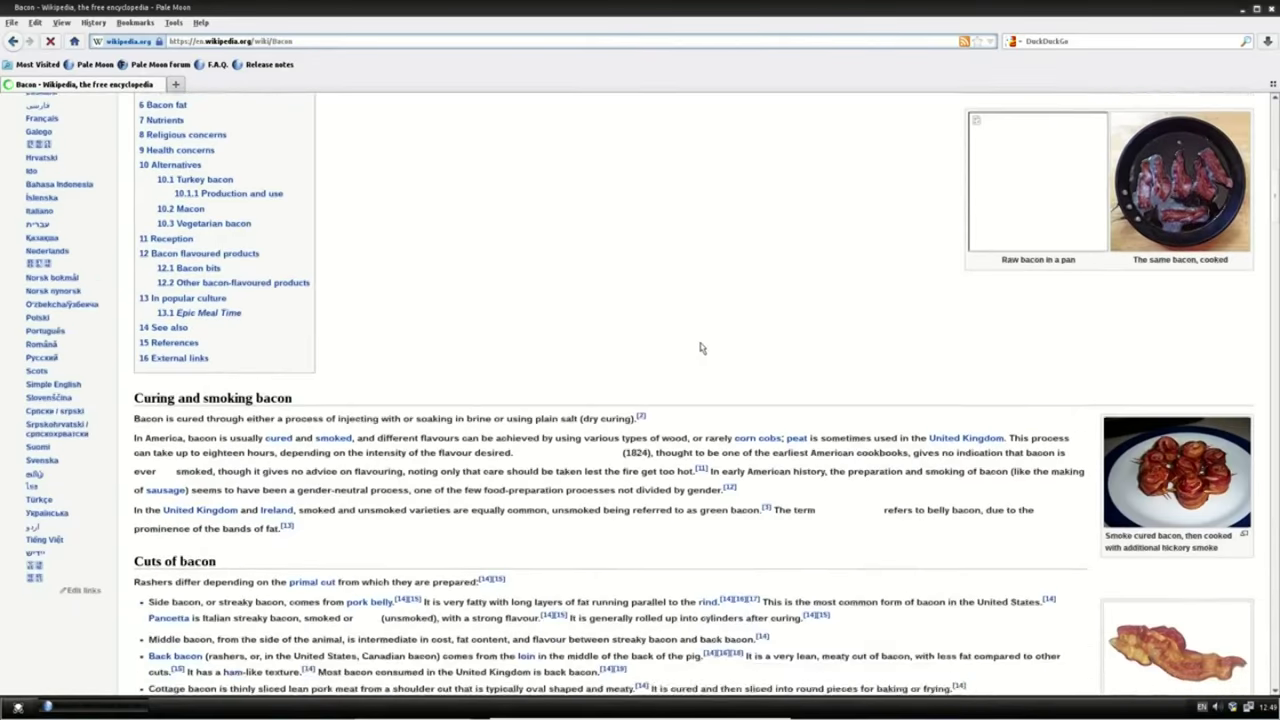
Skim through the Wikipedia article on bacon and close the browser window
scroll(716, 342, "down", 3)
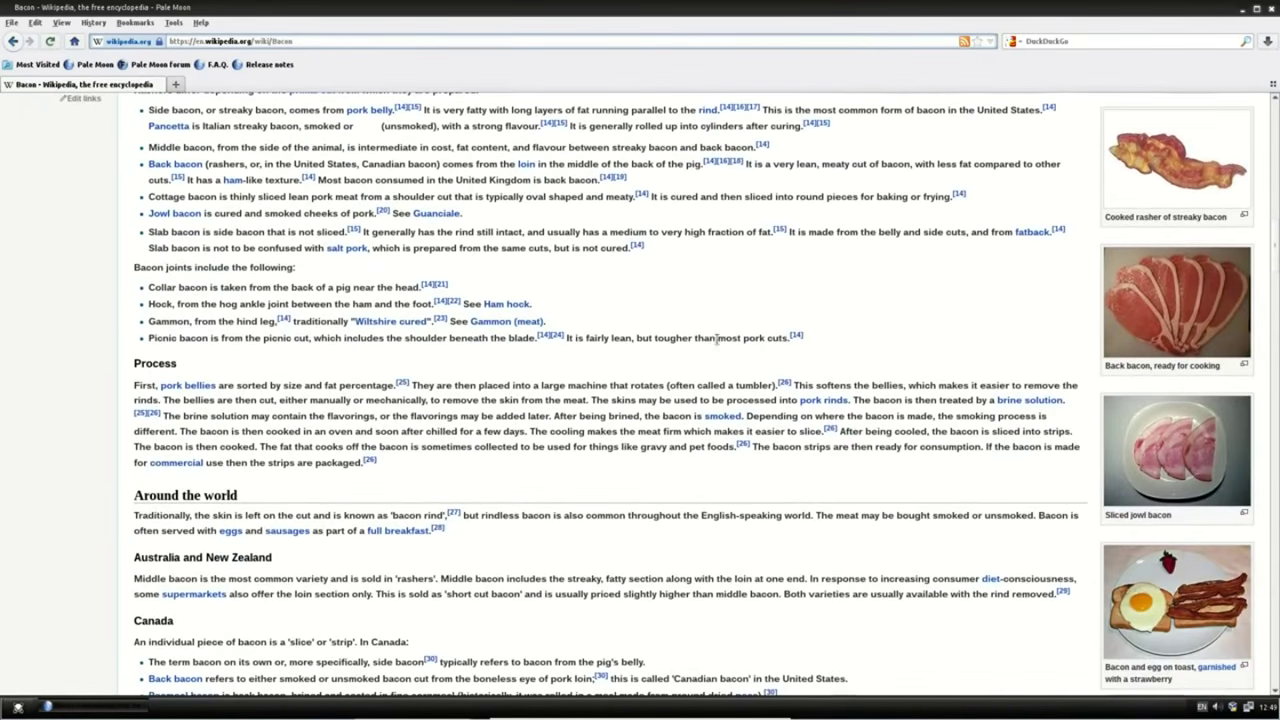
left_click(1272, 9)
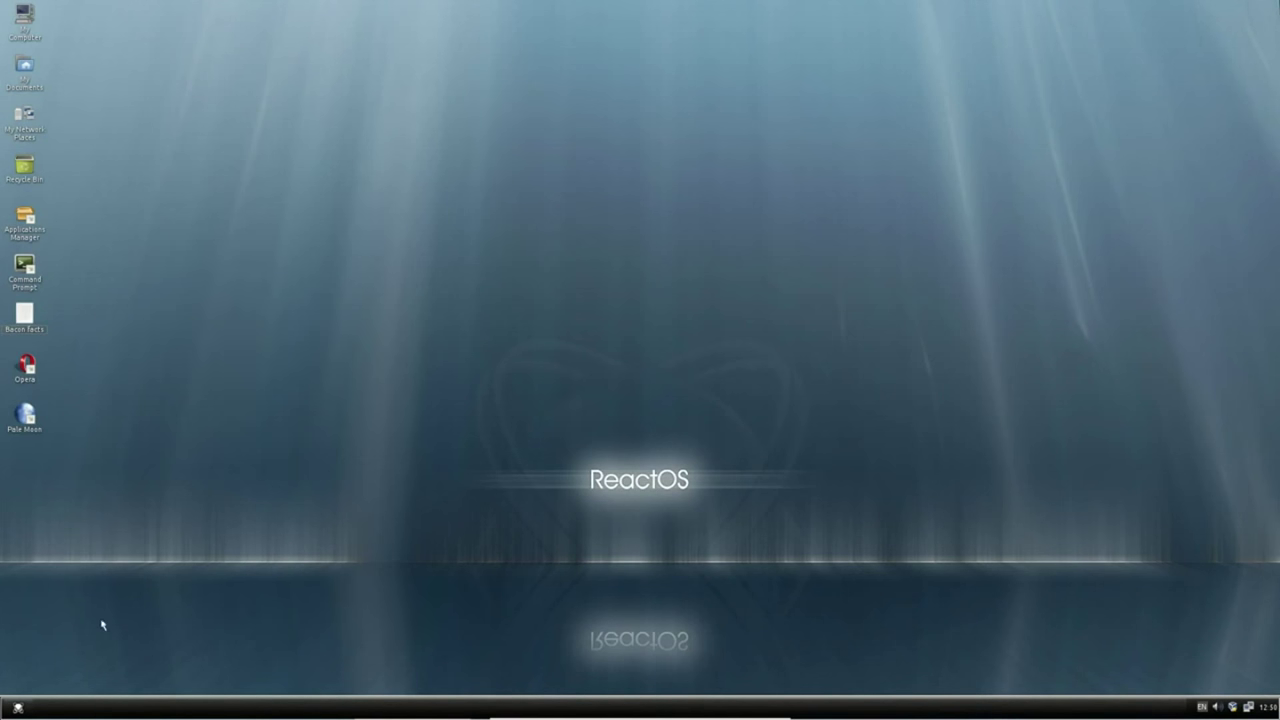
Check the shutdown options in the Shut Down ReactOS dialog and dismiss it without shutting down
left_click(18, 708)
left_click(107, 686)
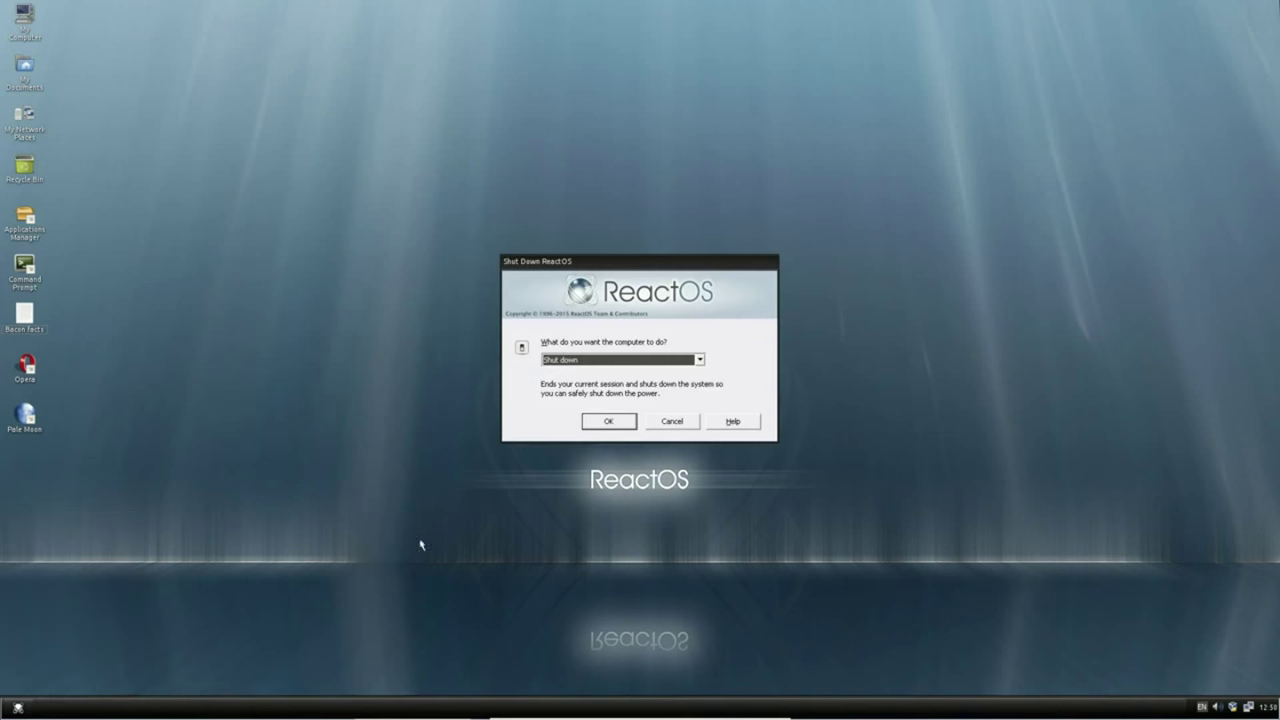
left_click(700, 360)
left_click(700, 360)
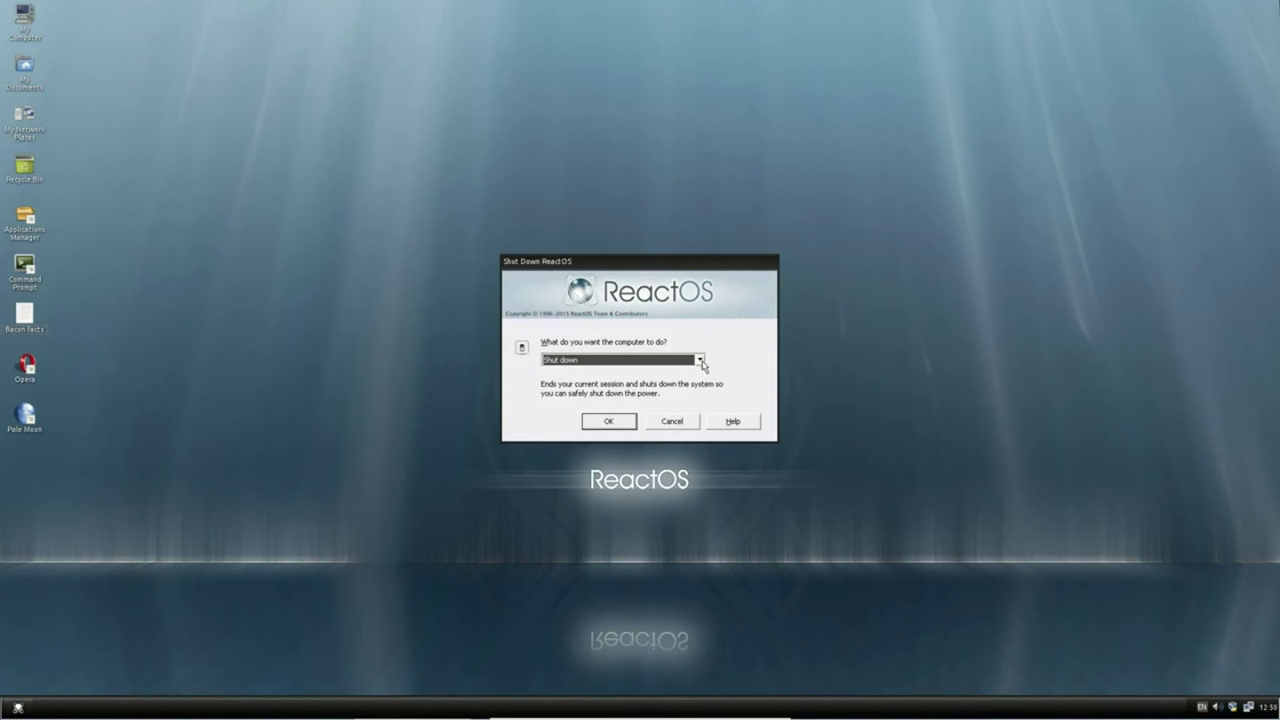
left_click(672, 421)
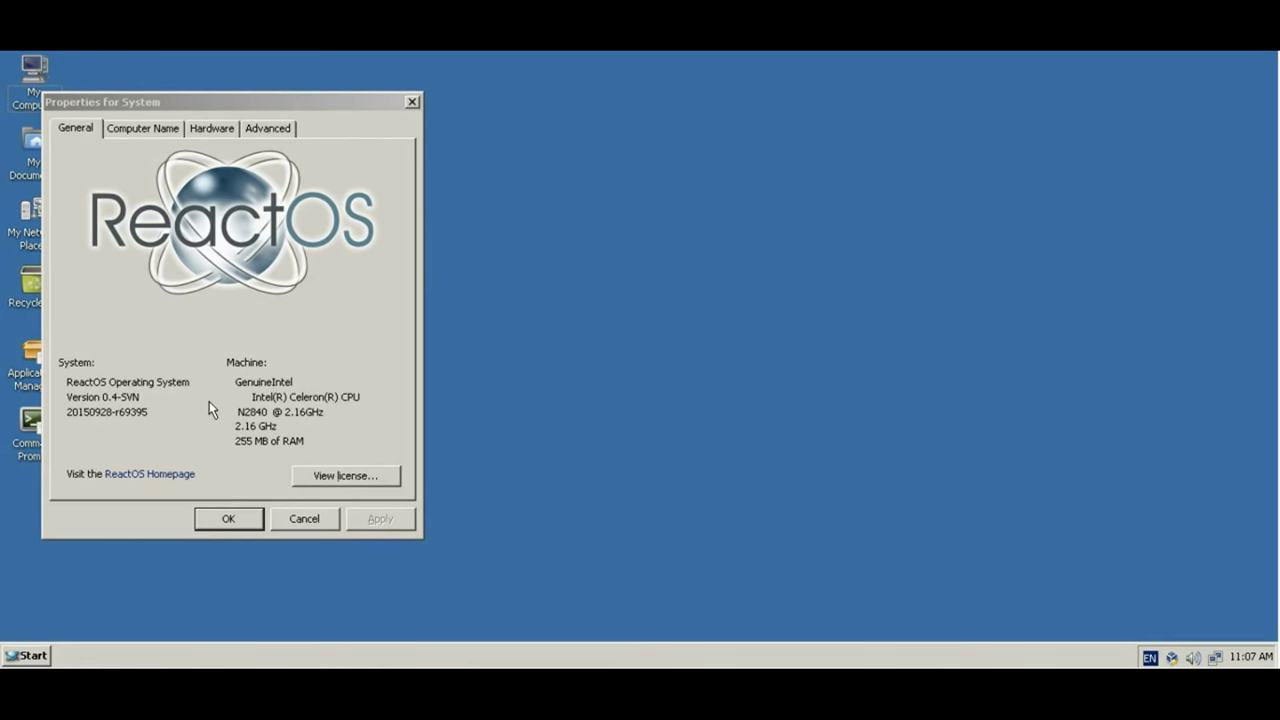
Dismiss the system properties and launch DiagramDesigner from the installed programs
left_click(304, 527)
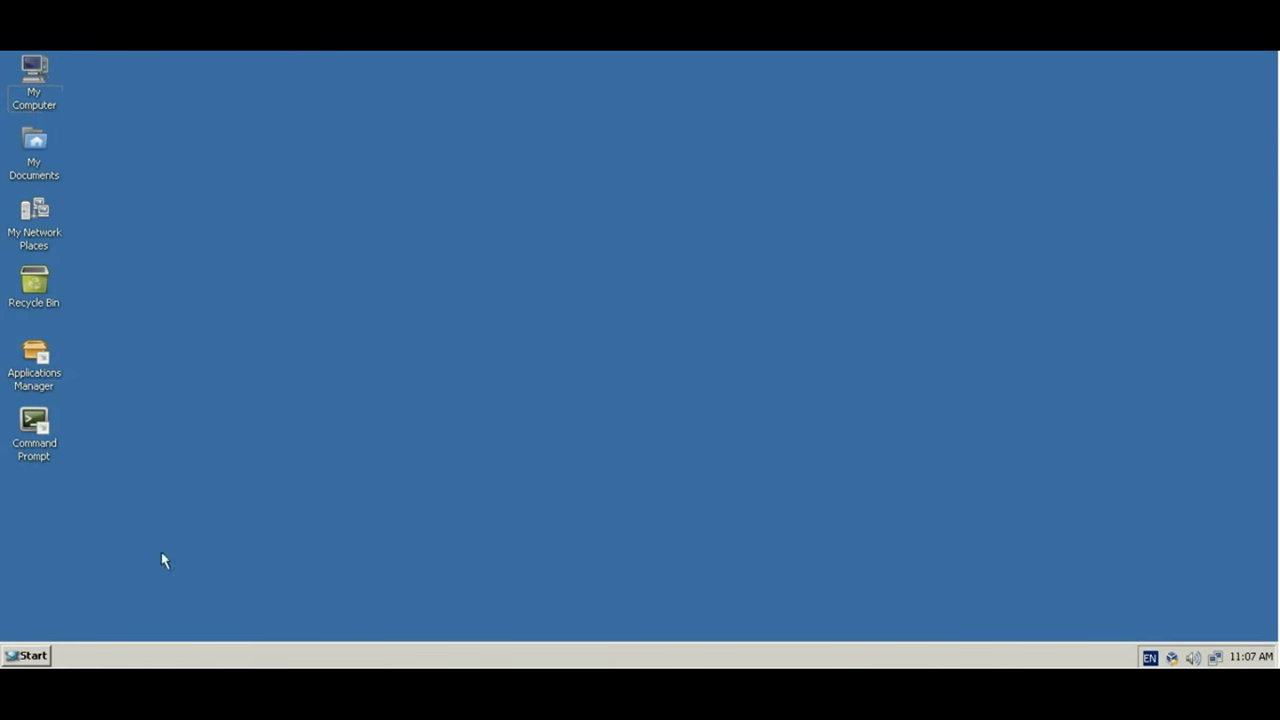
left_click(34, 656)
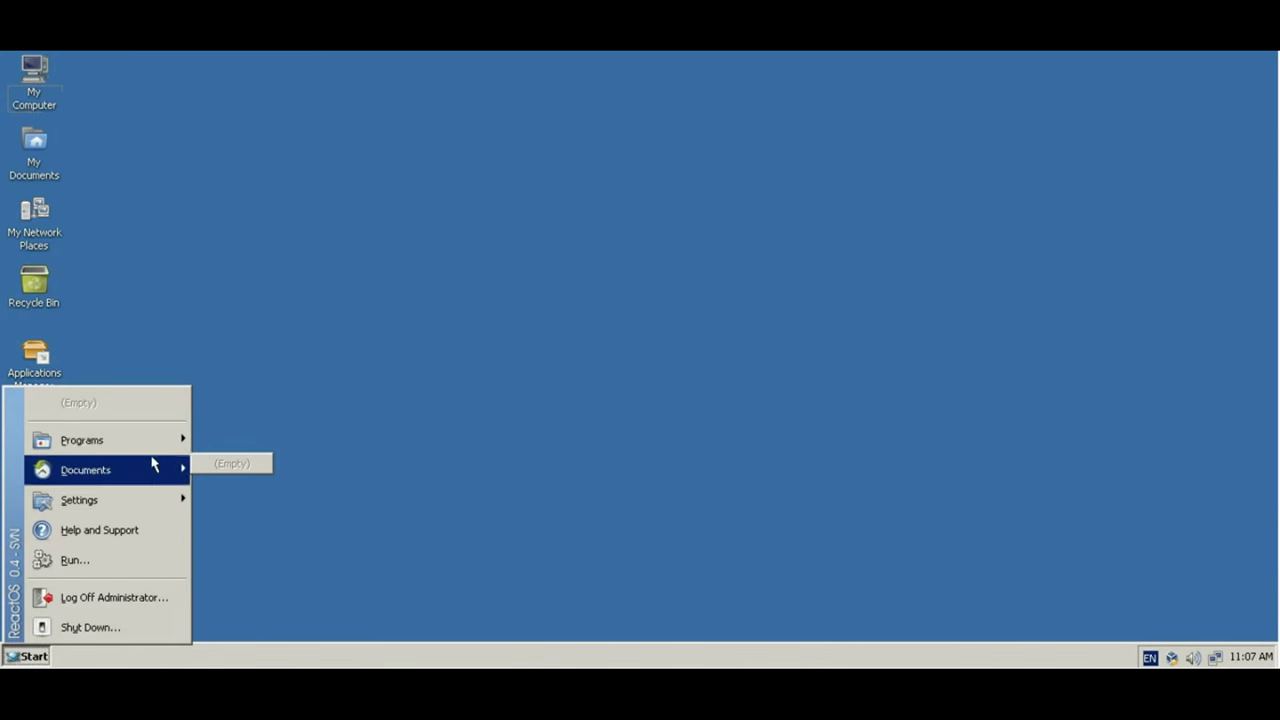
mouse_move(163, 451)
mouse_move(270, 477)
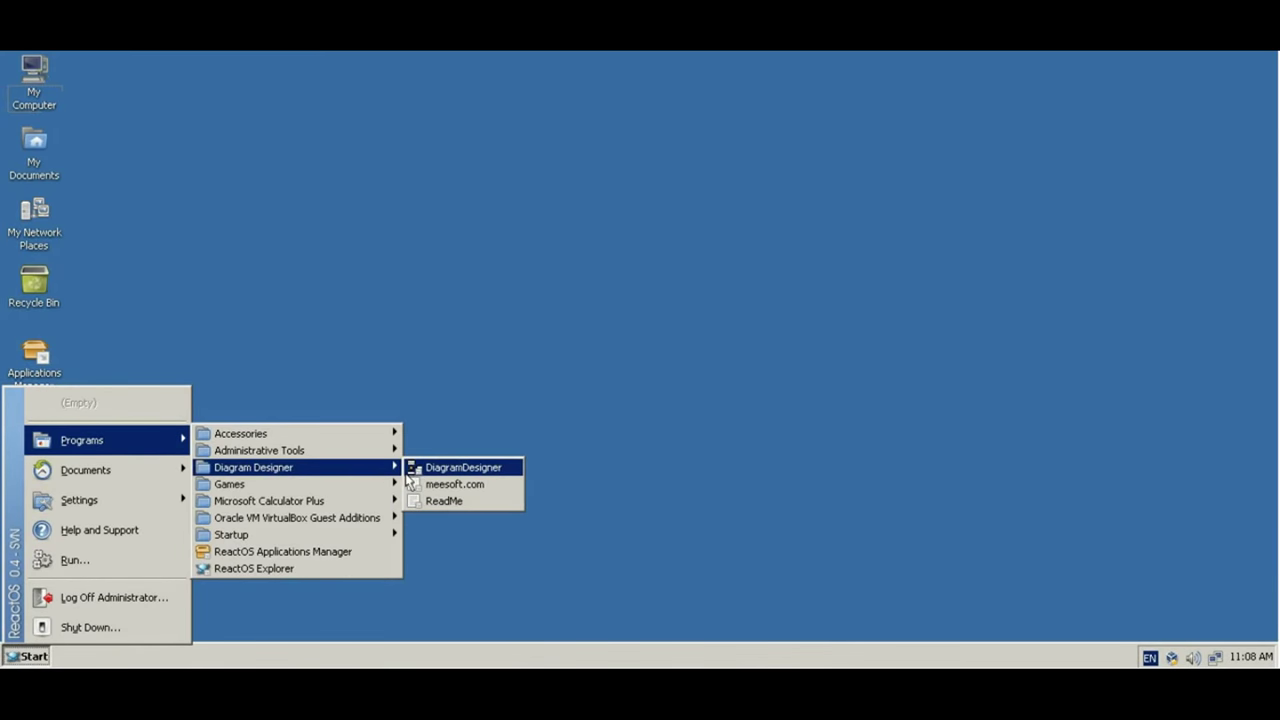
left_click(418, 468)
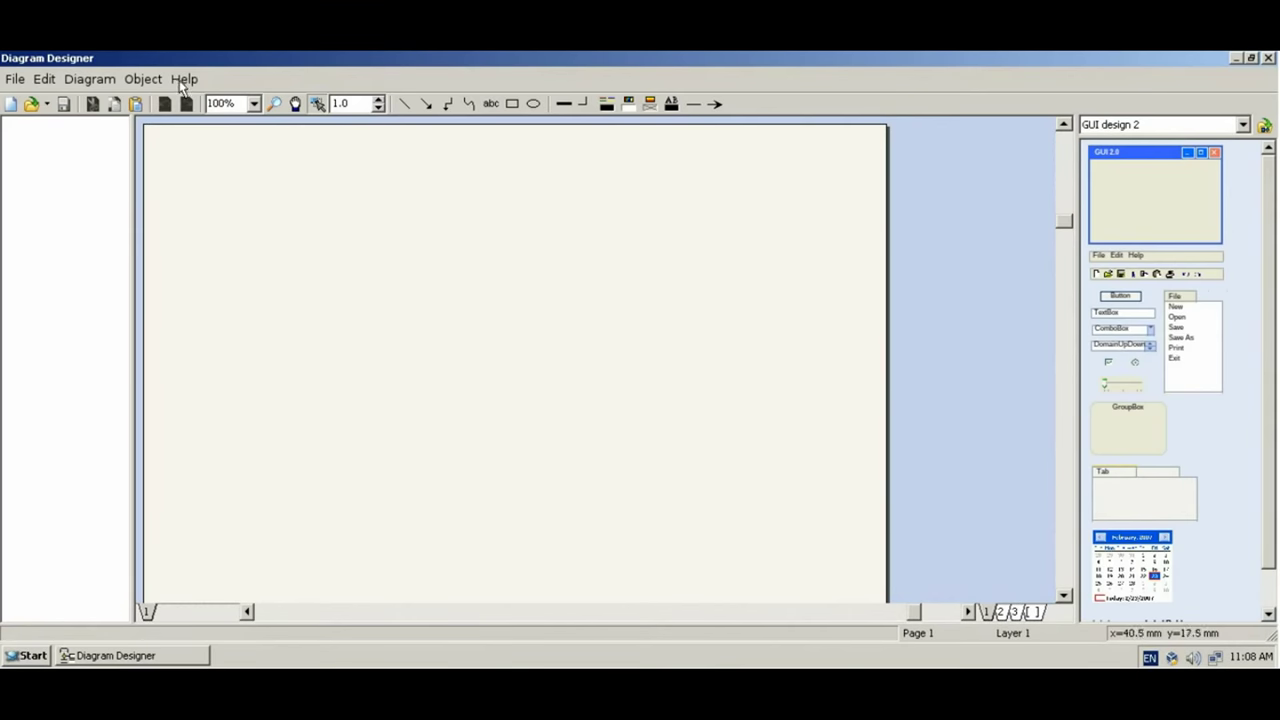
View the version information of Diagram Designer and close it
left_click(177, 76)
left_click(221, 198)
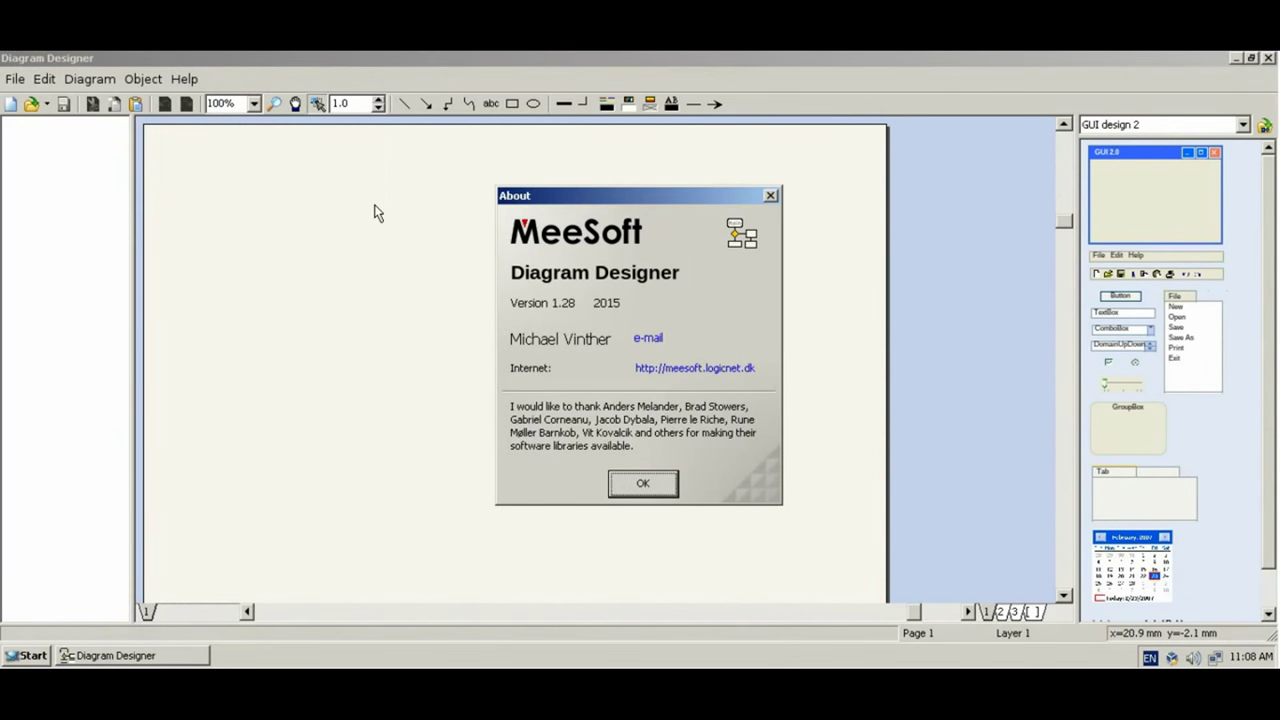
key("Return")
Try the Default template palette by placing its plain rectangle on the page, and delete the rectangle again
left_click(1241, 128)
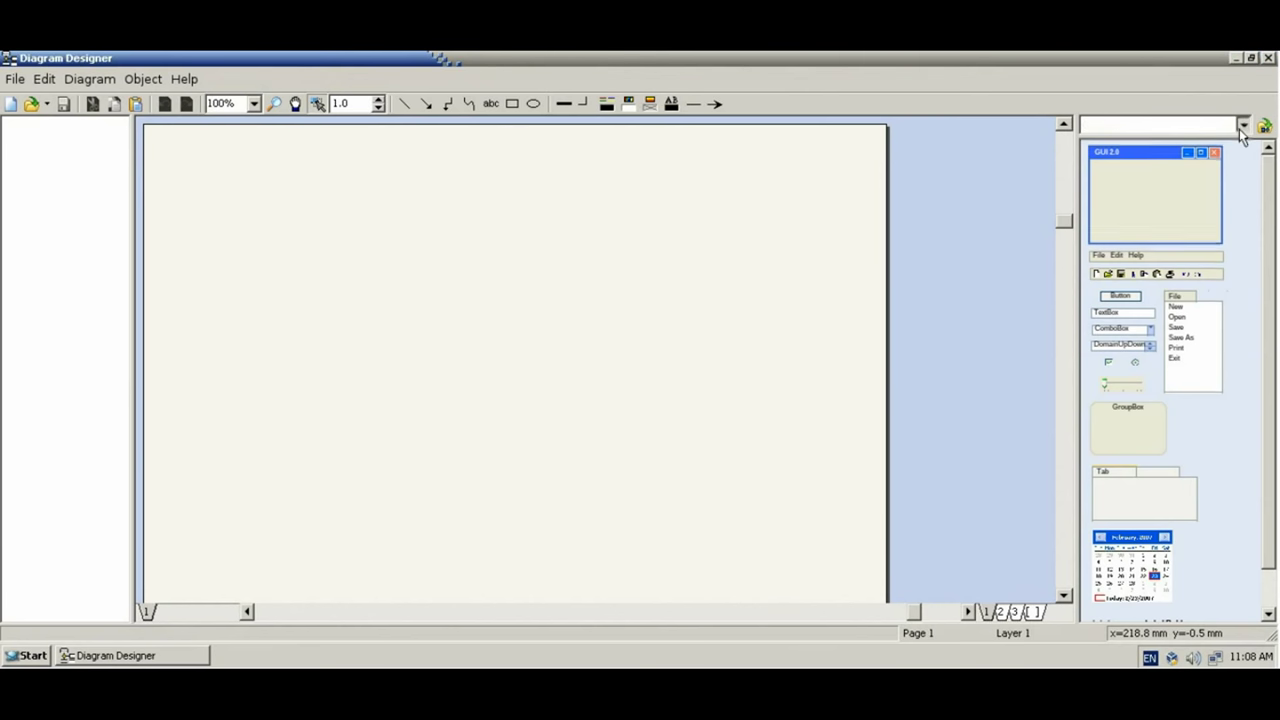
left_click(1220, 149)
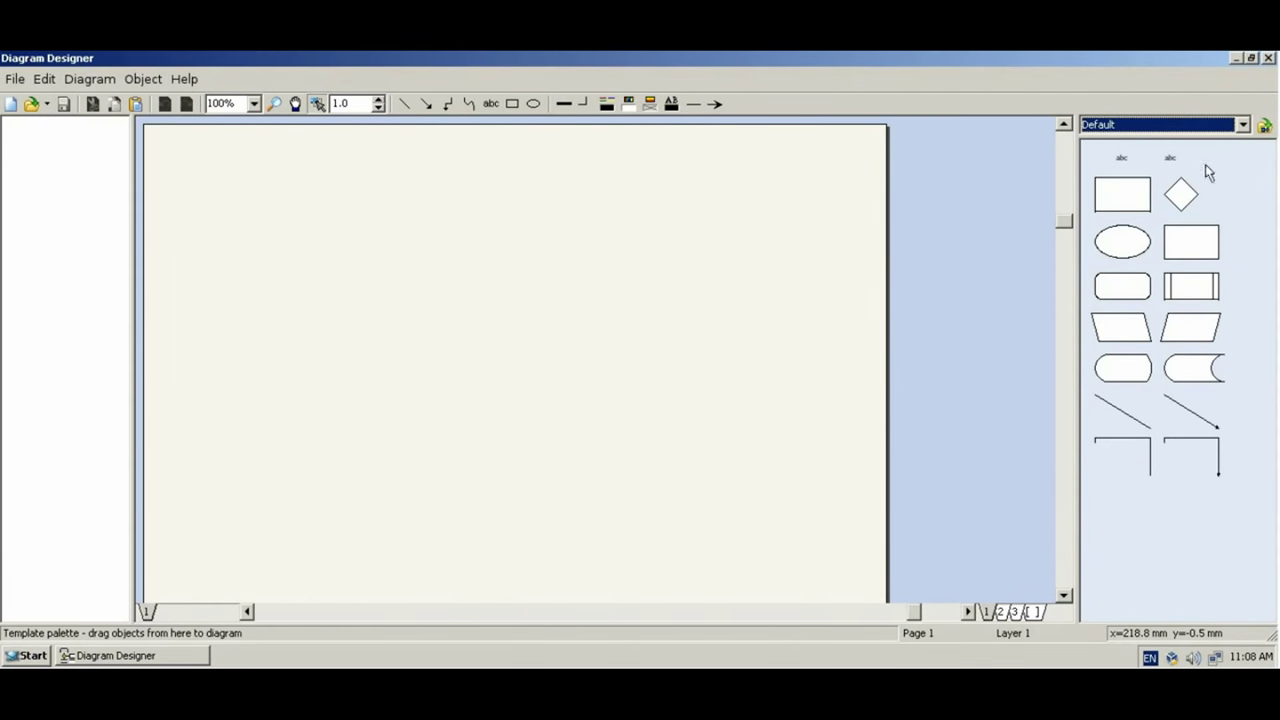
left_click_drag(1124, 196, 657, 217)
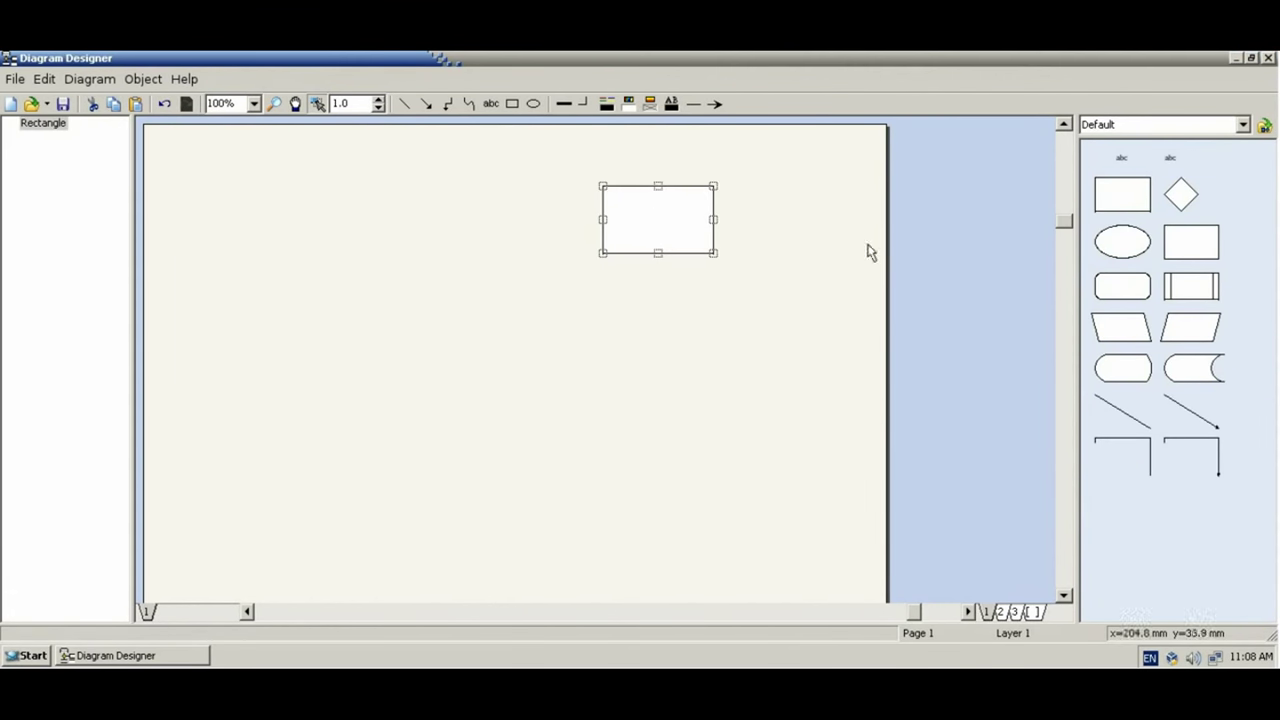
key("Delete")
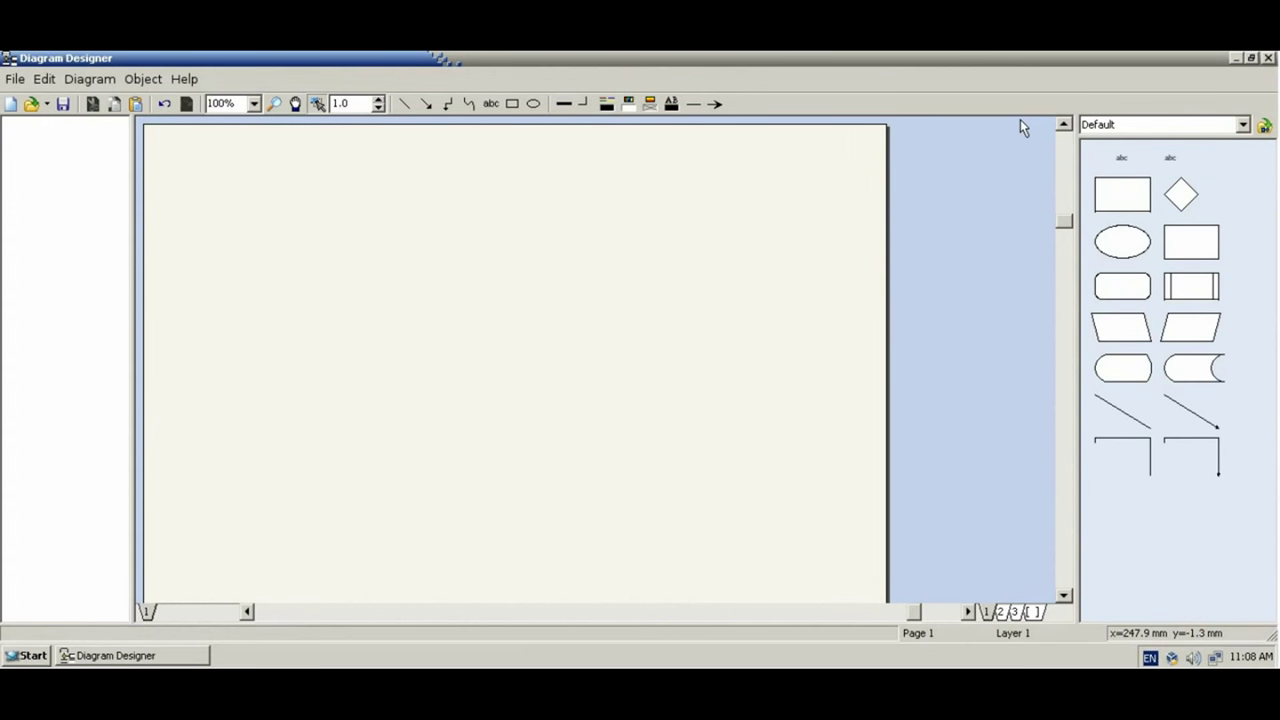
Switch the template palette from Default to another shape set and browse its shapes
left_click(1243, 124)
left_click(1182, 193)
scroll(1216, 140, "up", 1)
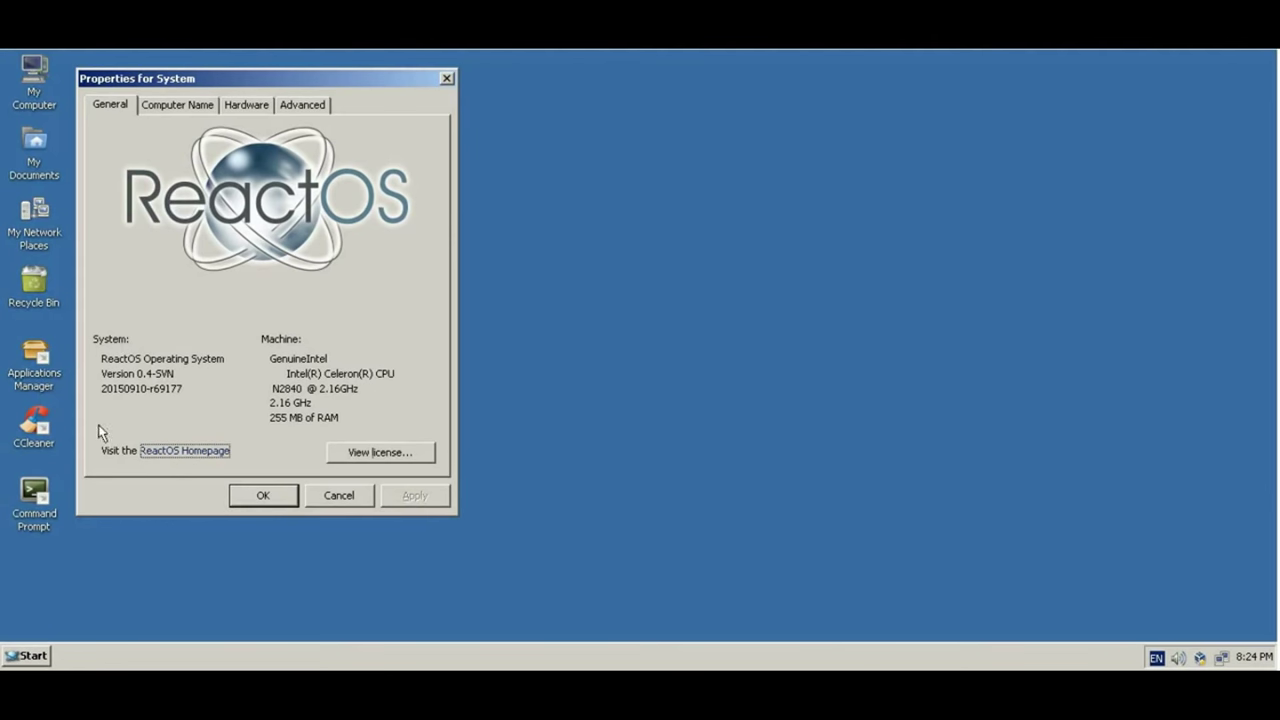
Dismiss the system properties, then open the Recycle Bin and CCleaner from the desktop
left_click(308, 499)
double_click(33, 290)
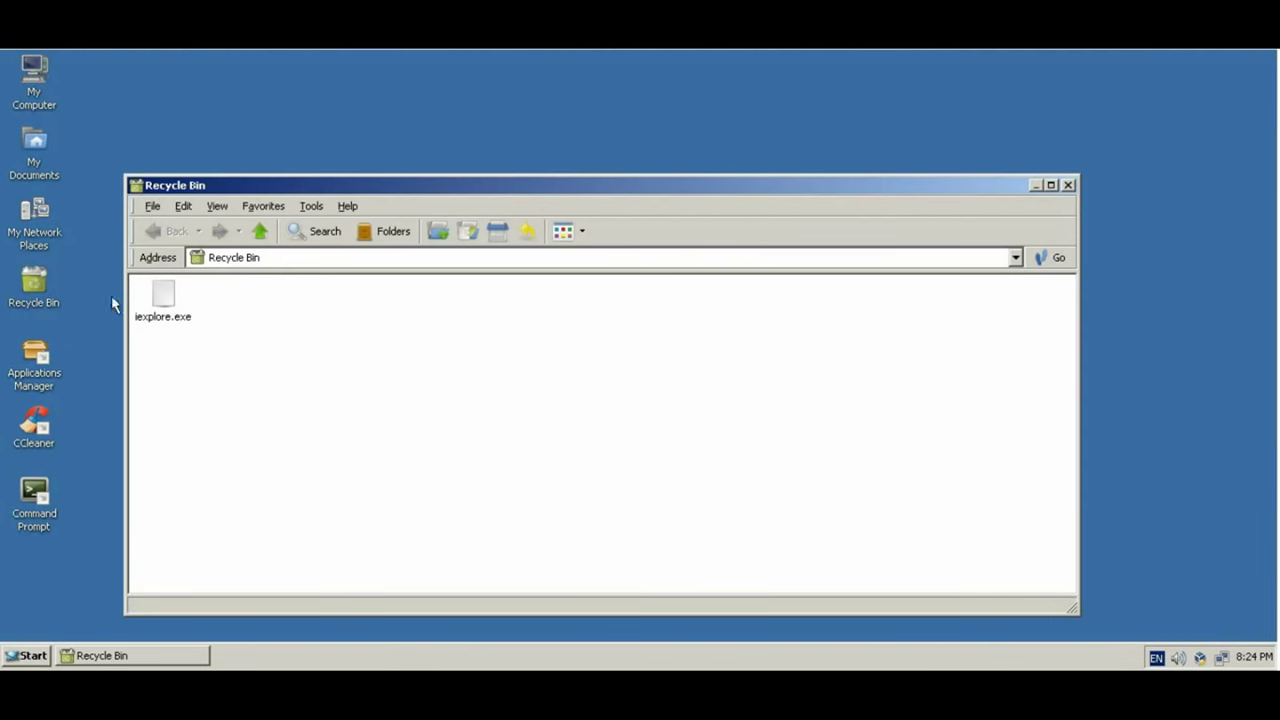
left_click(28, 432)
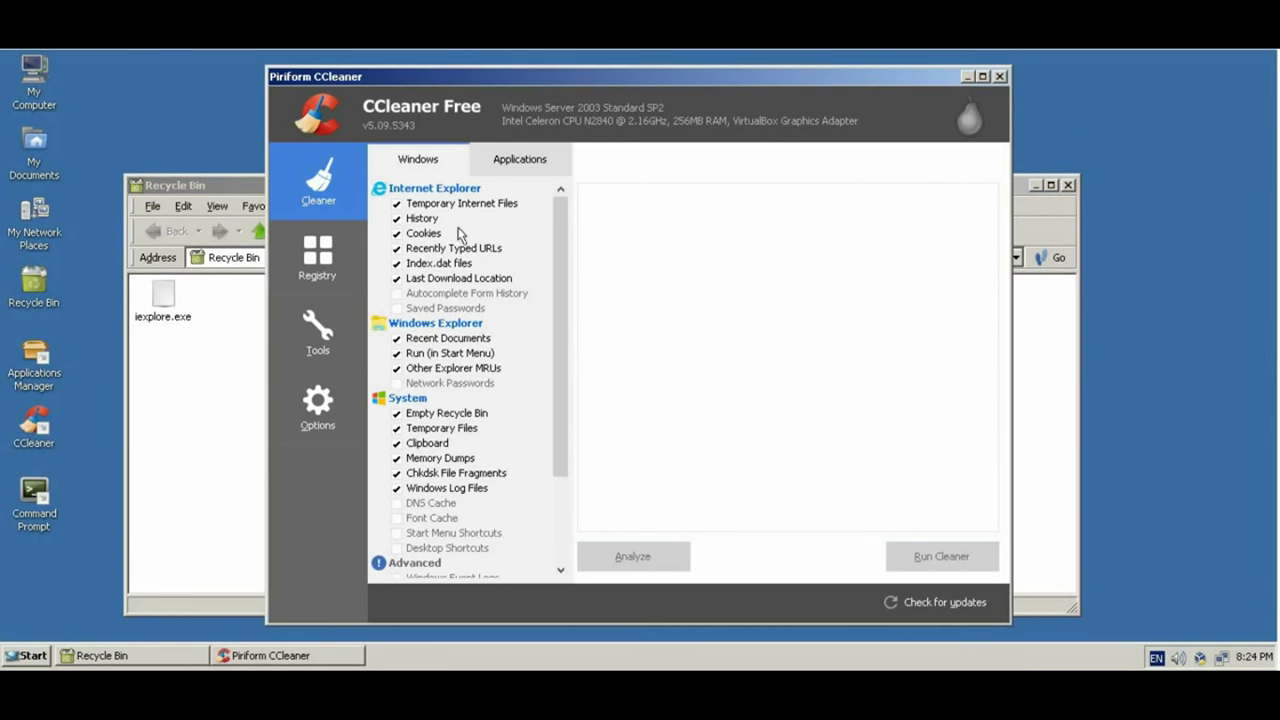
Look through CCleaner's Windows and Applications cleaning categories and its Registry, Tools and Options sections
scroll(404, 278, "down", 3)
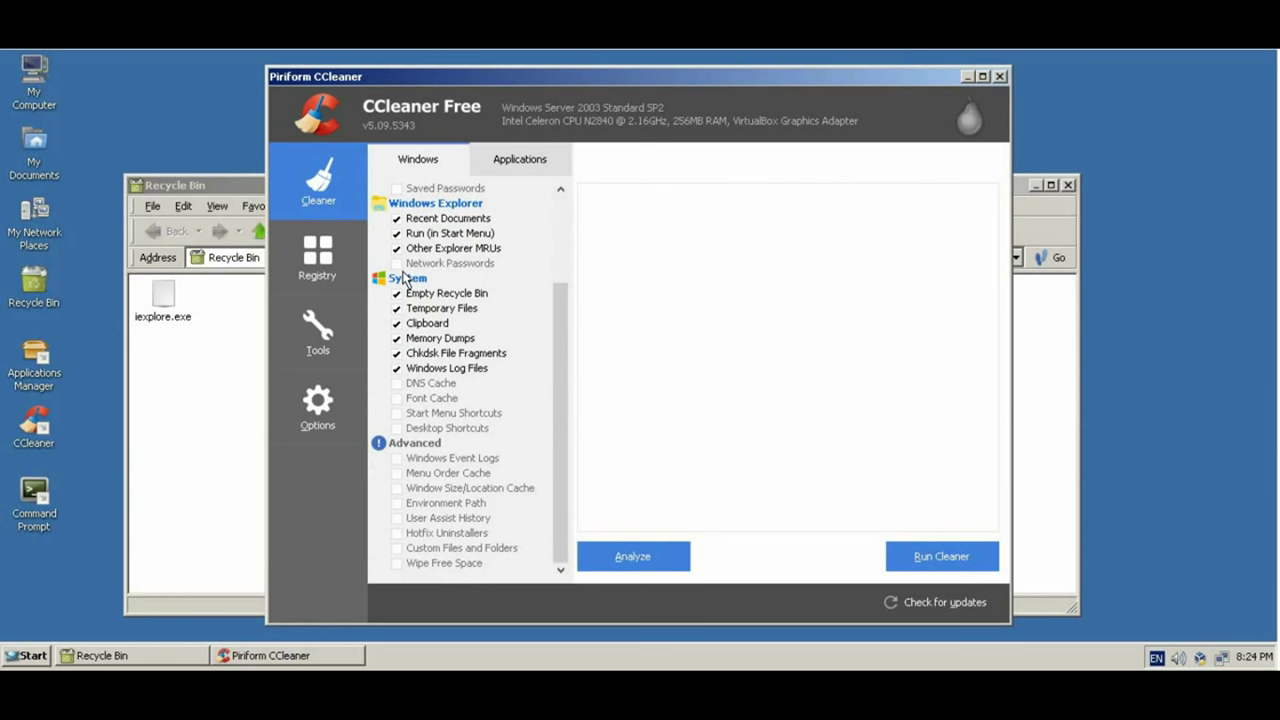
scroll(404, 278, "up", 3)
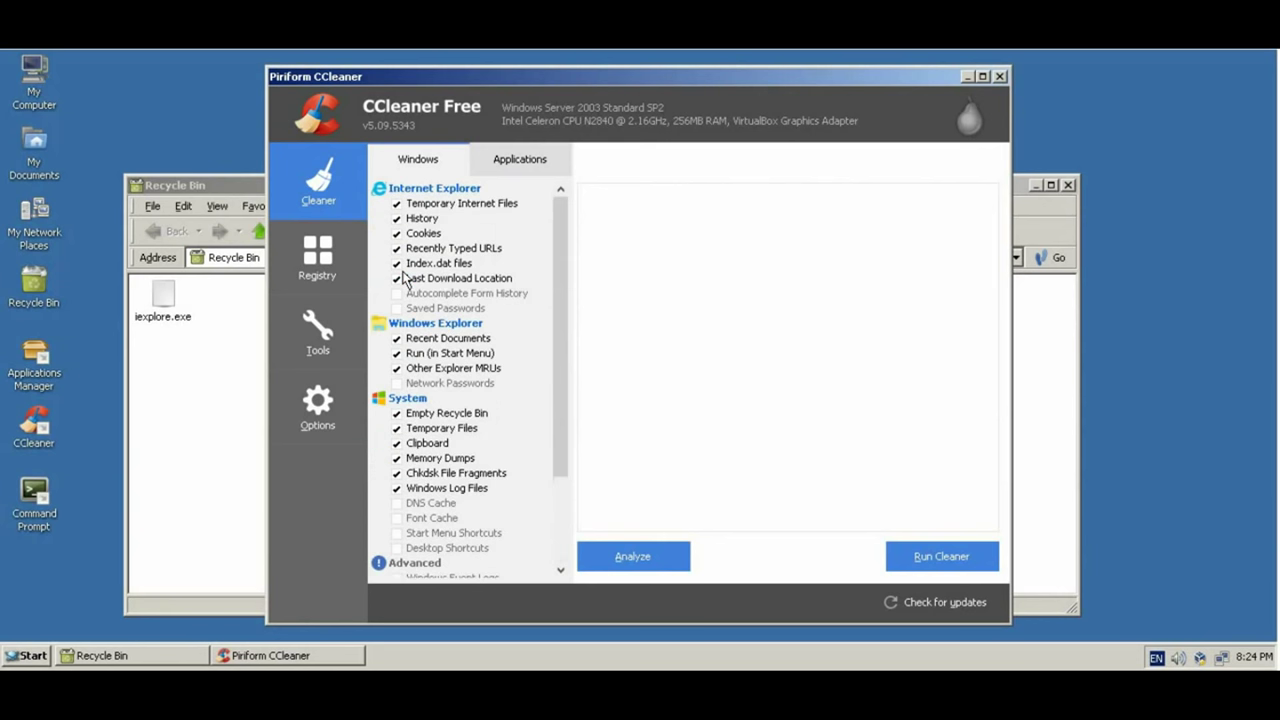
left_click(513, 166)
left_click(445, 166)
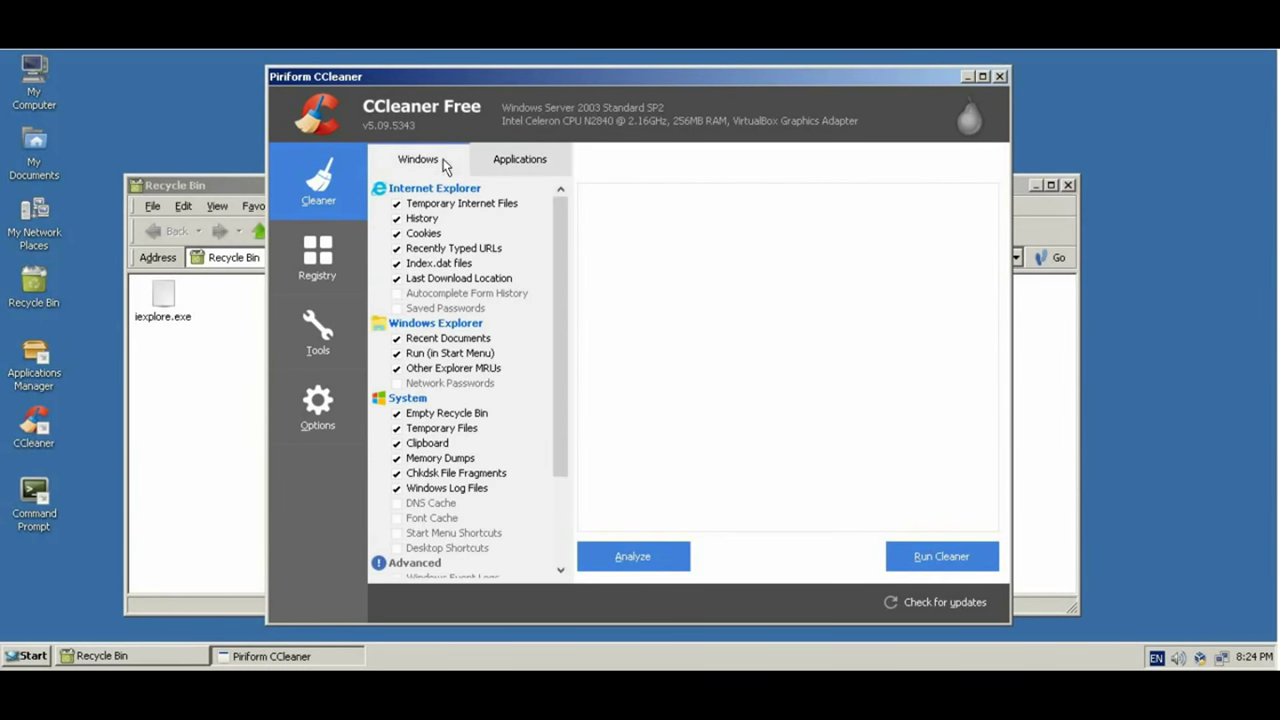
left_click(352, 270)
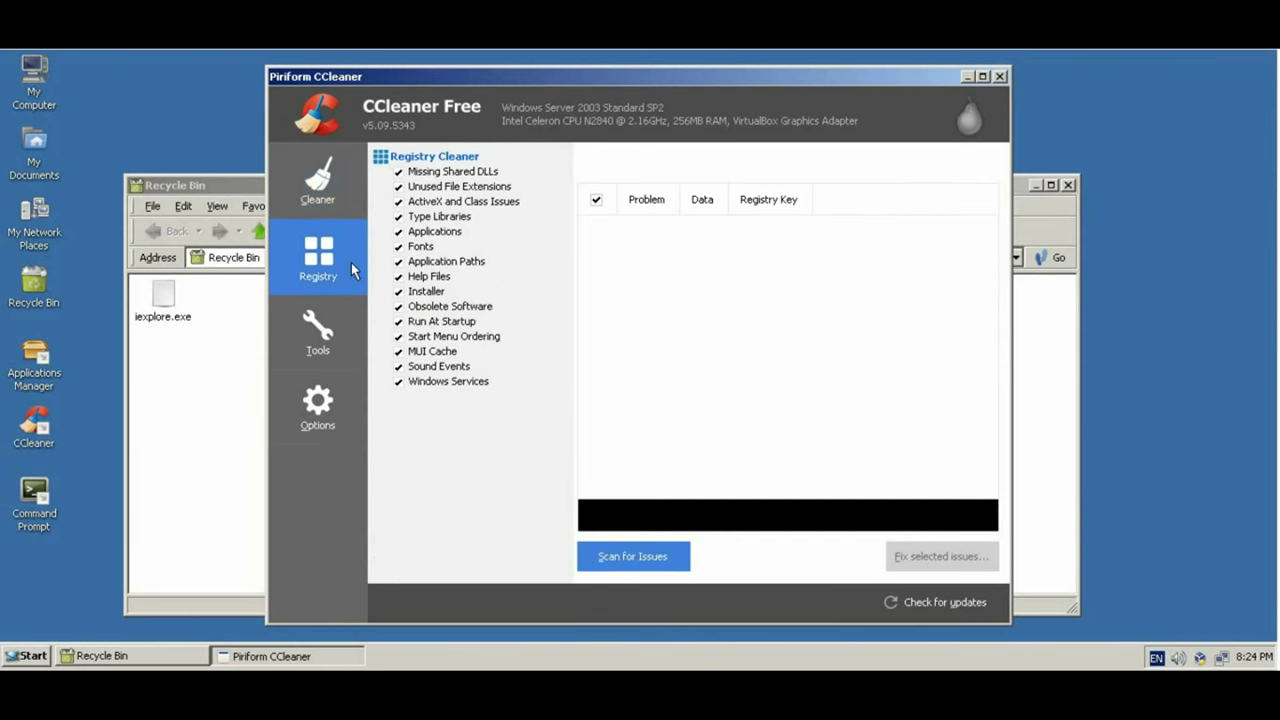
left_click(328, 343)
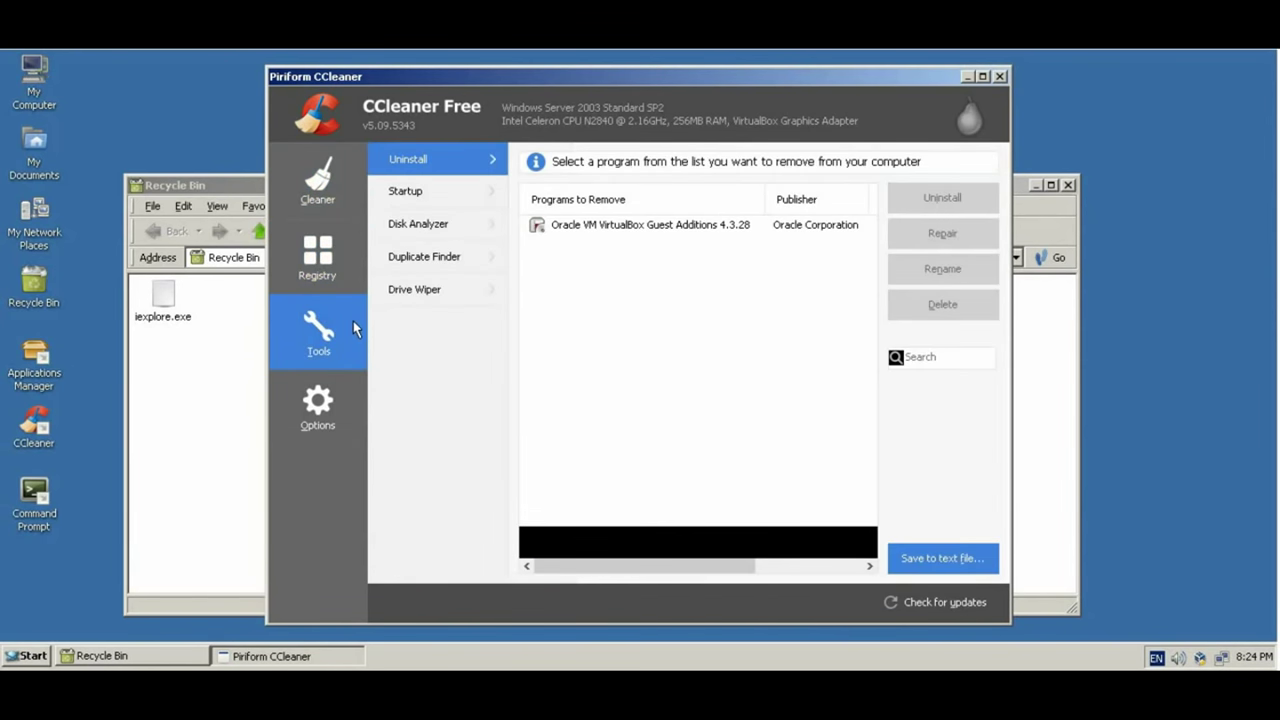
left_click(317, 408)
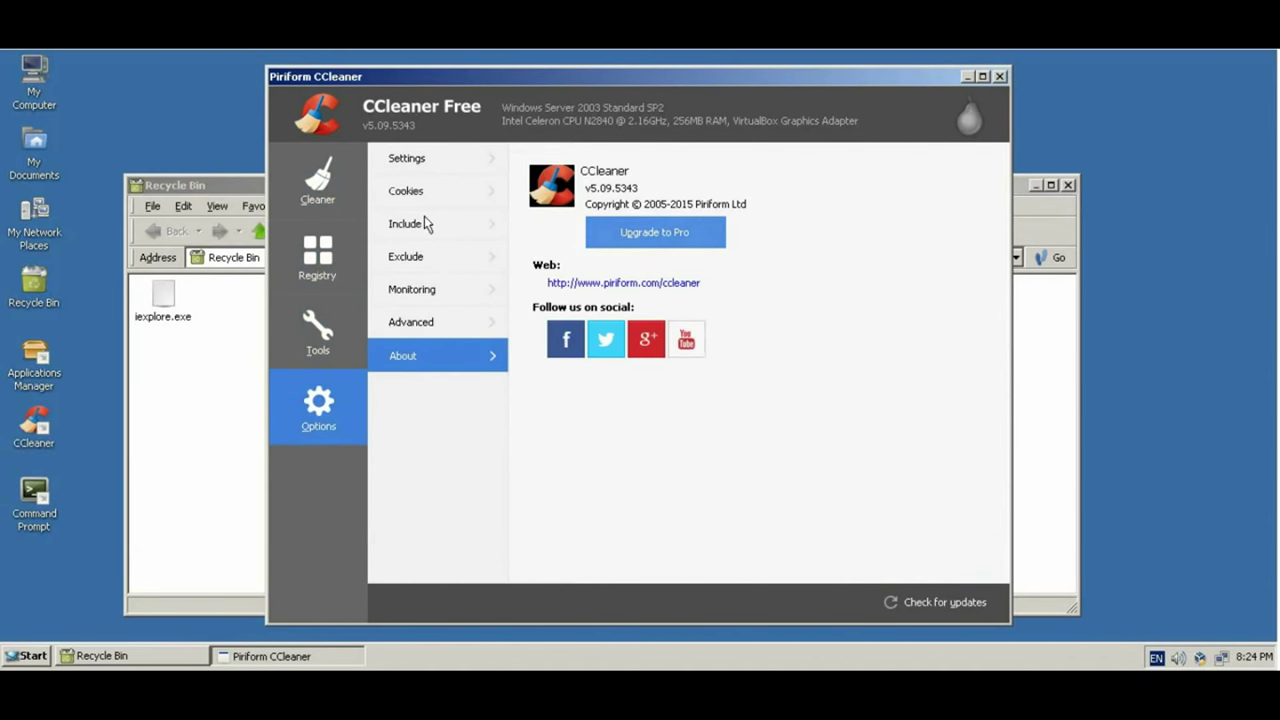
Analyze the system with the default cleaning categories and run the cleaner, confirming the permanent deletion
left_click(327, 219)
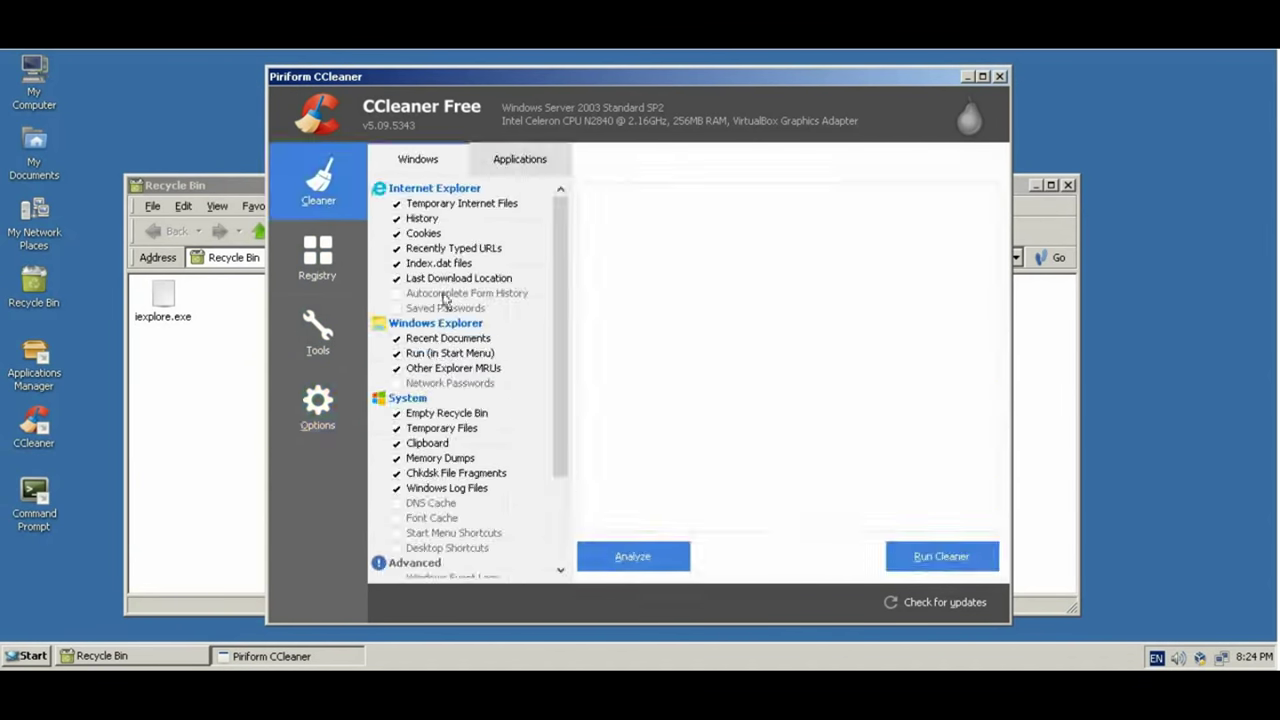
left_click(598, 558)
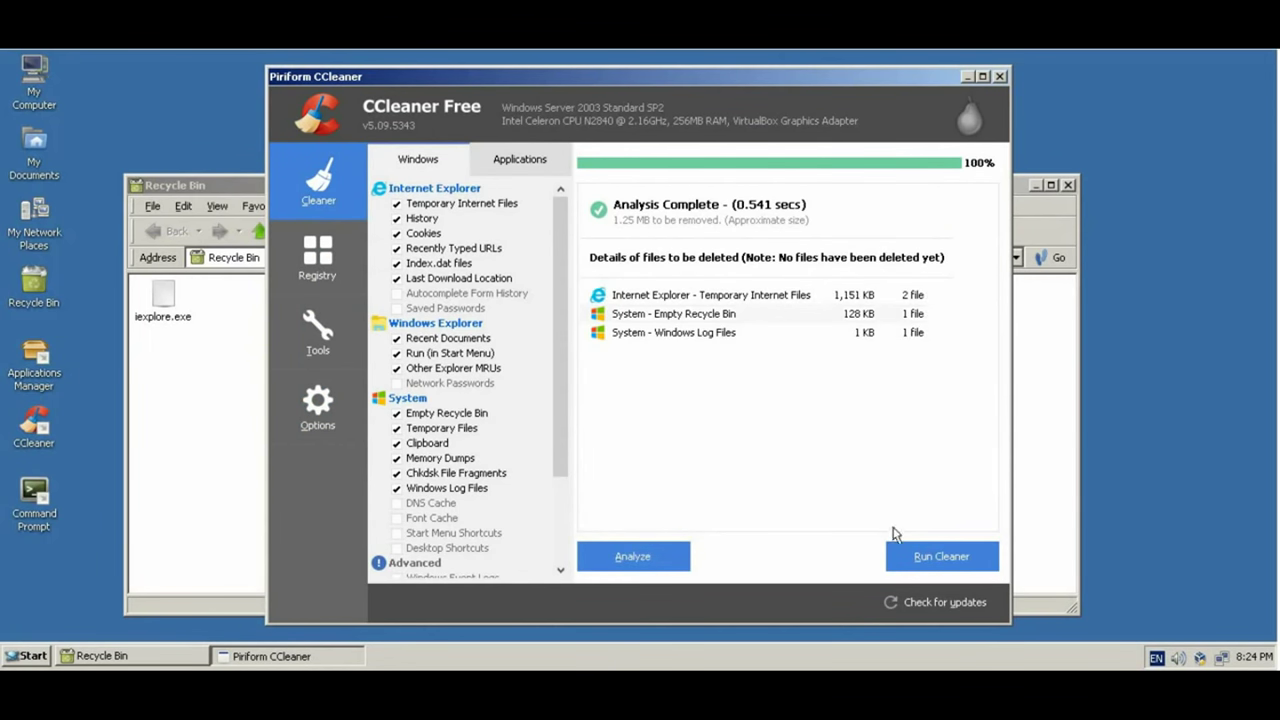
left_click(914, 560)
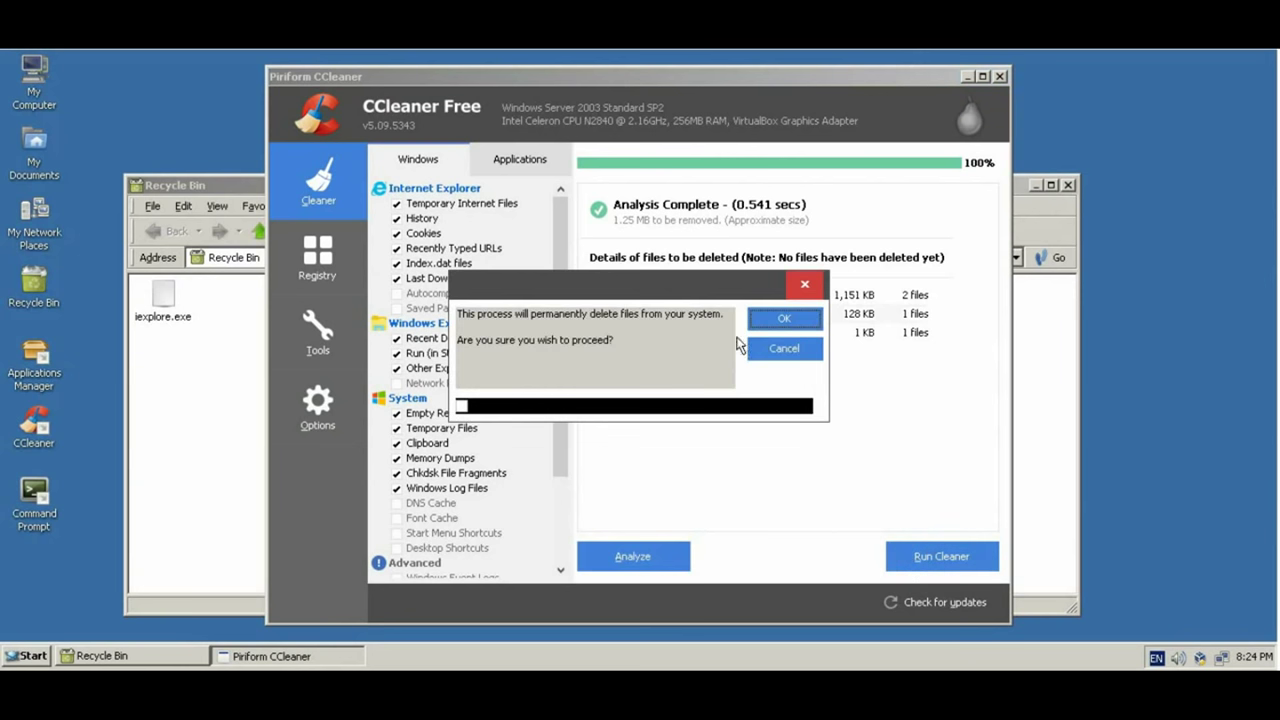
left_click(784, 318)
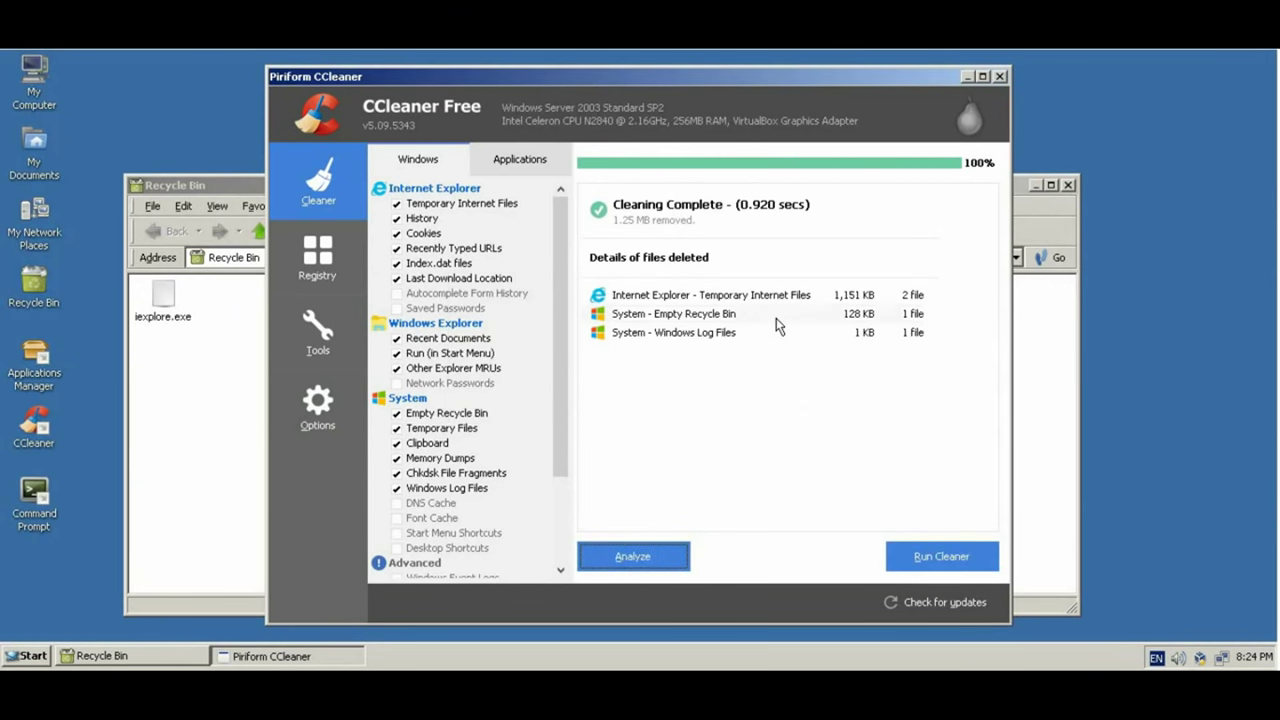
Refresh the Recycle Bin window to check that its contents were cleaned
left_click(229, 403)
right_click(228, 403)
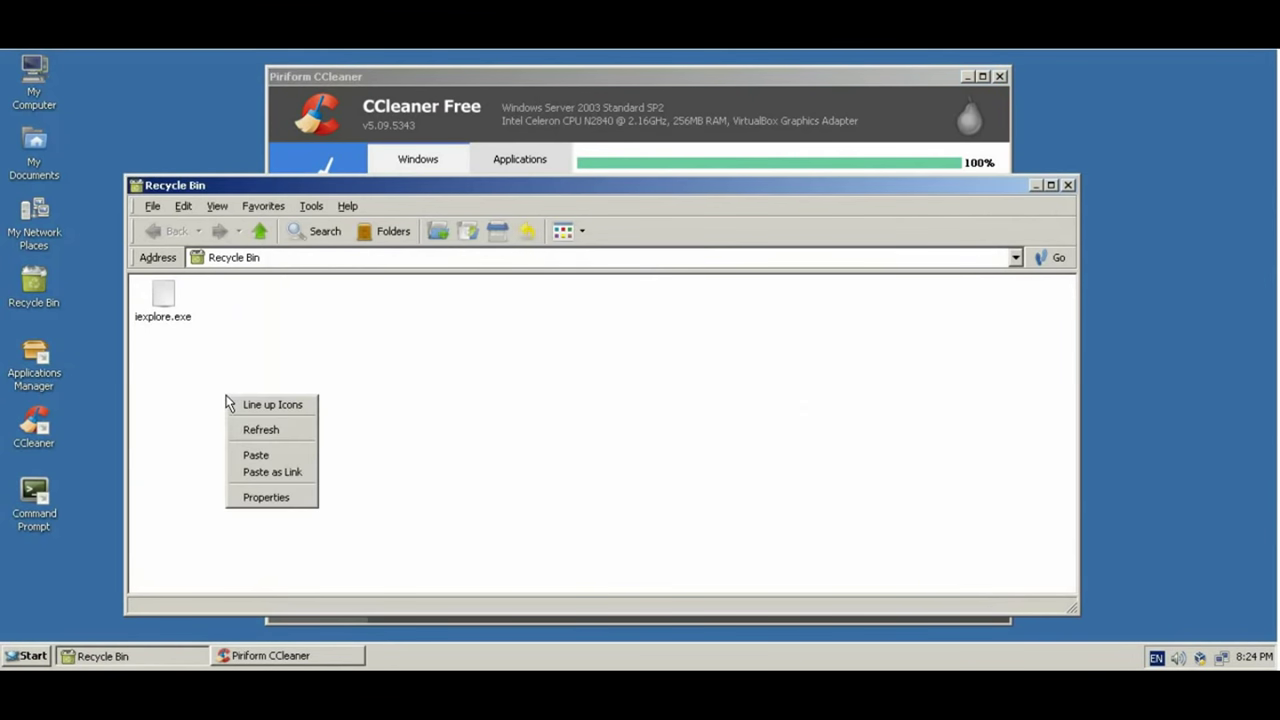
left_click(247, 430)
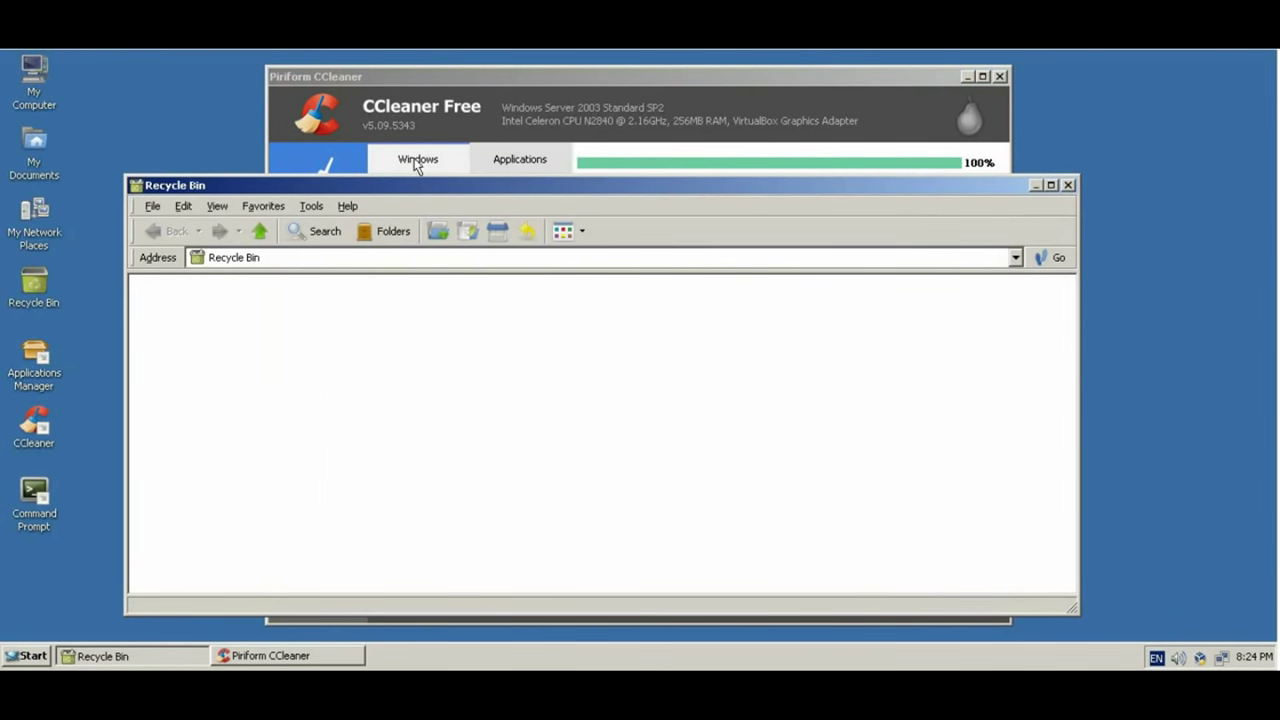
Return to CCleaner and scan the registry for issues with all categories enabled
left_click(429, 80)
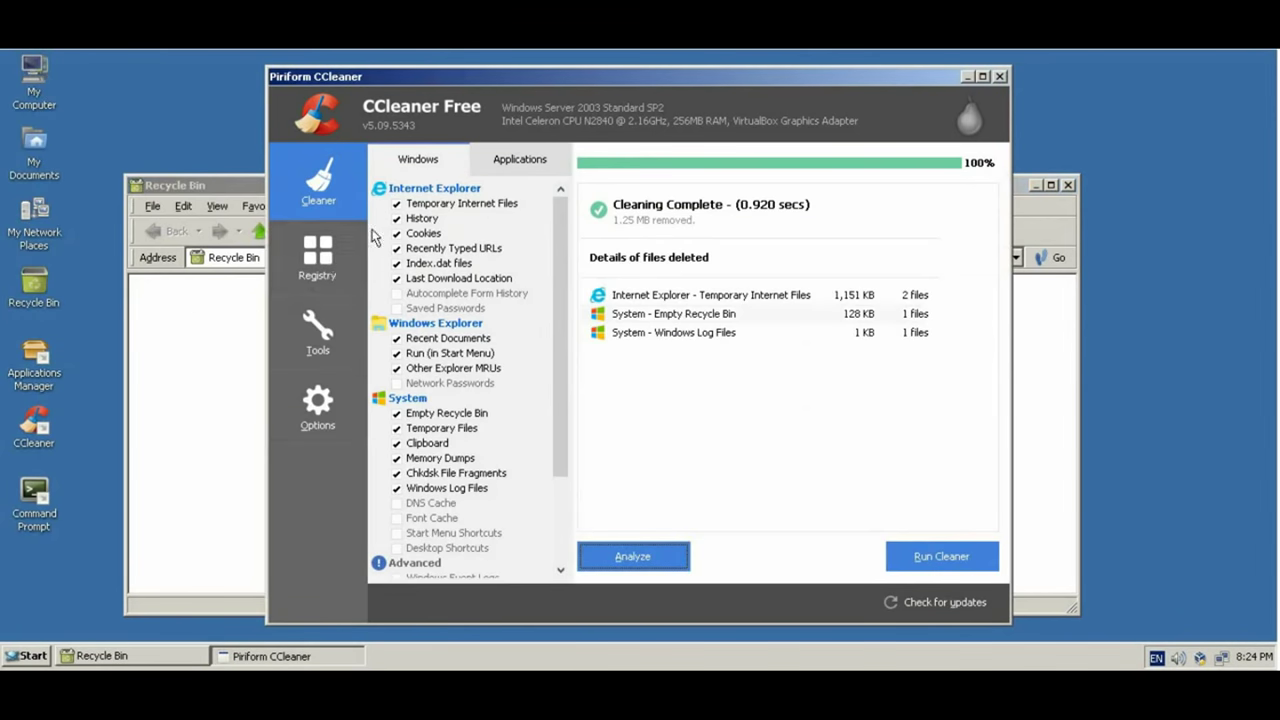
left_click(316, 262)
left_click(600, 556)
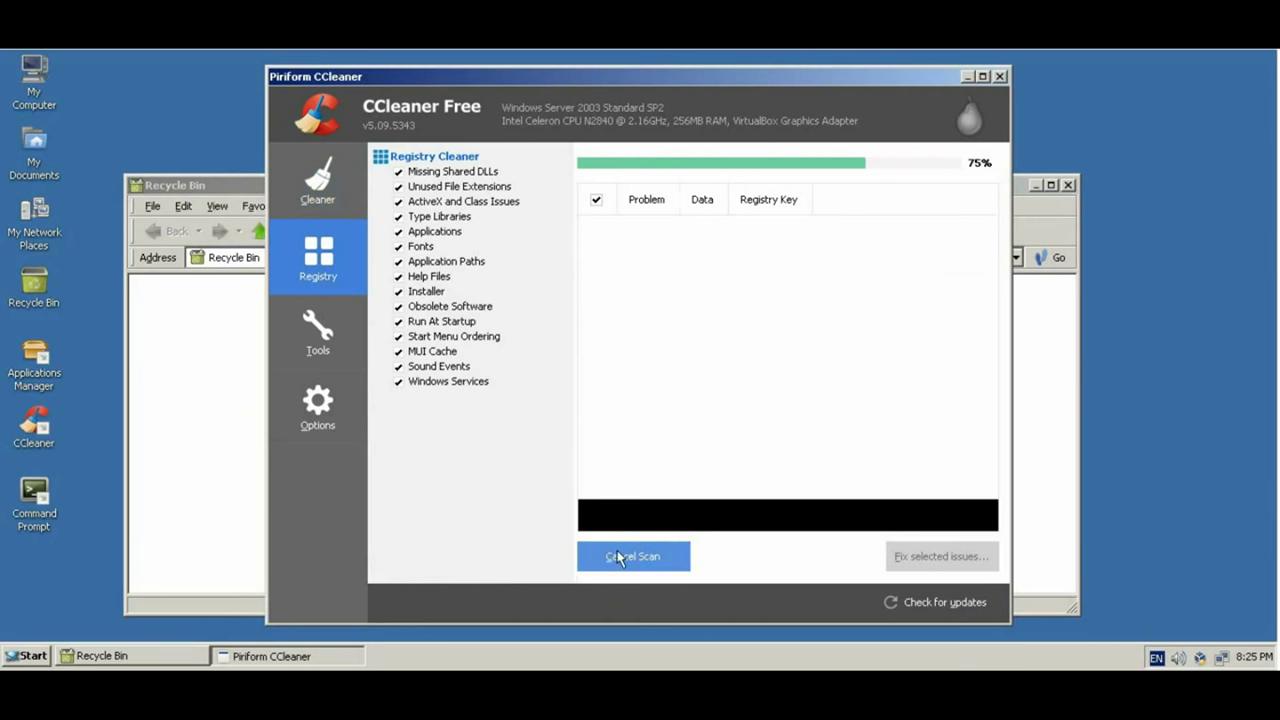
Review the startup entries for Windows, Internet Explorer, Scheduled Tasks and Context Menu in CCleaner's tools
left_click(319, 355)
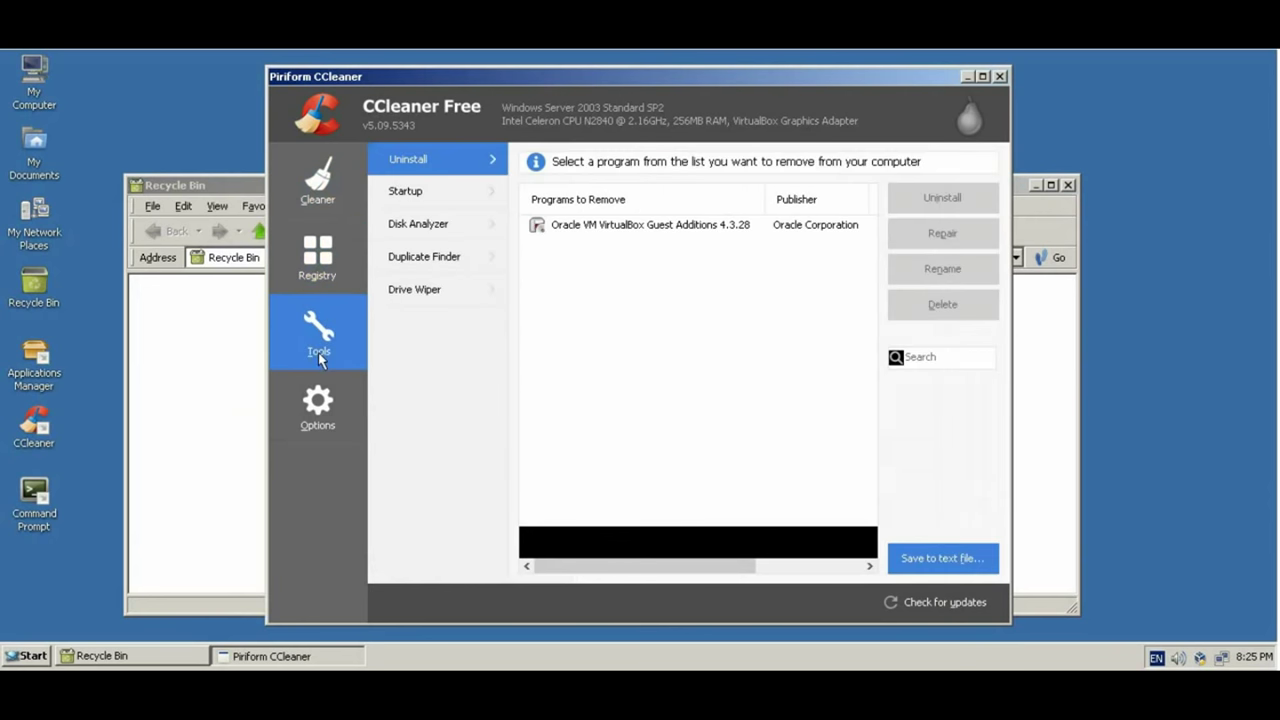
left_click(460, 187)
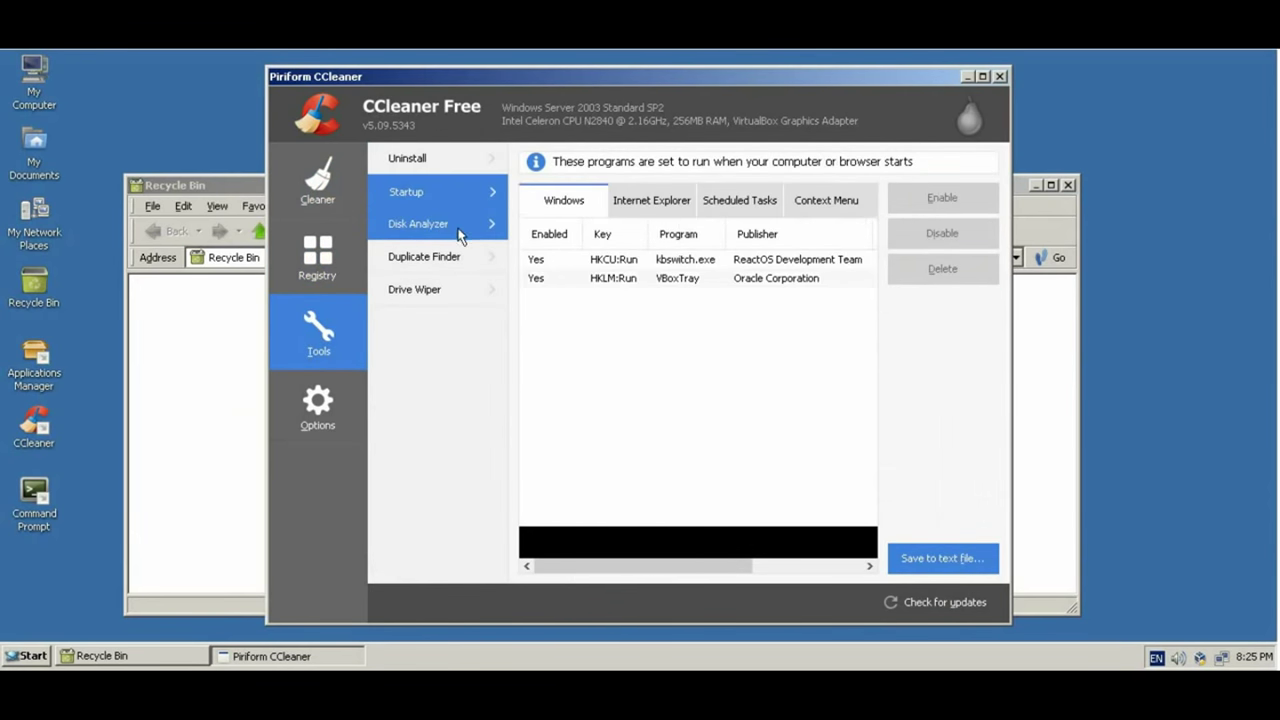
left_click(648, 208)
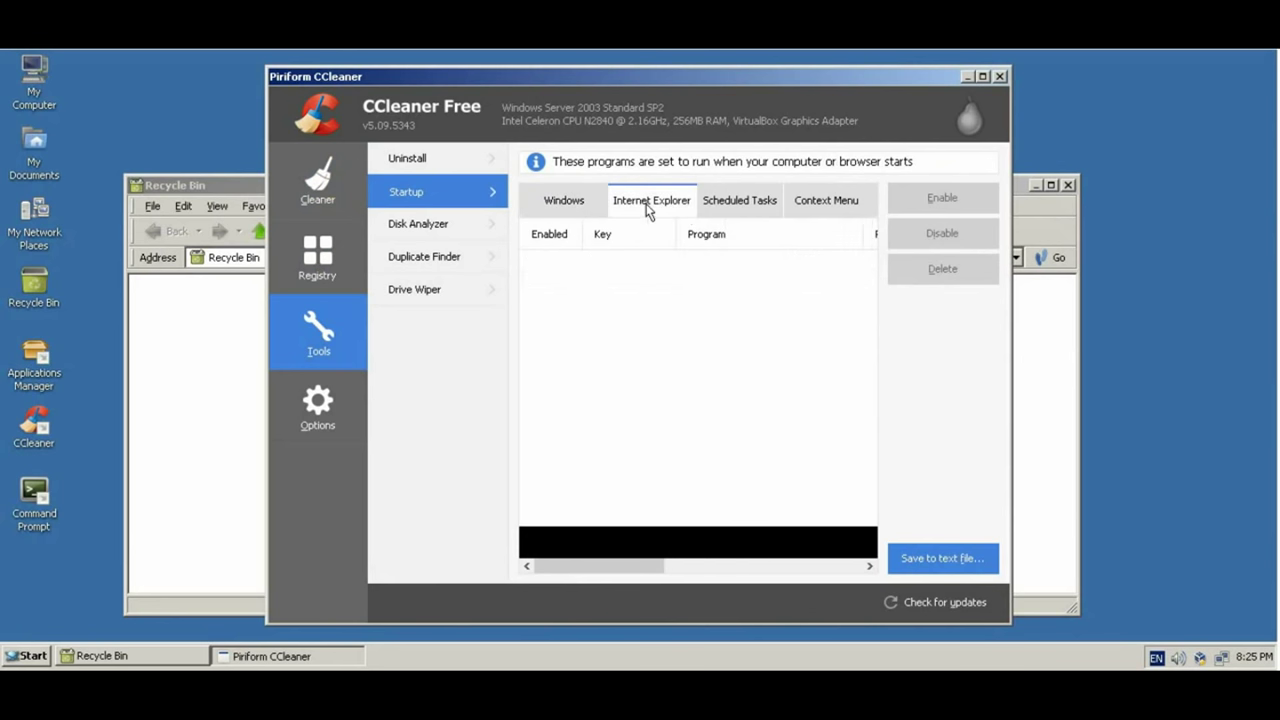
left_click(727, 207)
left_click(843, 203)
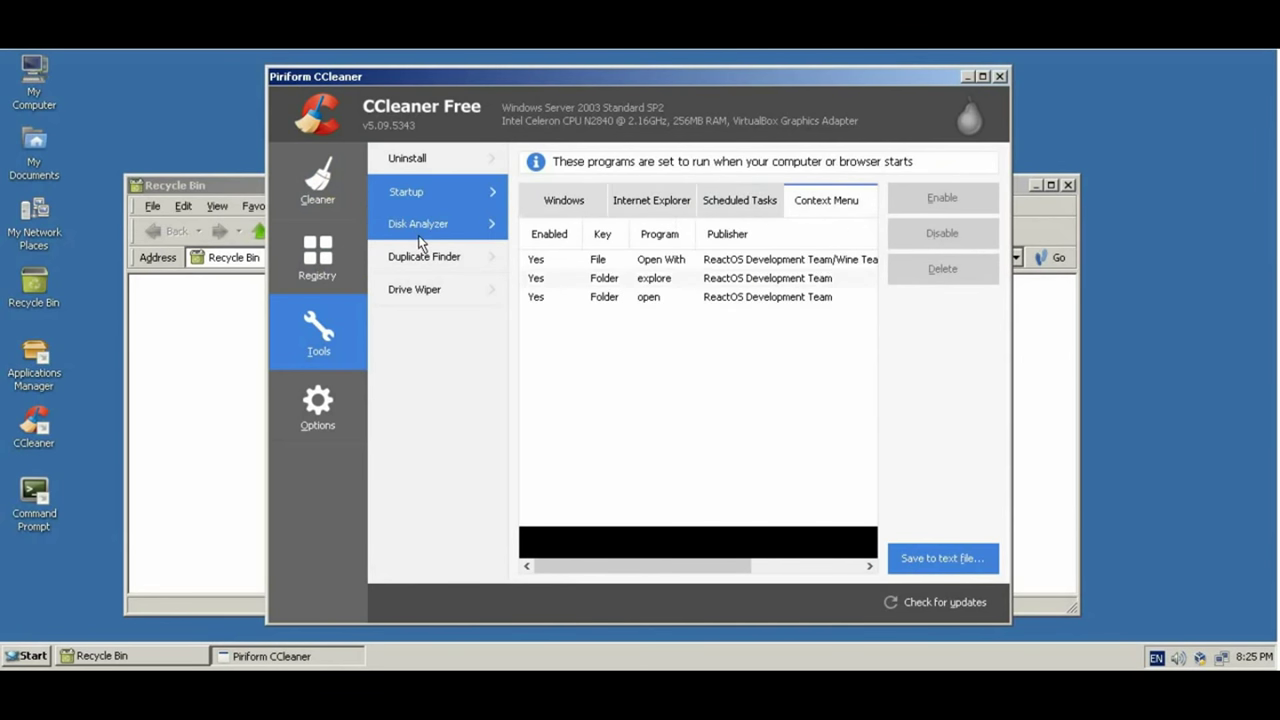
Look through the Disk Analyzer, Duplicate Finder, Drive Wiper and Uninstall tools in CCleaner
left_click(419, 237)
left_click(421, 260)
left_click(419, 292)
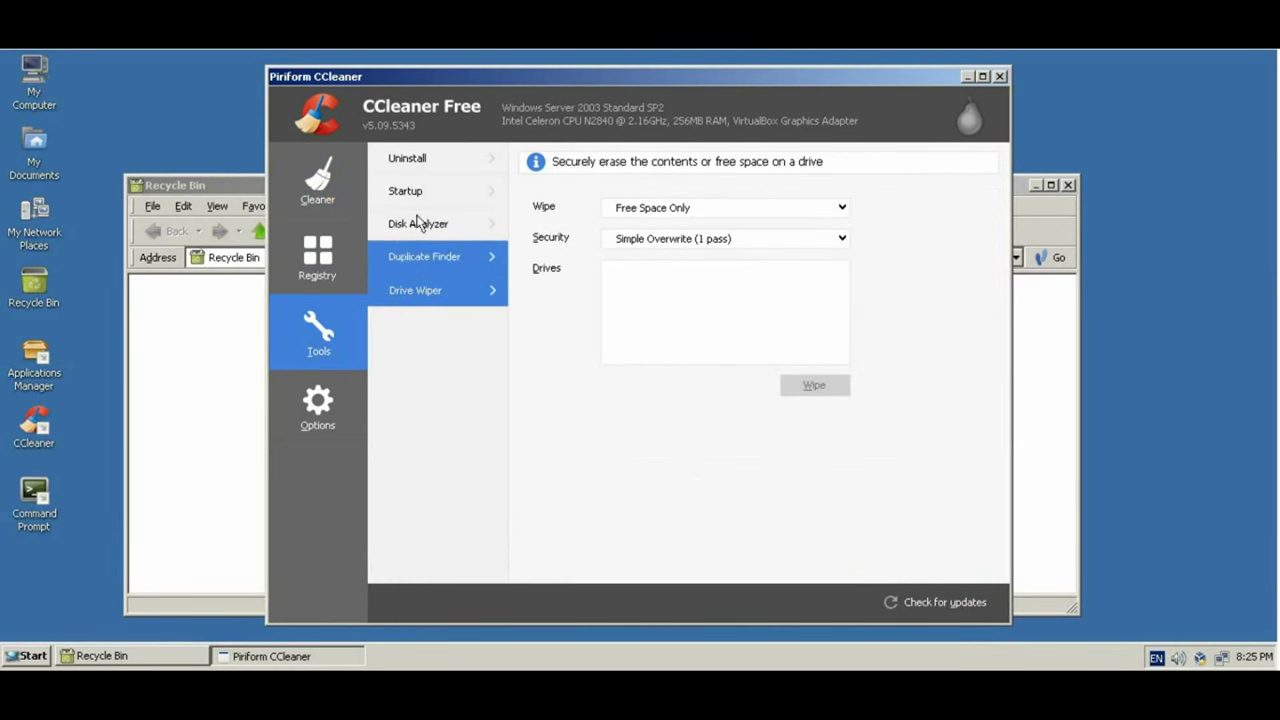
left_click(417, 168)
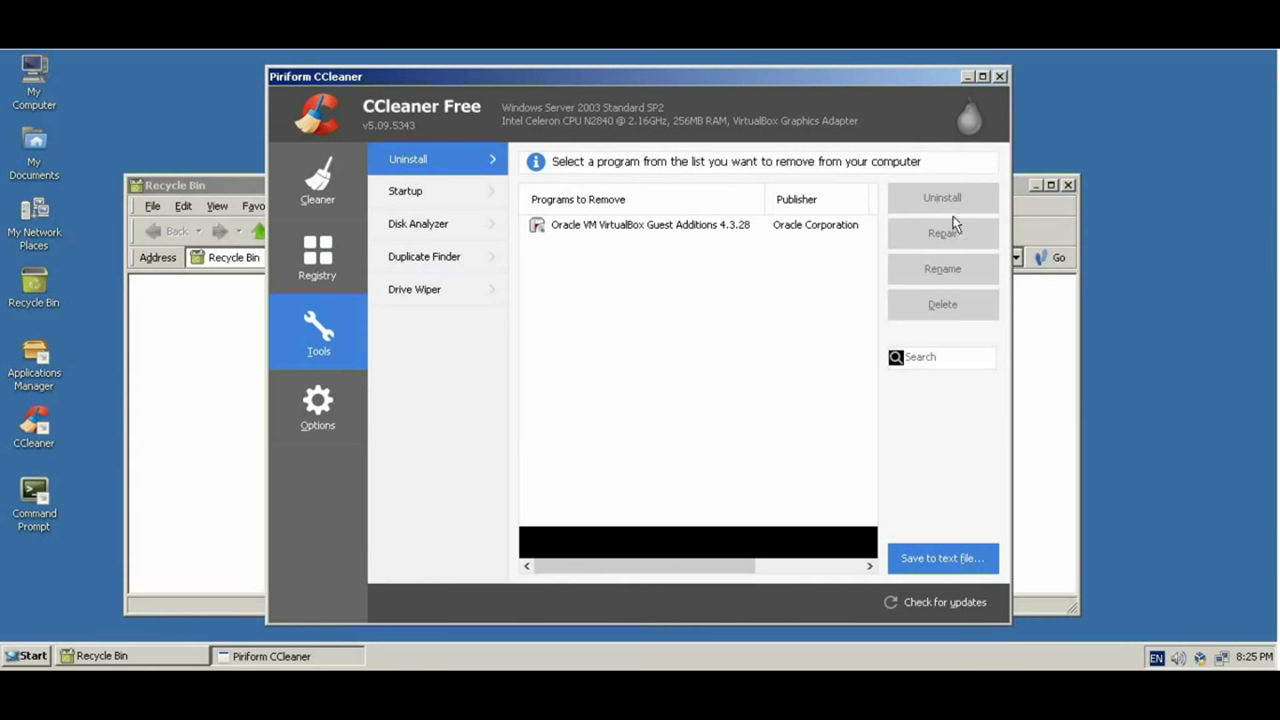
left_click(933, 354)
type("Wo")
key("BackSpace")
key("BackSpace")
Save the list of installed programs as install.txt on the Desktop, and open the saved file to check its contents
left_click(944, 570)
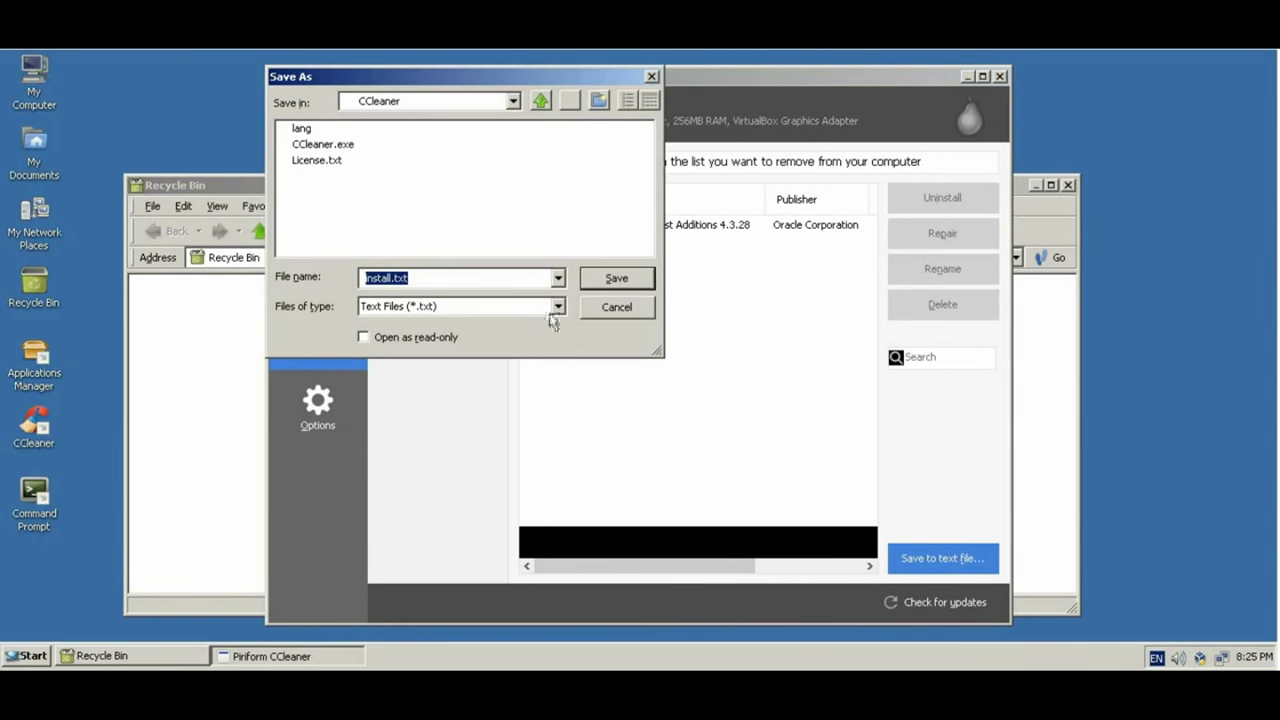
left_click(390, 104)
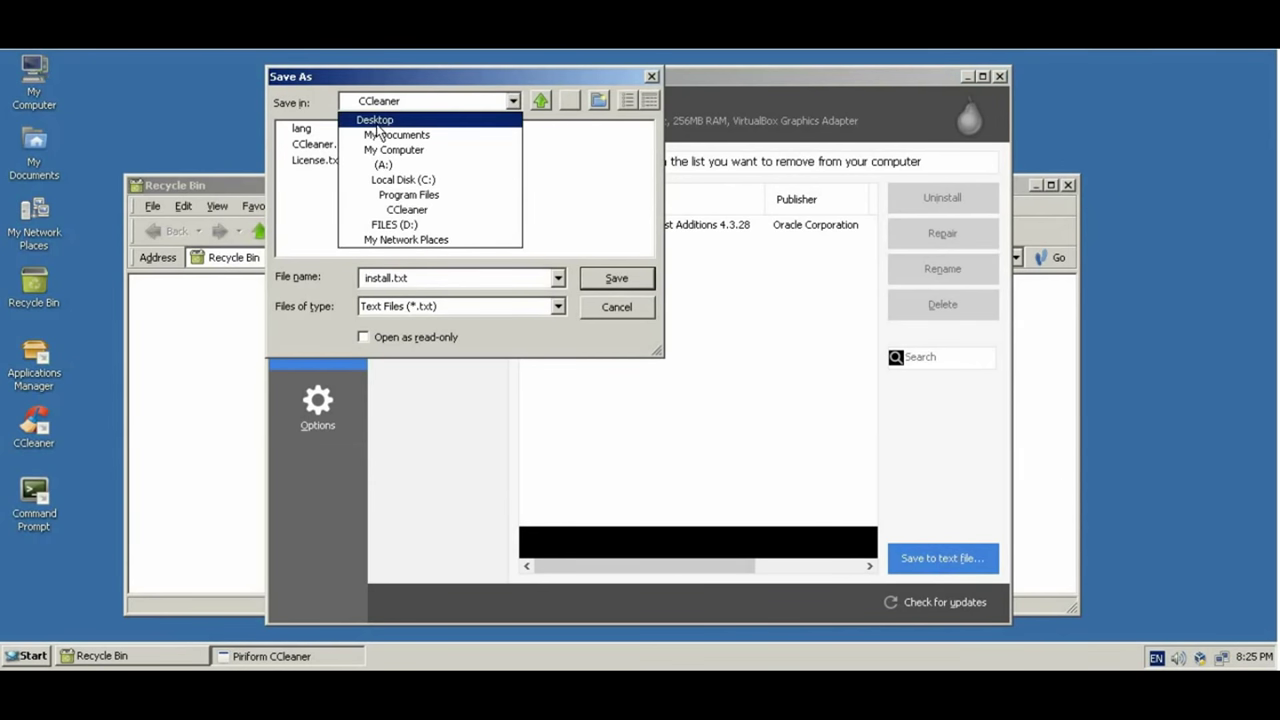
left_click(380, 121)
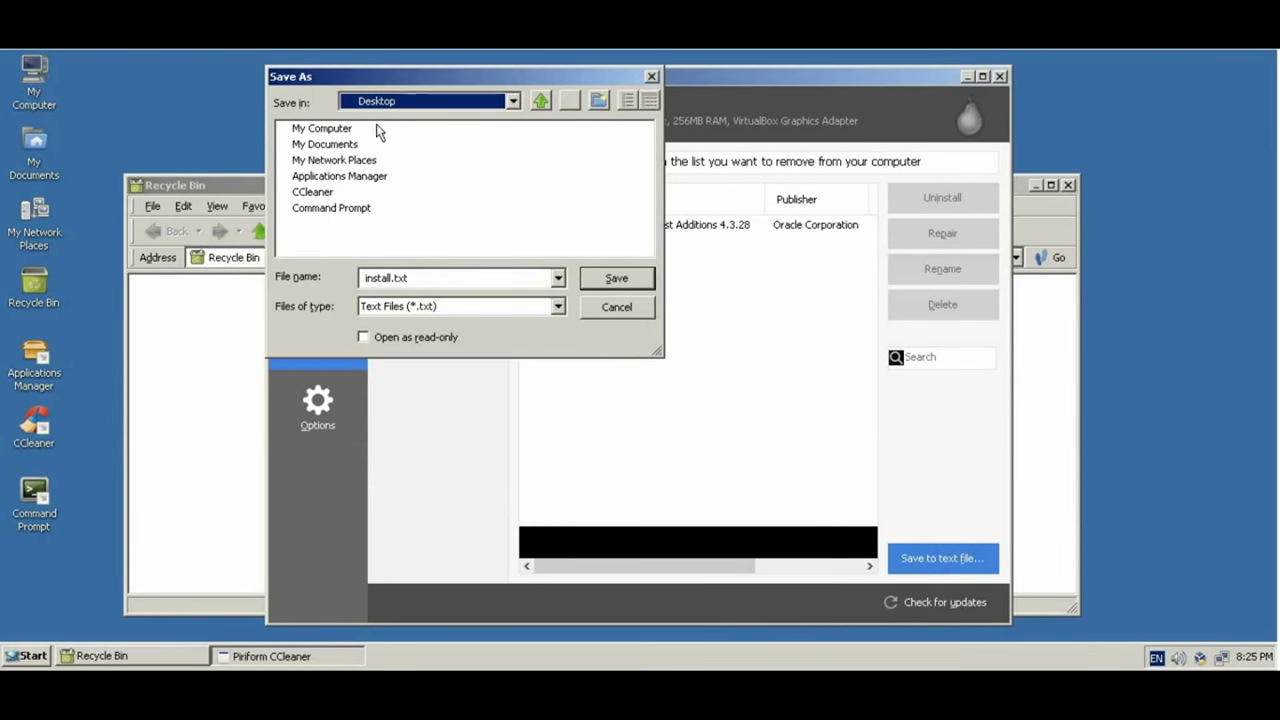
left_click(605, 280)
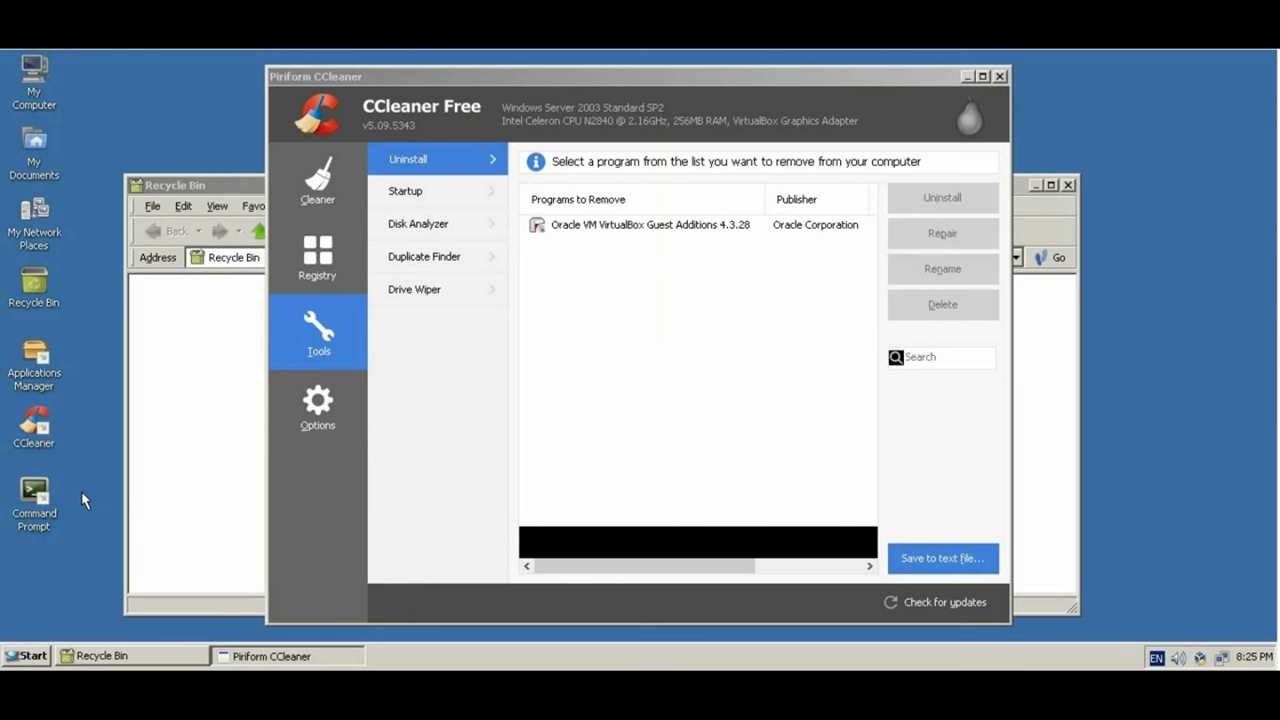
double_click(32, 568)
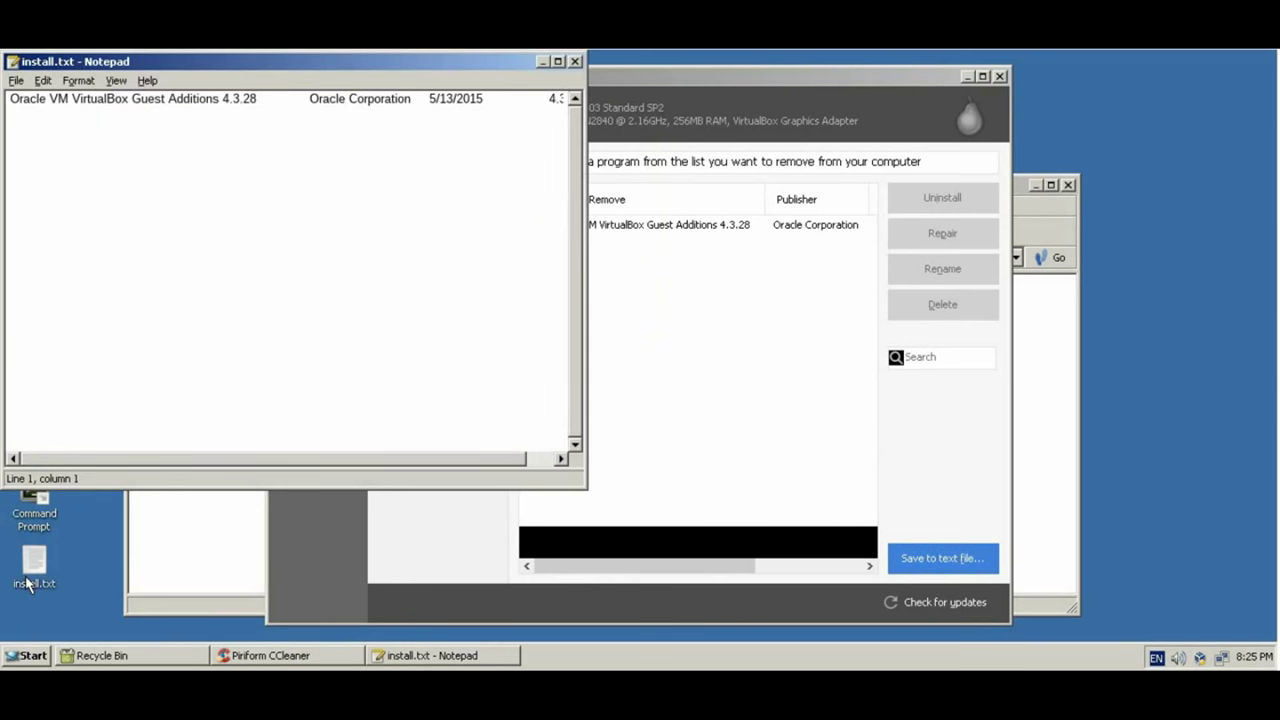
left_click(575, 61)
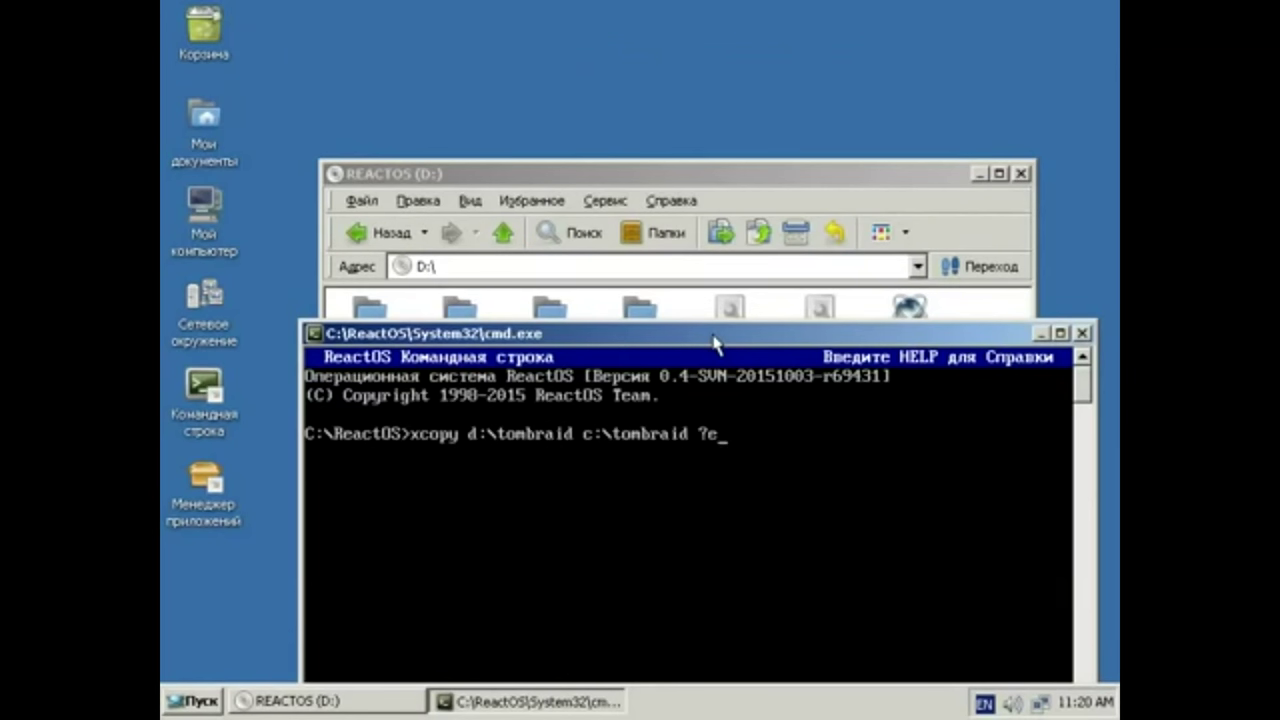
Run xcopy d:\tombraid c:\tombraid /e, choosing a folder as the destination type, and close the command prompt
key("BackSpace")
key("BackSpace")
key("Return")
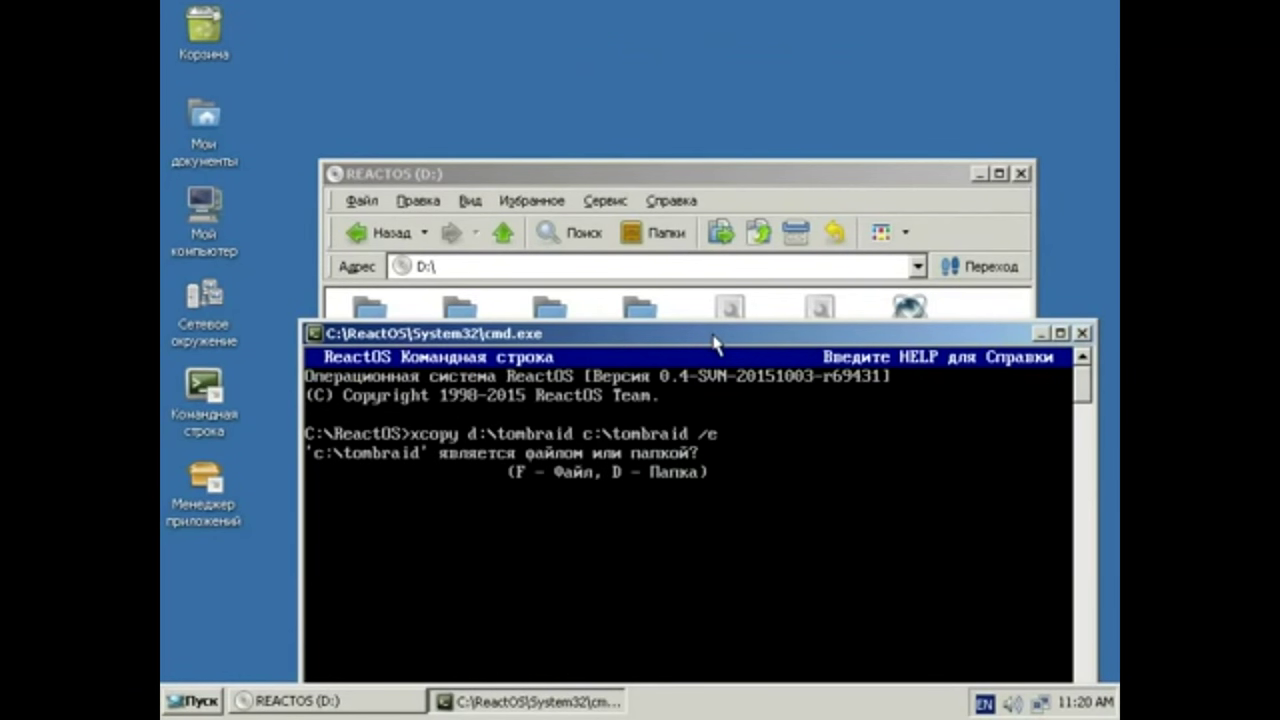
key("Return")
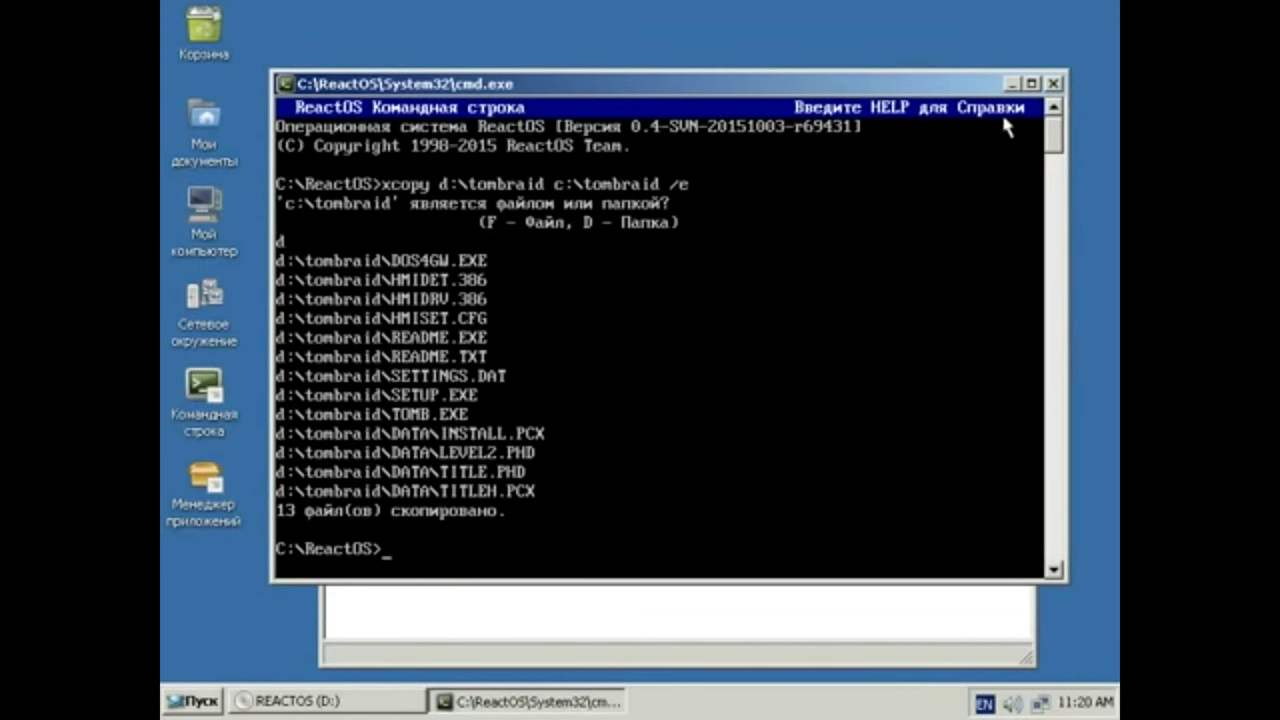
left_click(1055, 83)
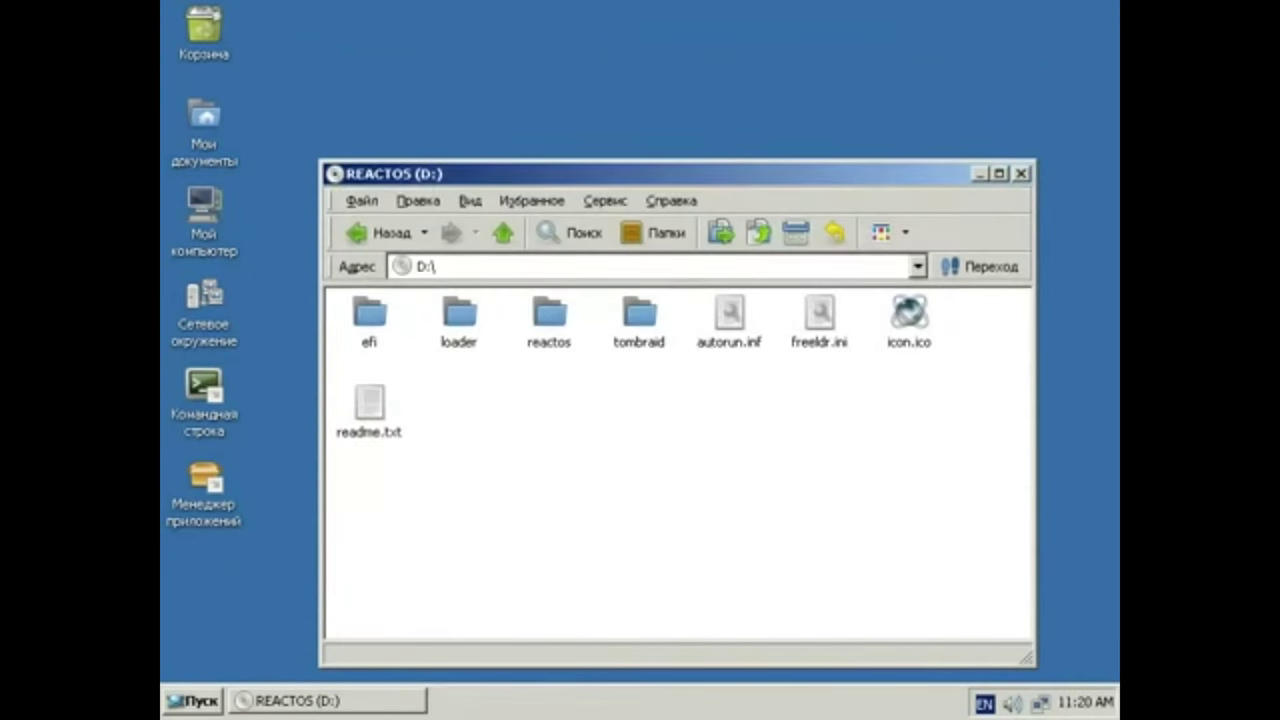
Open the tombraid folder on the local disk C: and run SETUP.EXE
double_click(204, 203)
double_click(505, 198)
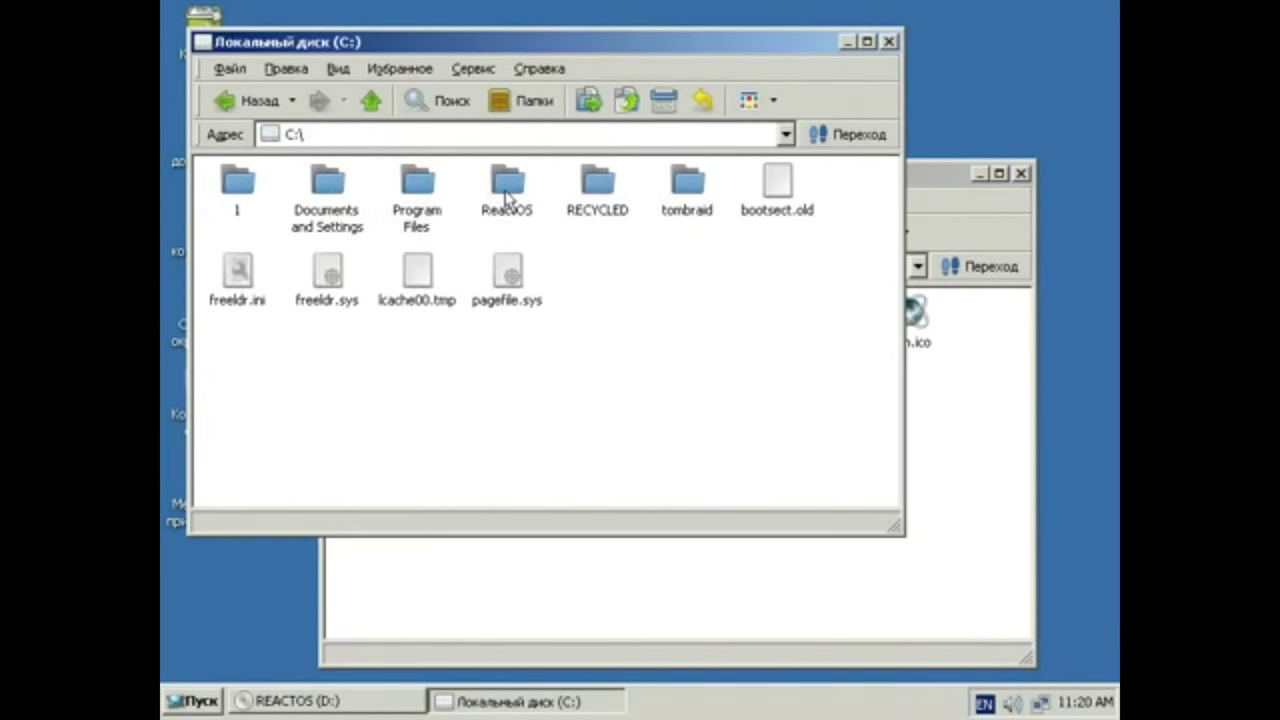
double_click(683, 212)
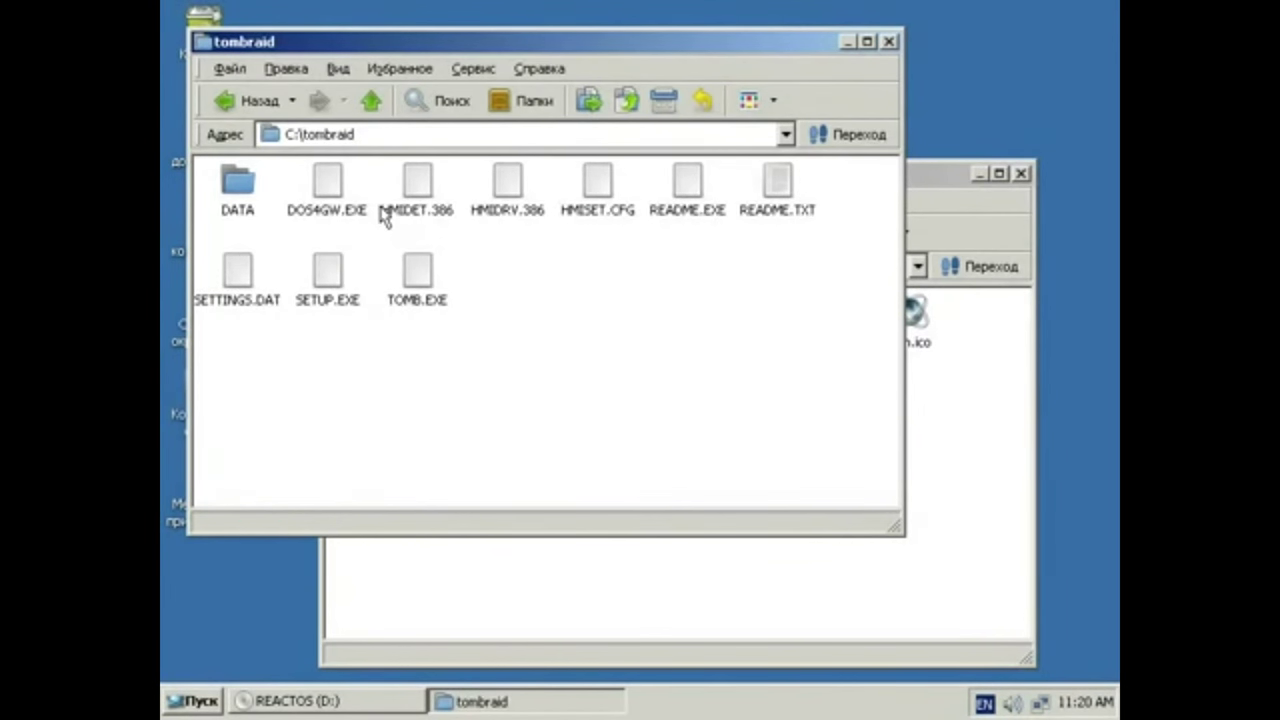
left_click(328, 276)
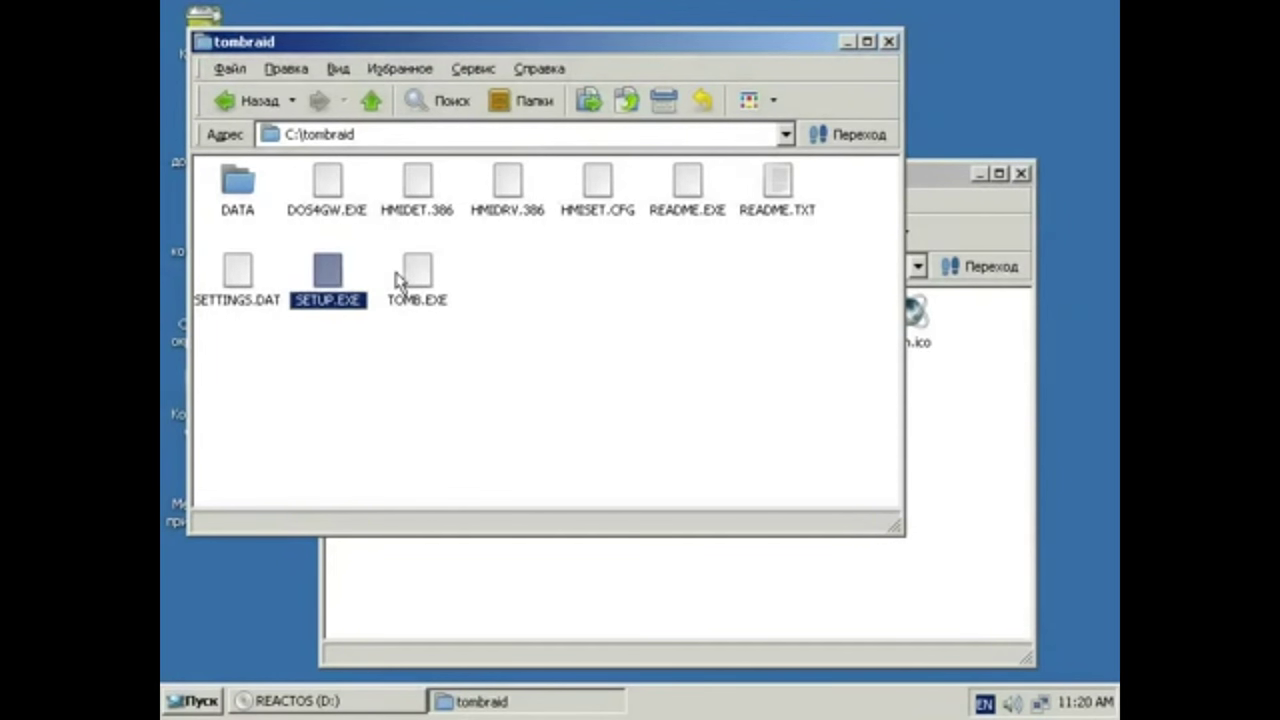
key("Return")
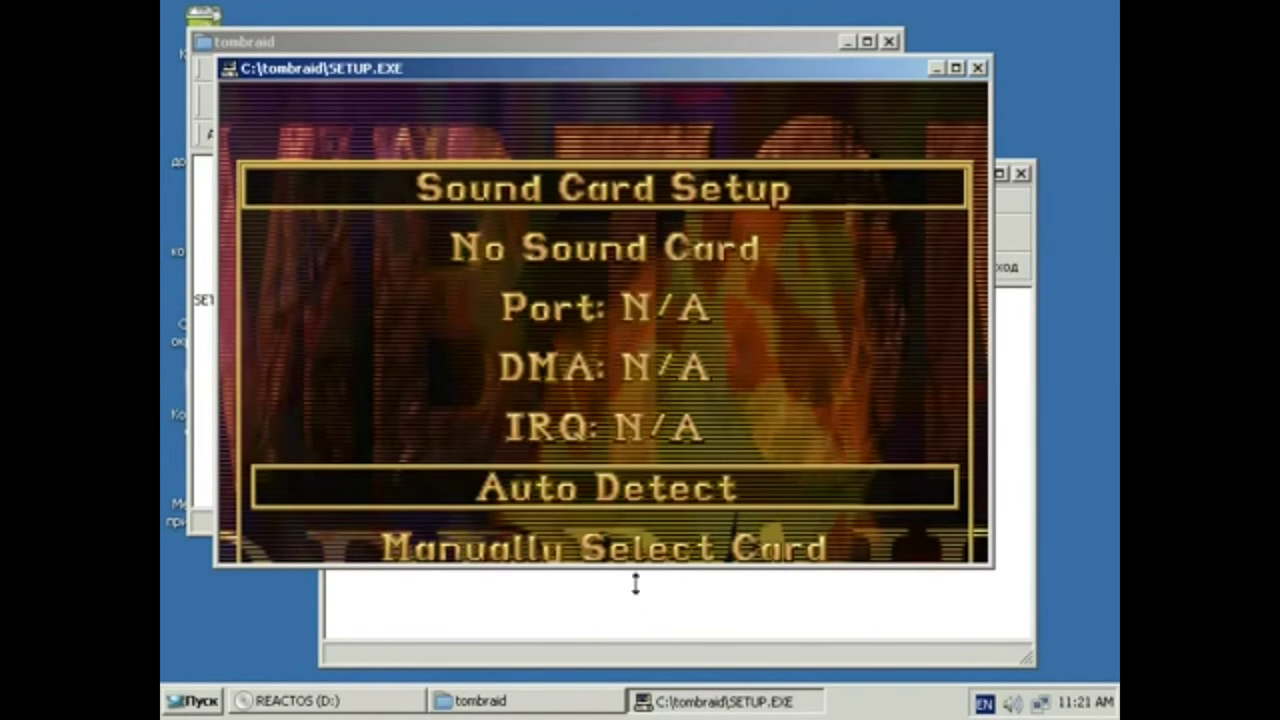
Browse the Sound Card Setup entries, including Port, DMA, IRQ, Auto Detect and Manually Select Card
key("Down")
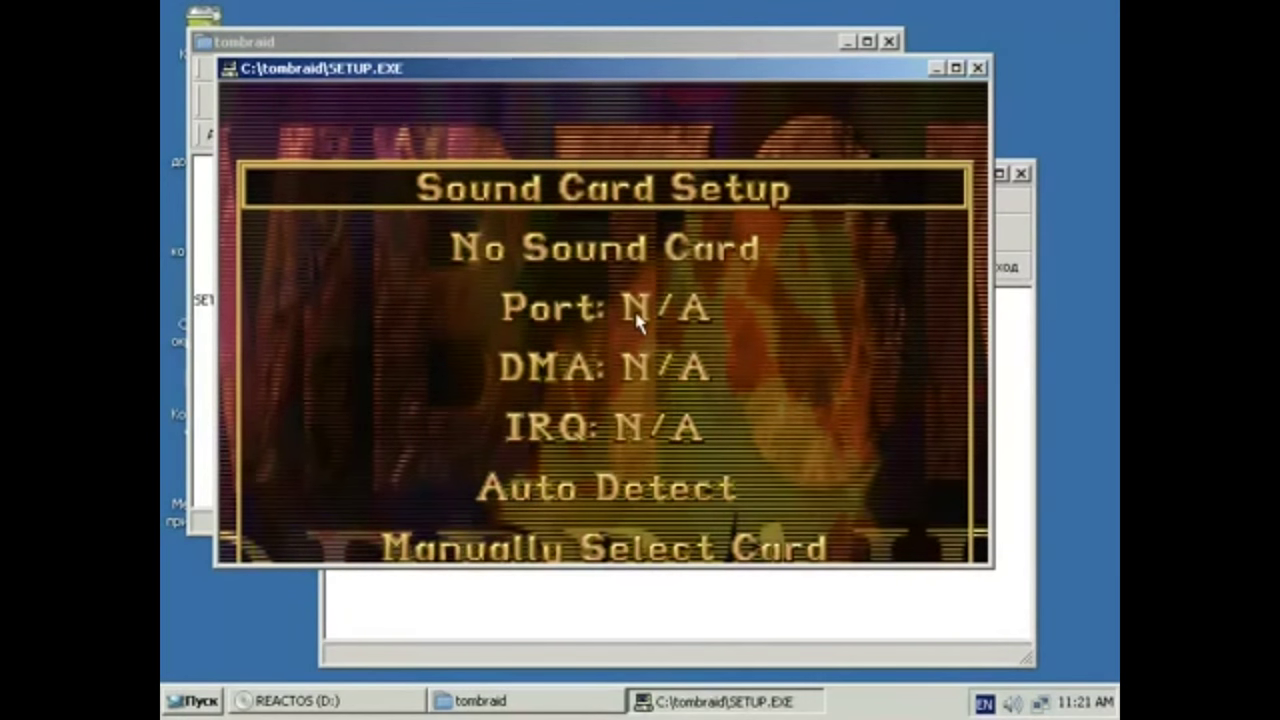
key("Up")
key("Up")
key("Down")
key("Down")
key("Up")
key("Up")
key("Up")
key("Up")
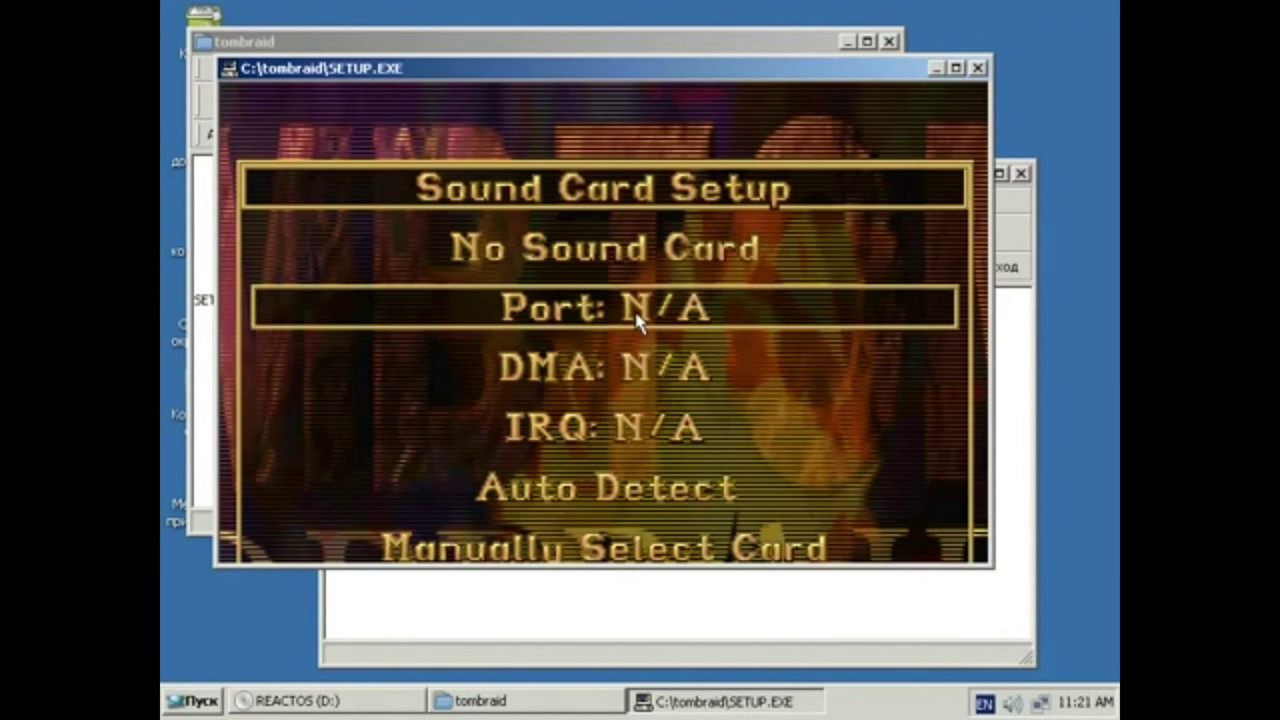
key("Down")
key("Down")
key("Down")
key("Down")
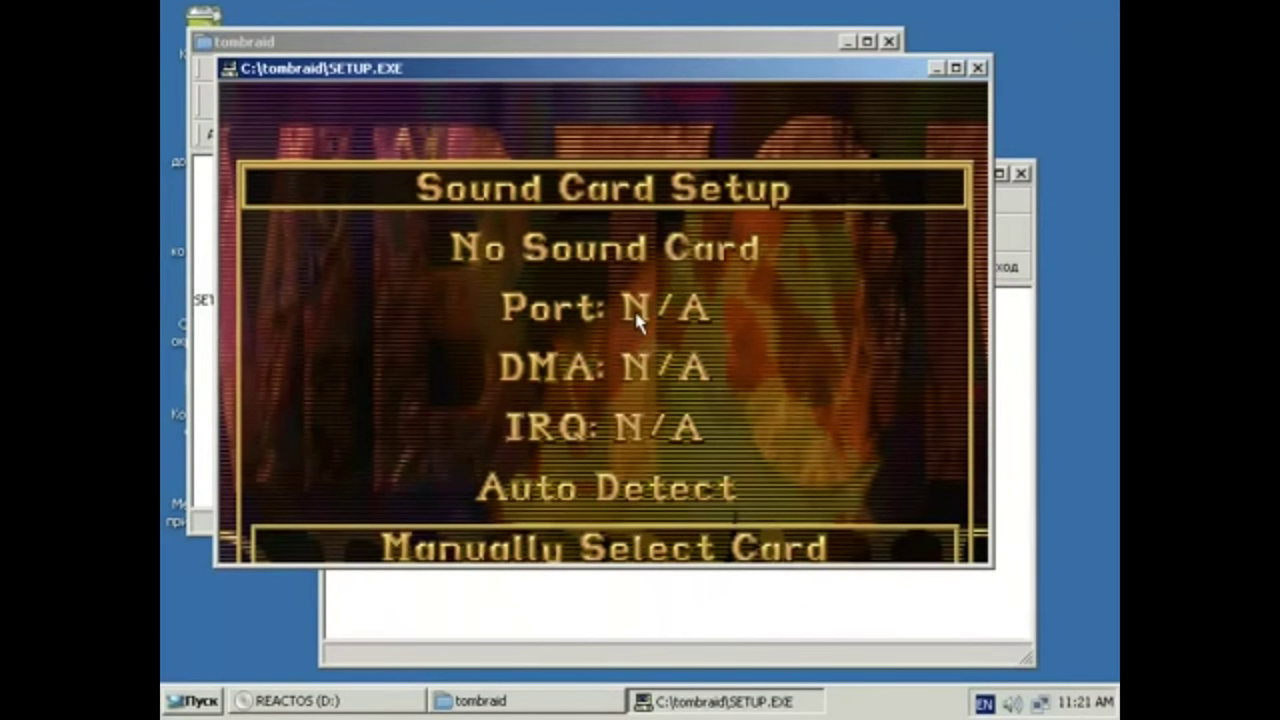
key("Up")
key("Up")
key("Up")
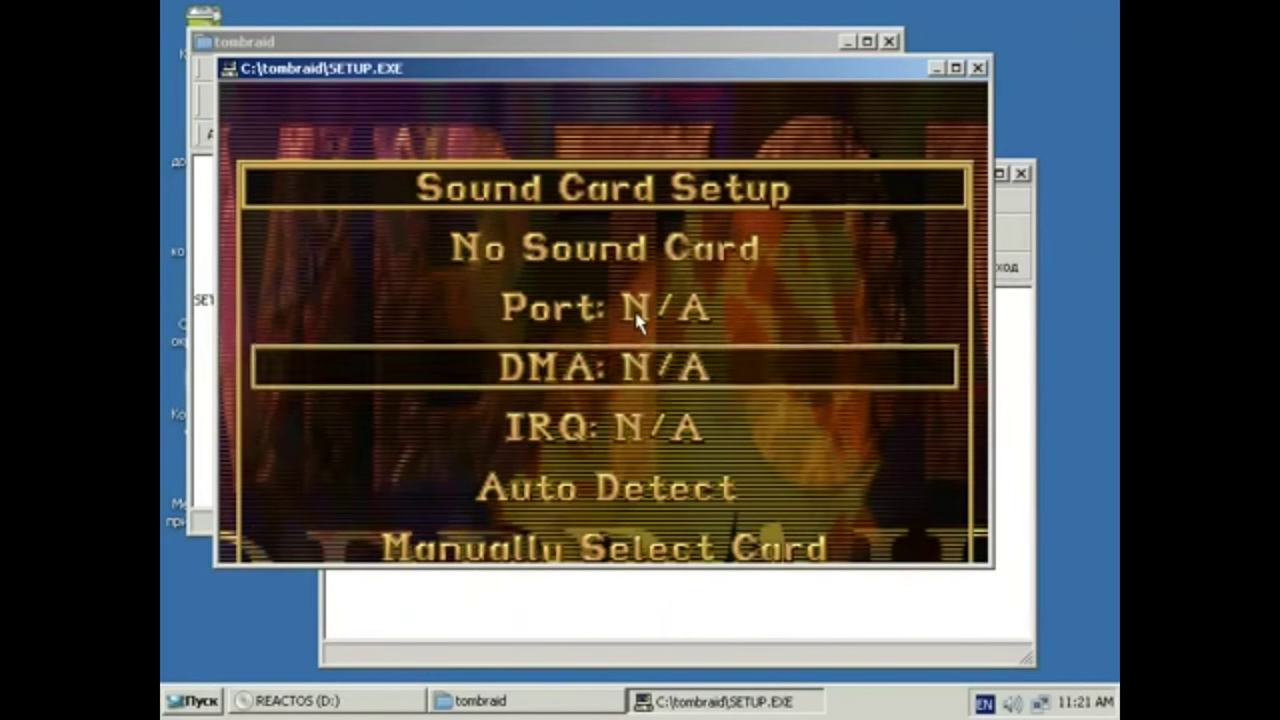
key("Up")
key("Down")
key("Down")
key("Down")
key("Down")
key("Down")
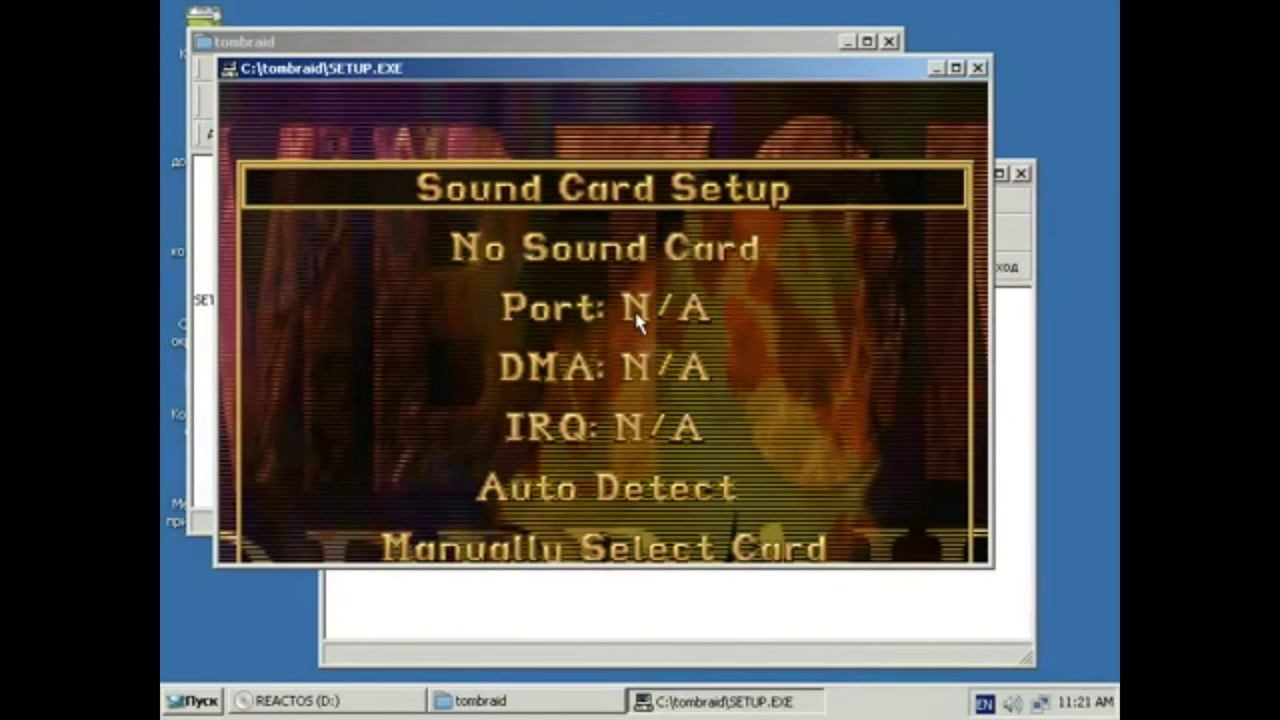
key("Up")
key("Up")
key("Up")
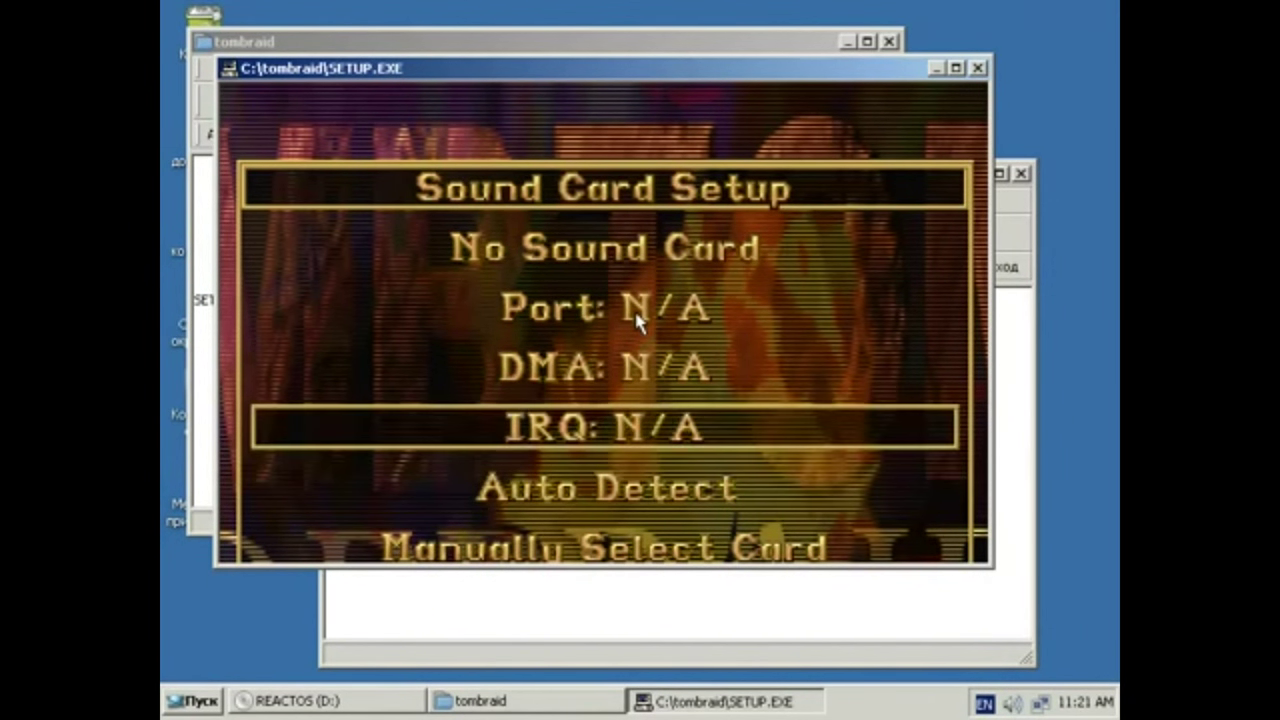
key("Down")
key("Down")
key("Down")
key("Up")
key("Up")
key("Up")
key("Up")
key("Up")
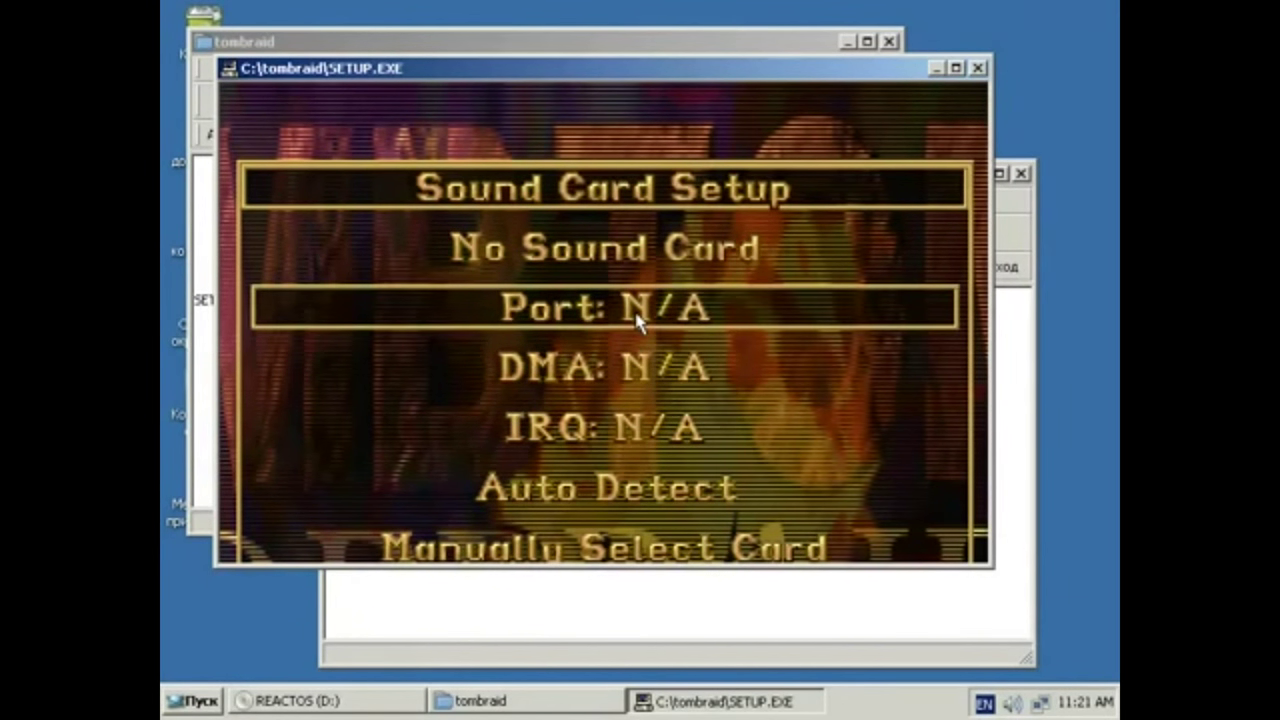
key("Down")
key("Down")
key("Down")
key("Down")
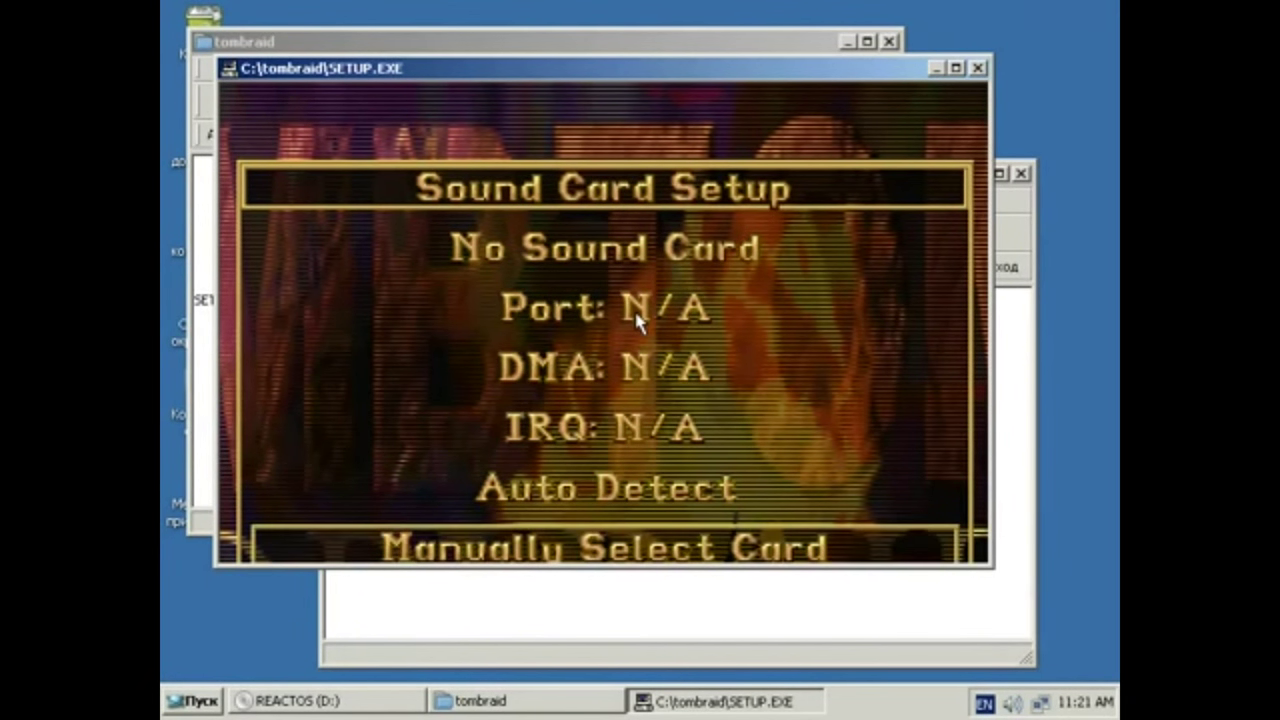
key("Down")
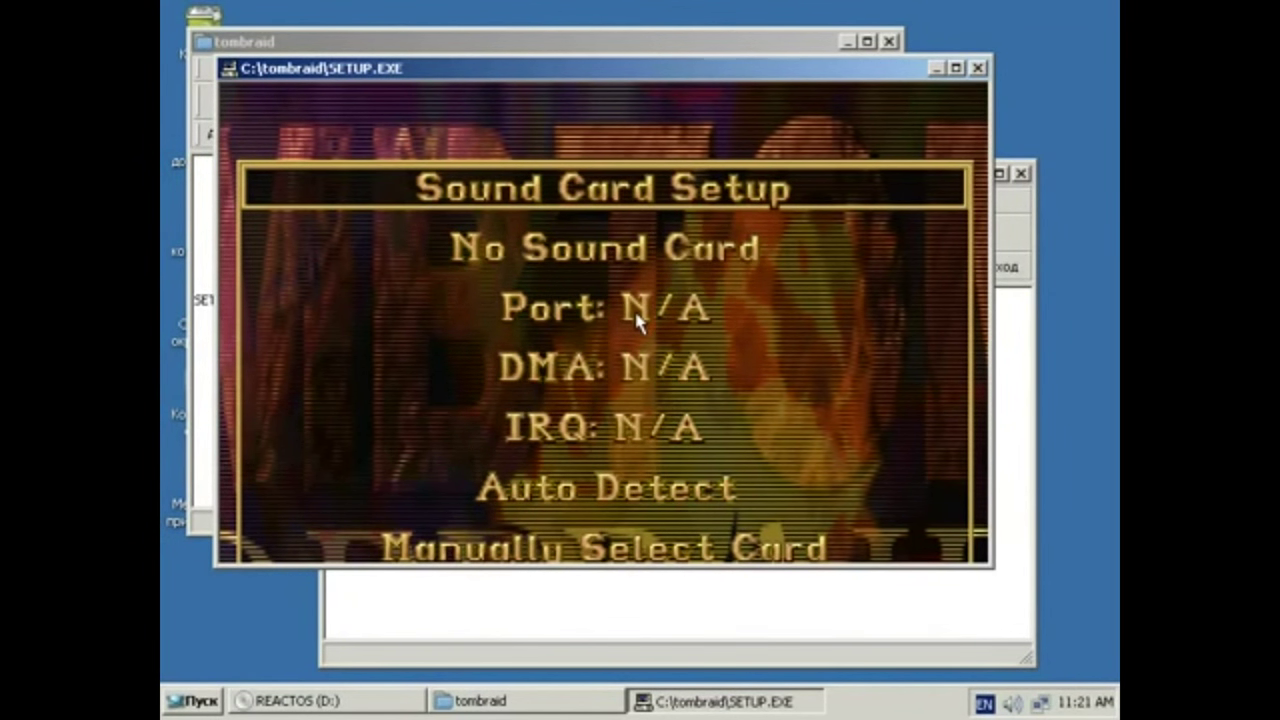
key("Up")
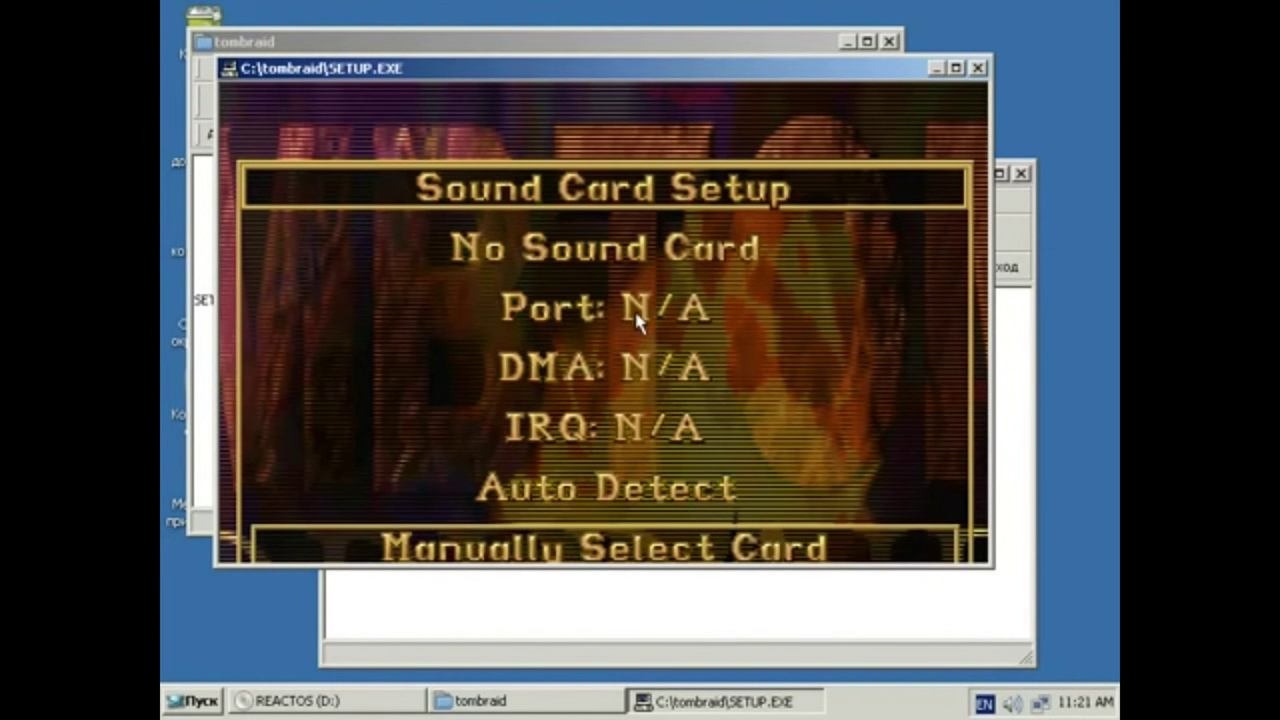
Accept the sound card setup with No Sound Card and save the settings to complete the game setup
key("Down")
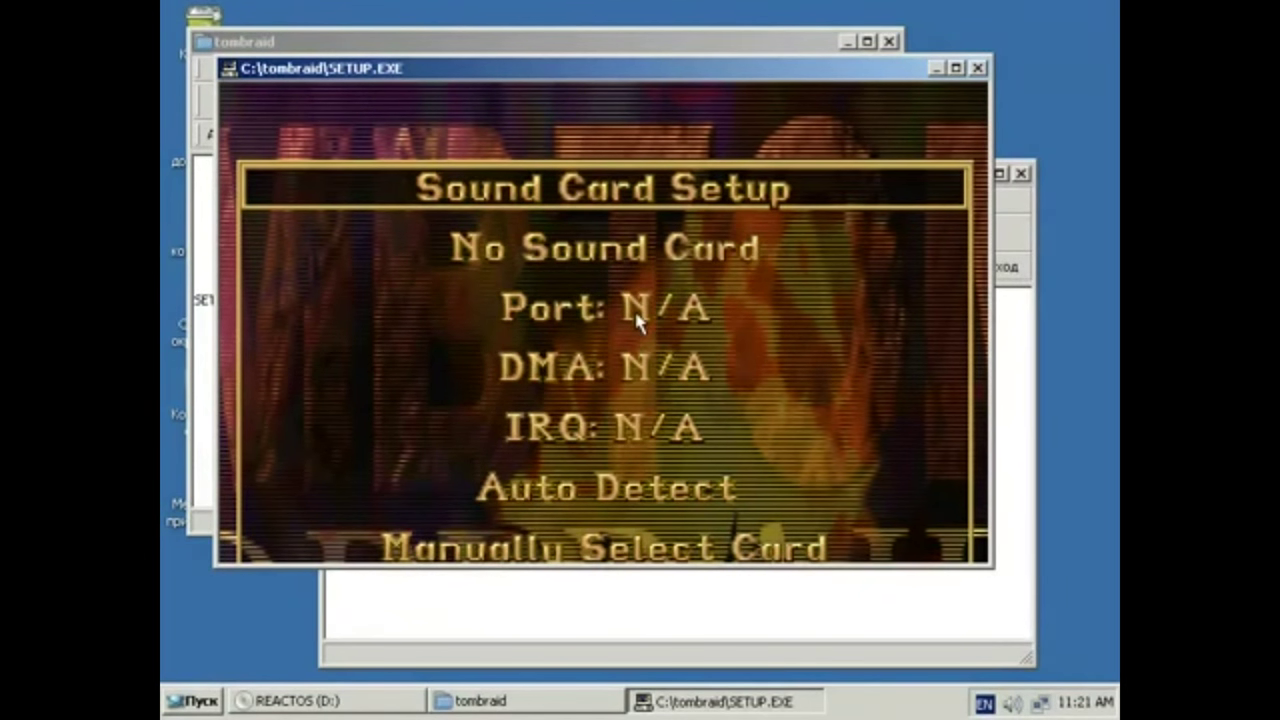
key("Return")
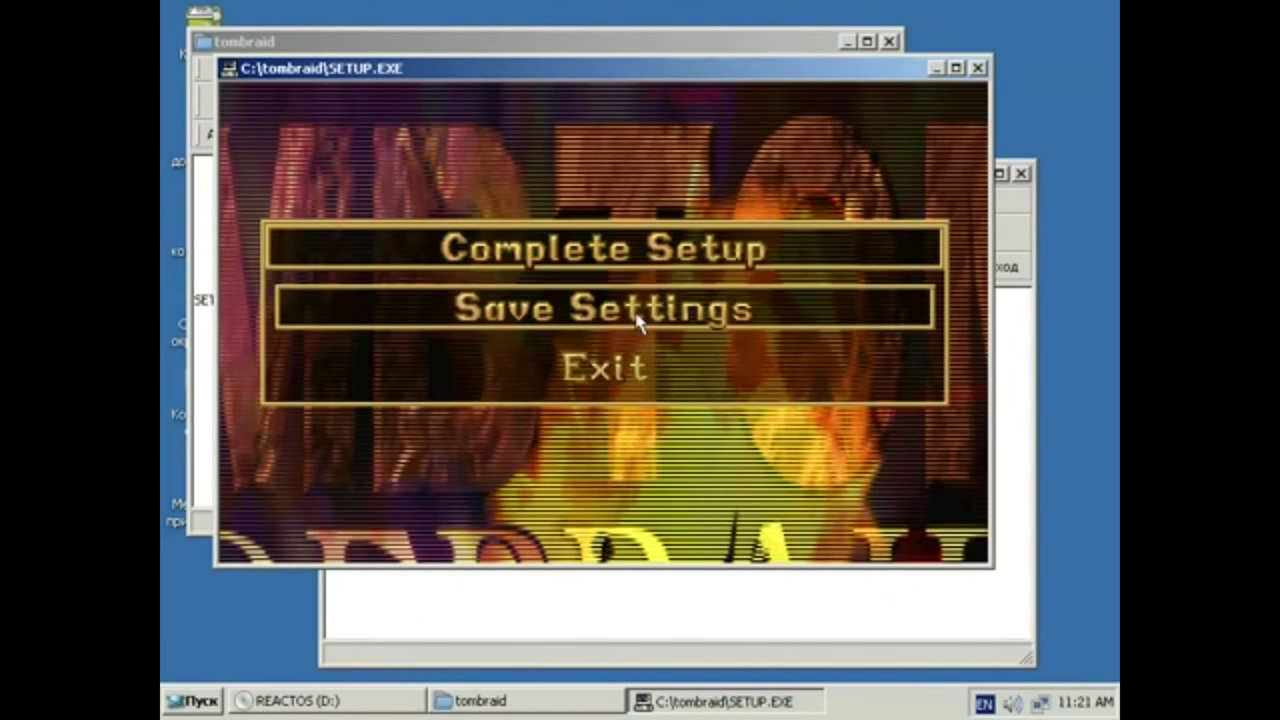
key("Return")
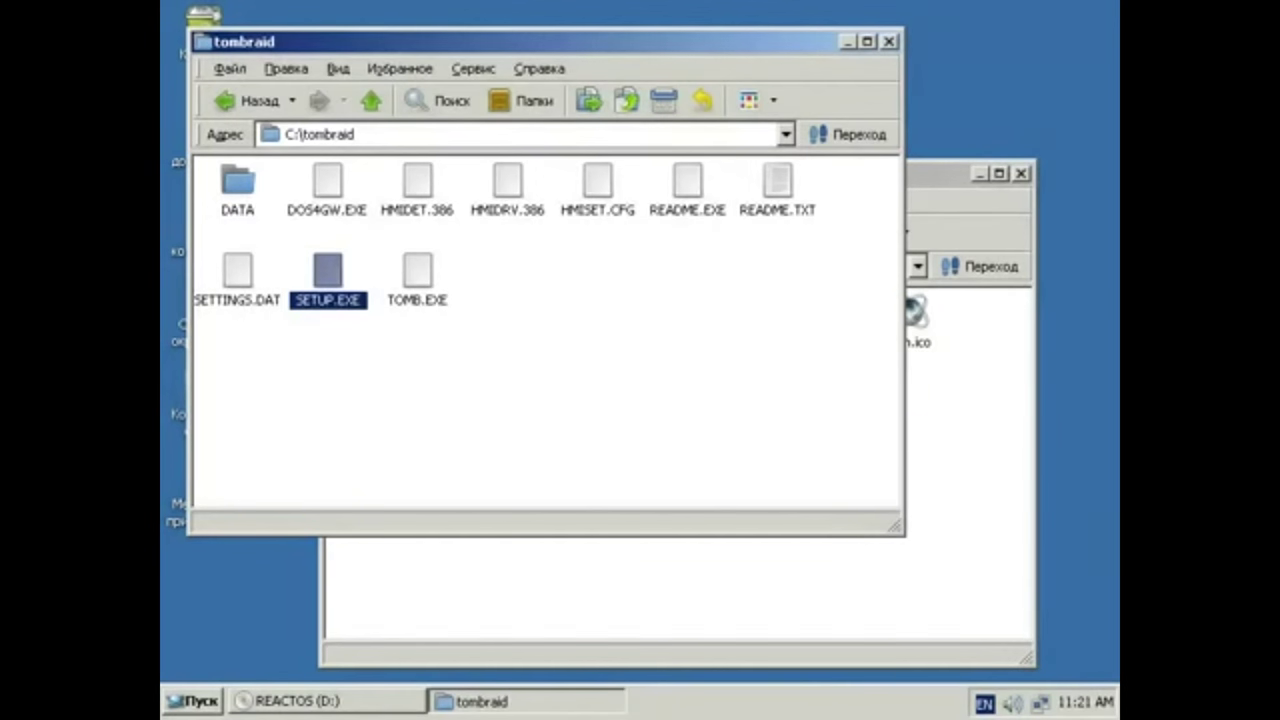
Launch TOMB.EXE from the C:\tombraid folder
left_click(444, 292)
double_click(444, 292)
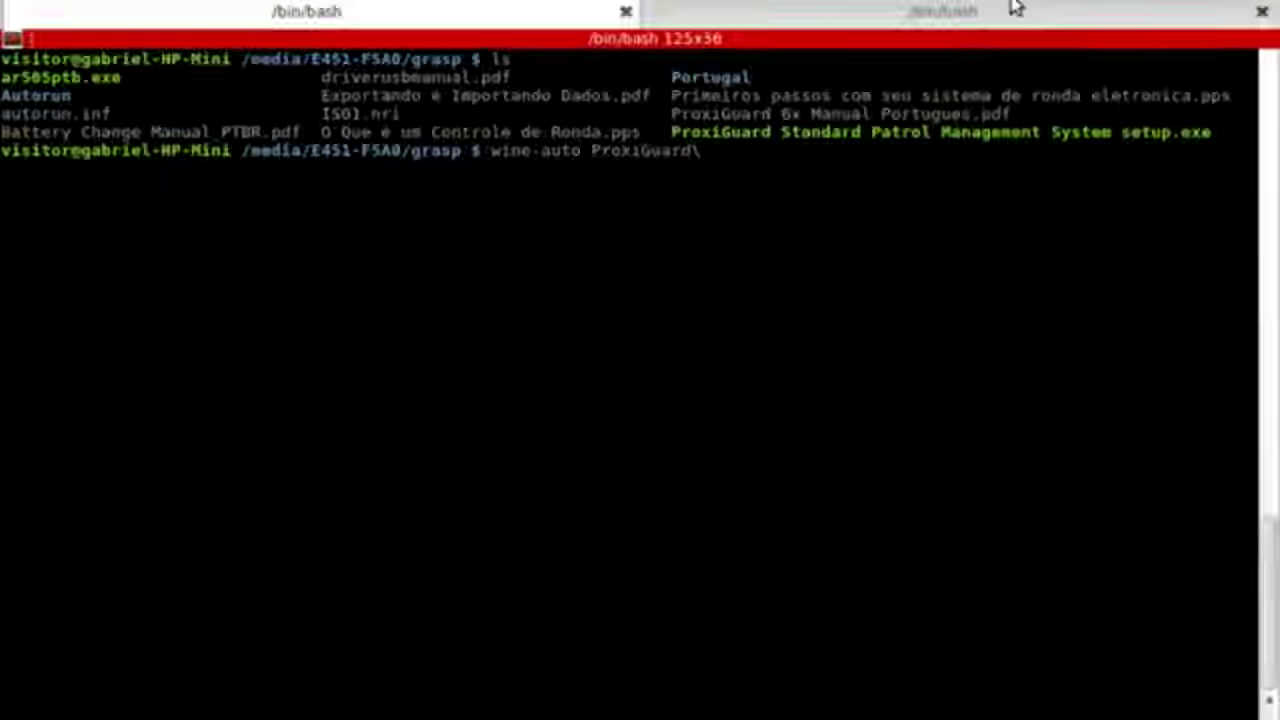
Run "ProxiGuard Standard Patrol Management System setup.exe" with wine-auto in the terminal
type("S")
key("Tab")
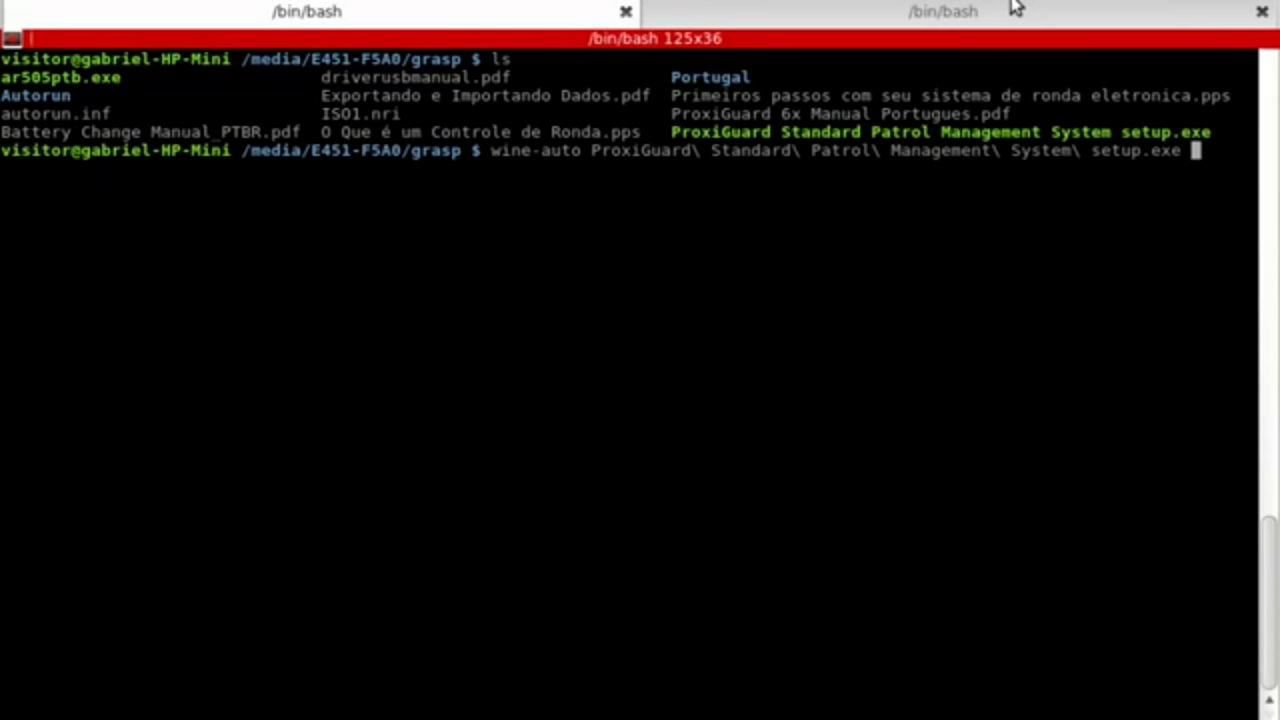
key("Return")
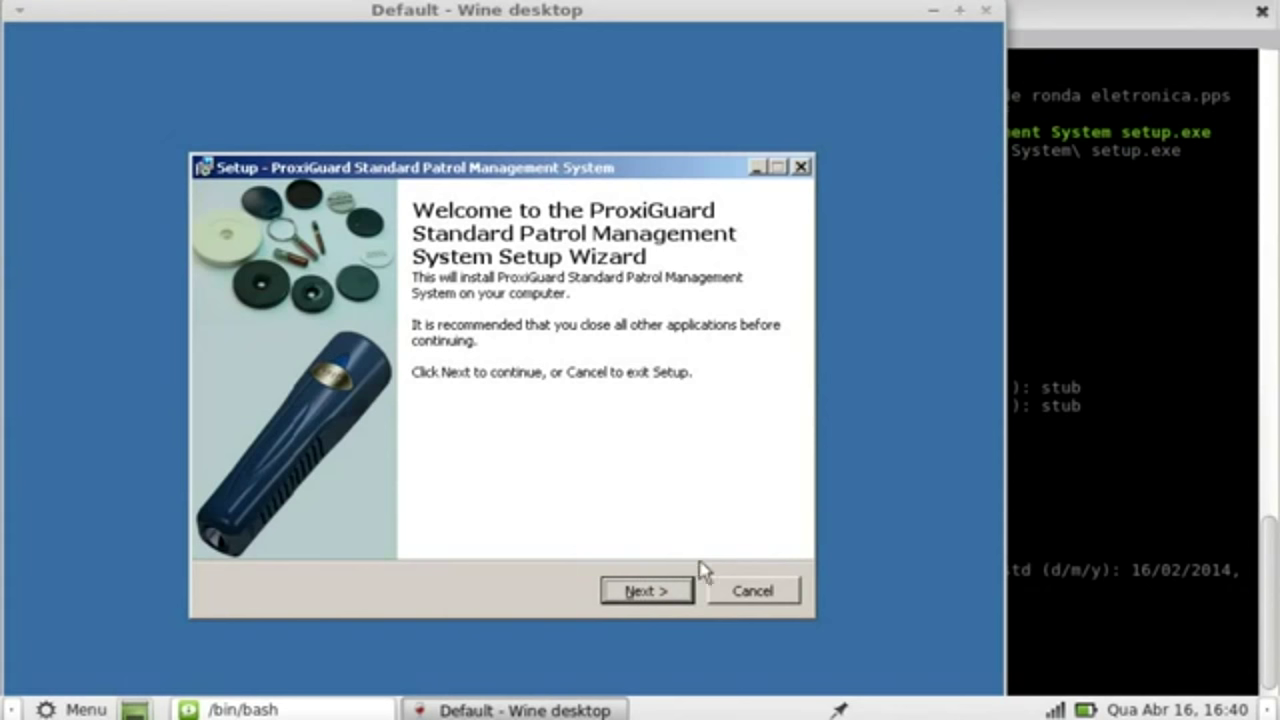
Start installing ProxiGuard Standard Patrol Management System with the default destination C:\ProxiGuard Standard Patrol Management System and the default Start Menu folder
left_click(648, 591)
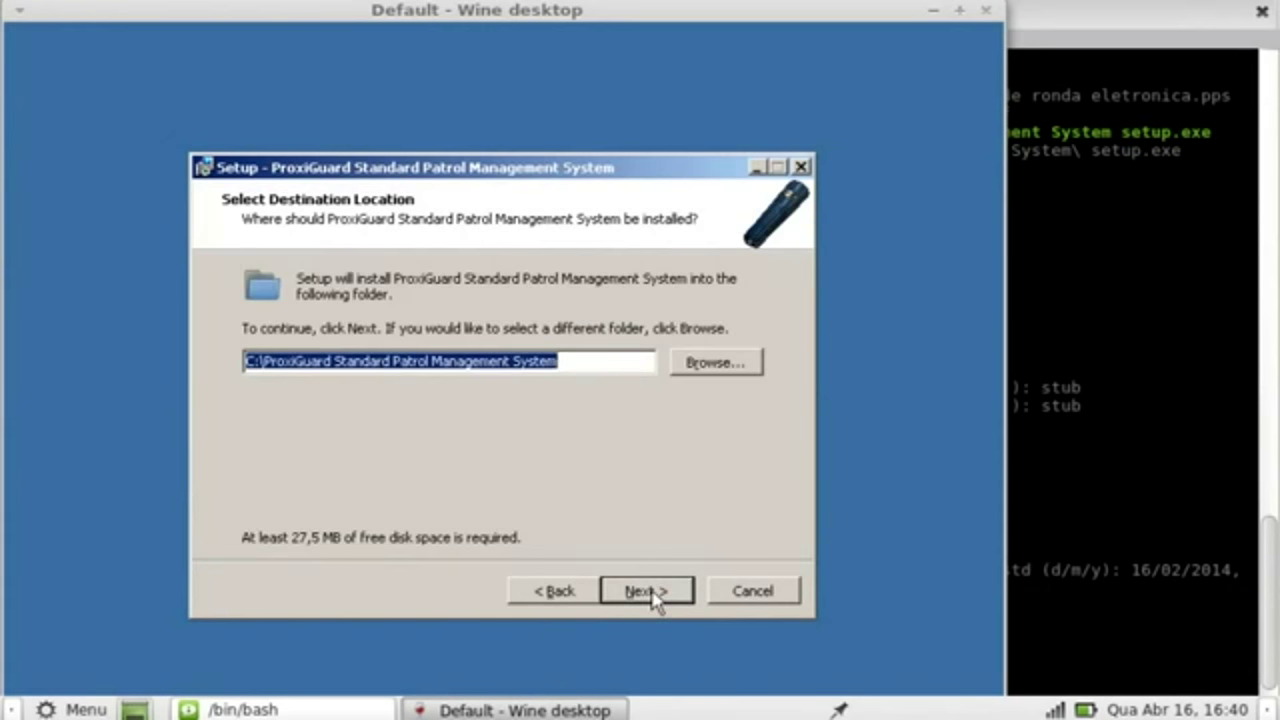
left_click(652, 592)
left_click(652, 592)
left_click(652, 592)
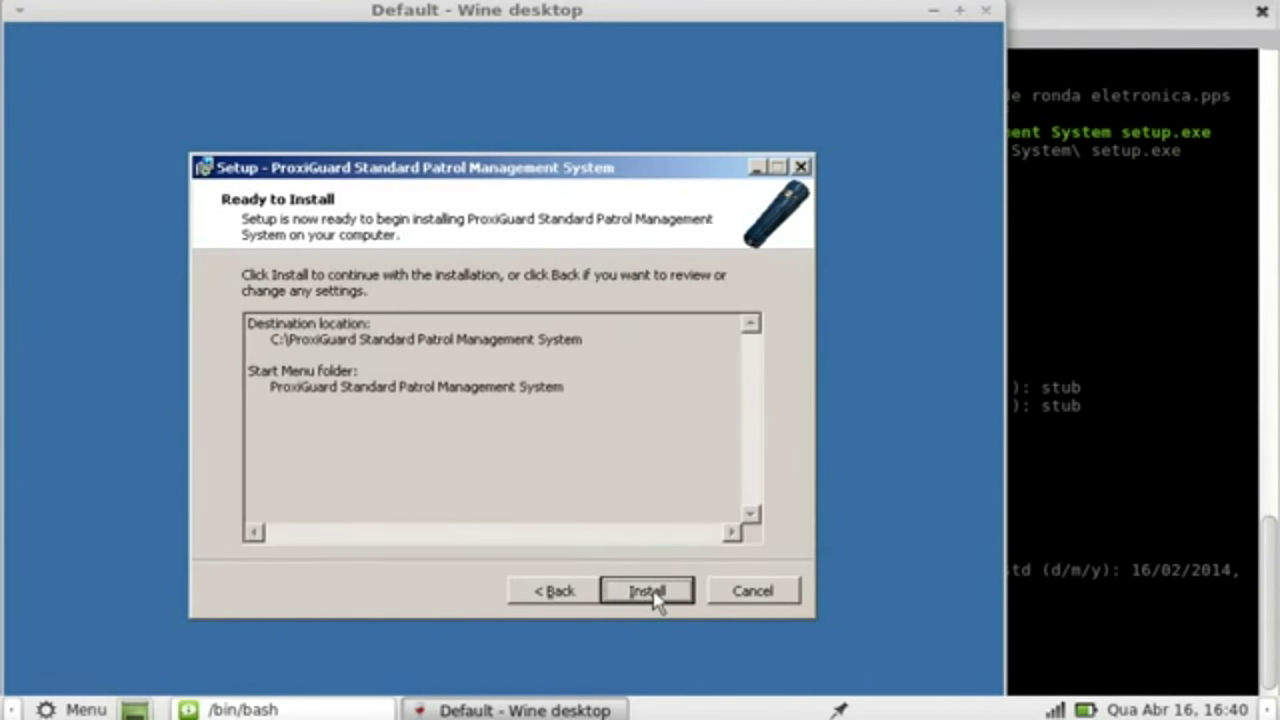
left_click(652, 592)
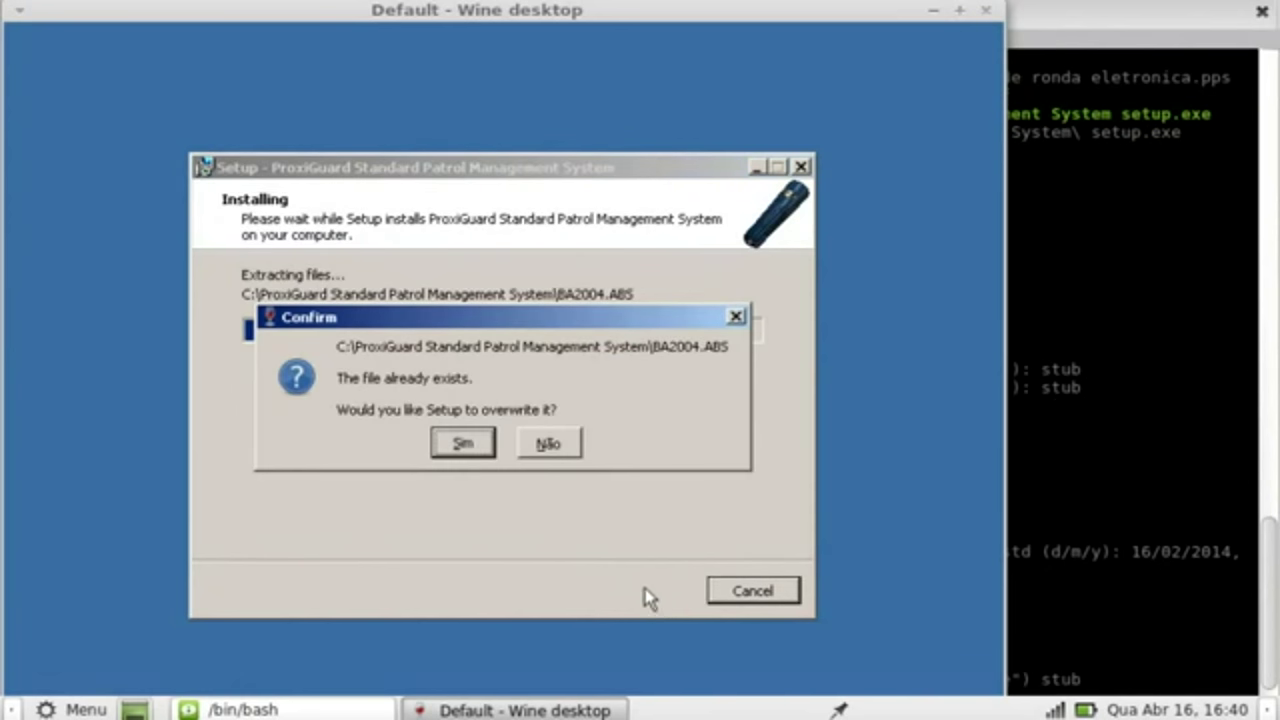
Allow the setup to overwrite the existing BA2004.ABS file and choose Português as the language
left_click(462, 444)
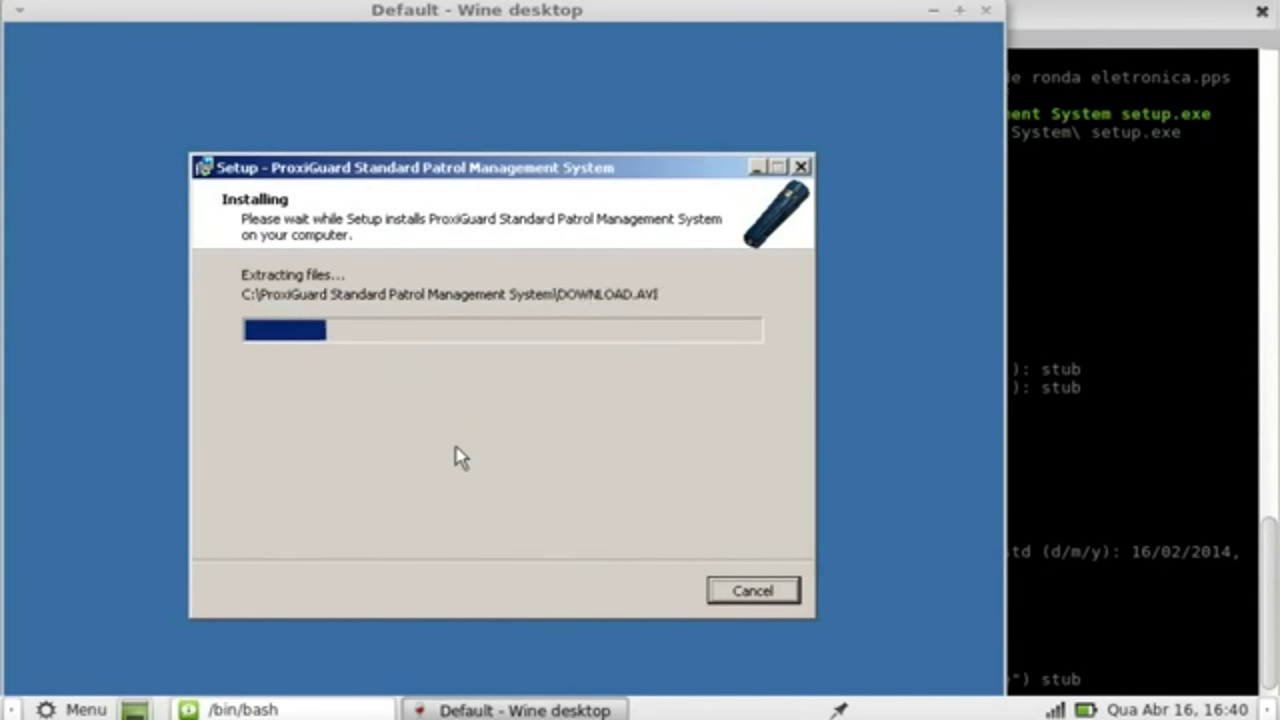
left_click(461, 446)
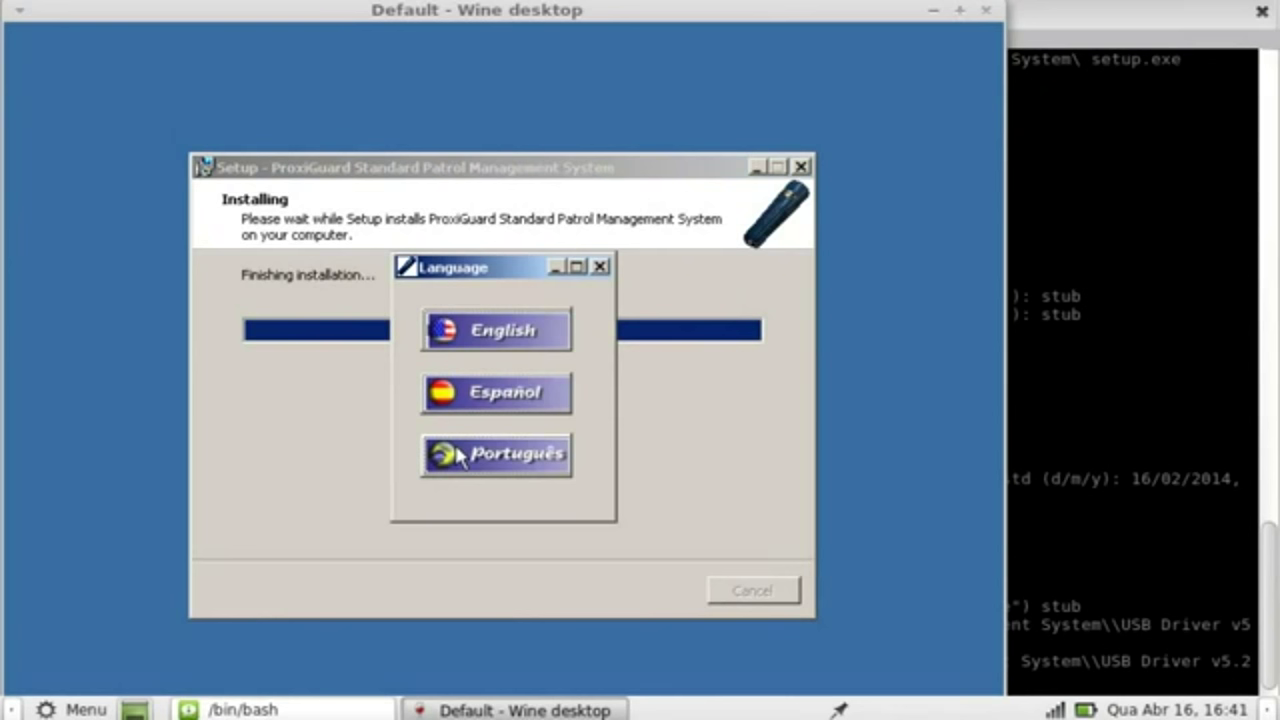
left_click(506, 457)
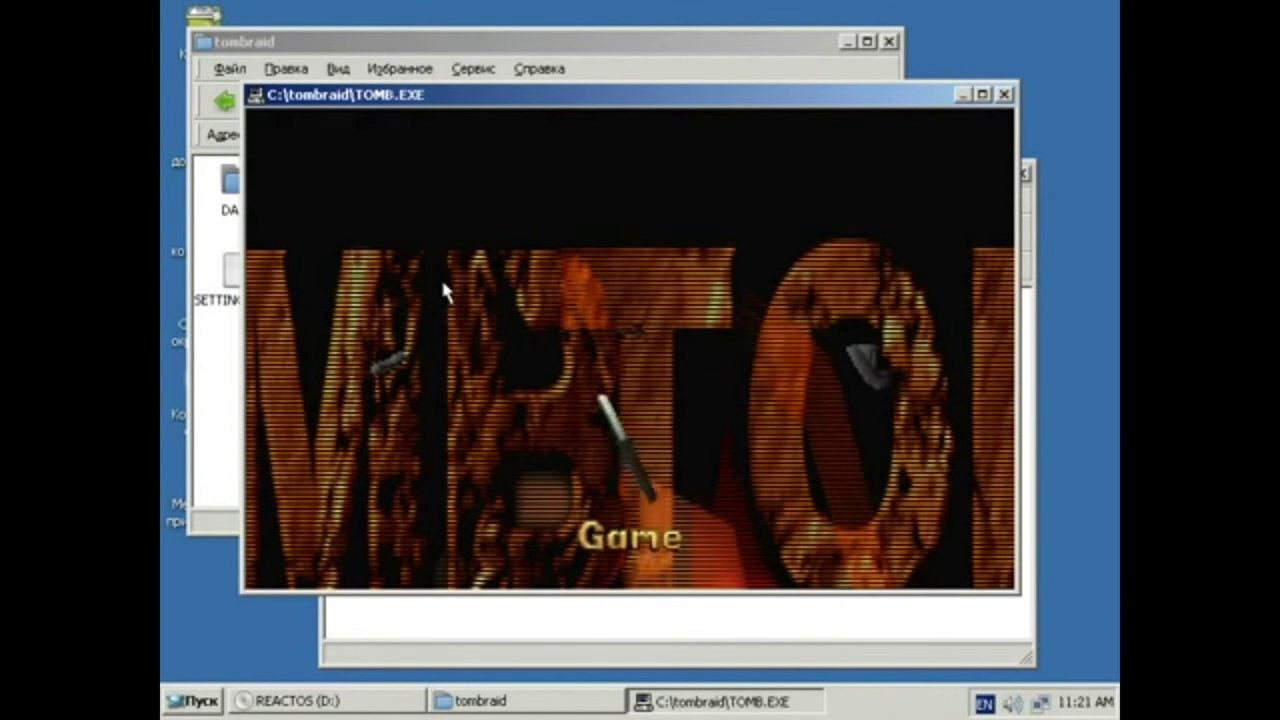
Browse the Tomb Raider main menu entries, including Controls, and start a New Game from the passport
key("Right")
key("Right")
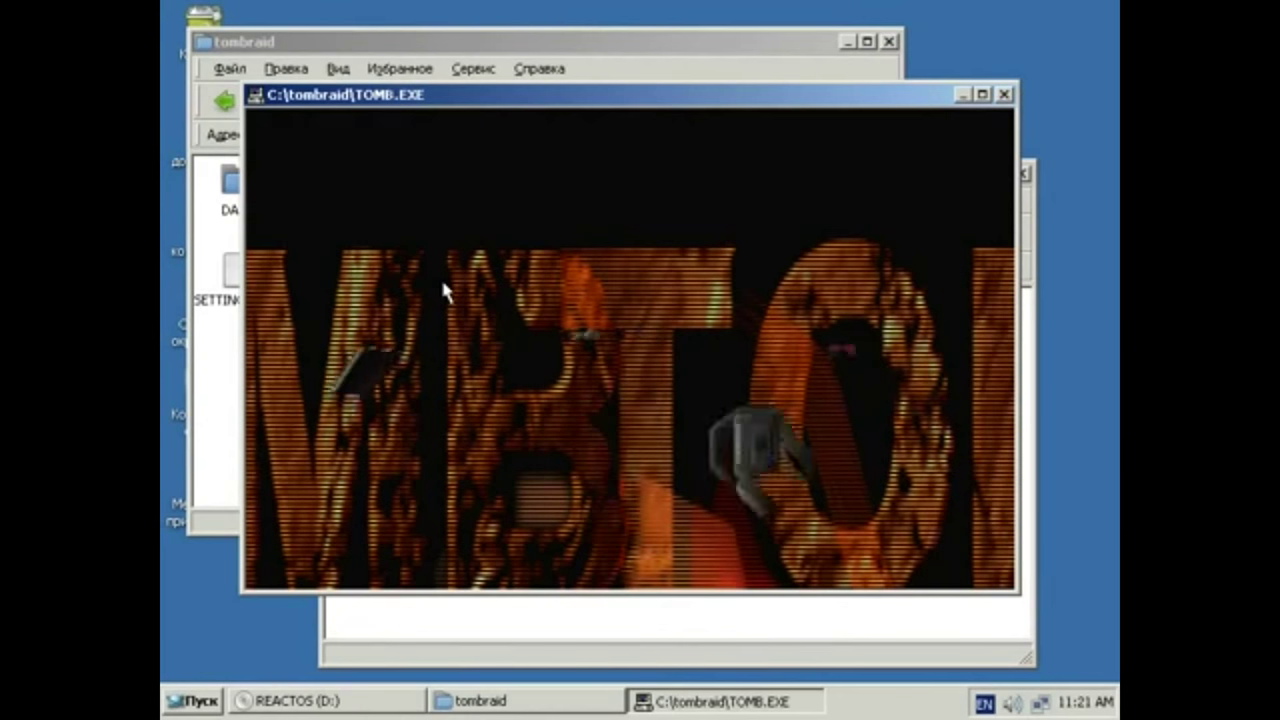
key("Right")
key("Right")
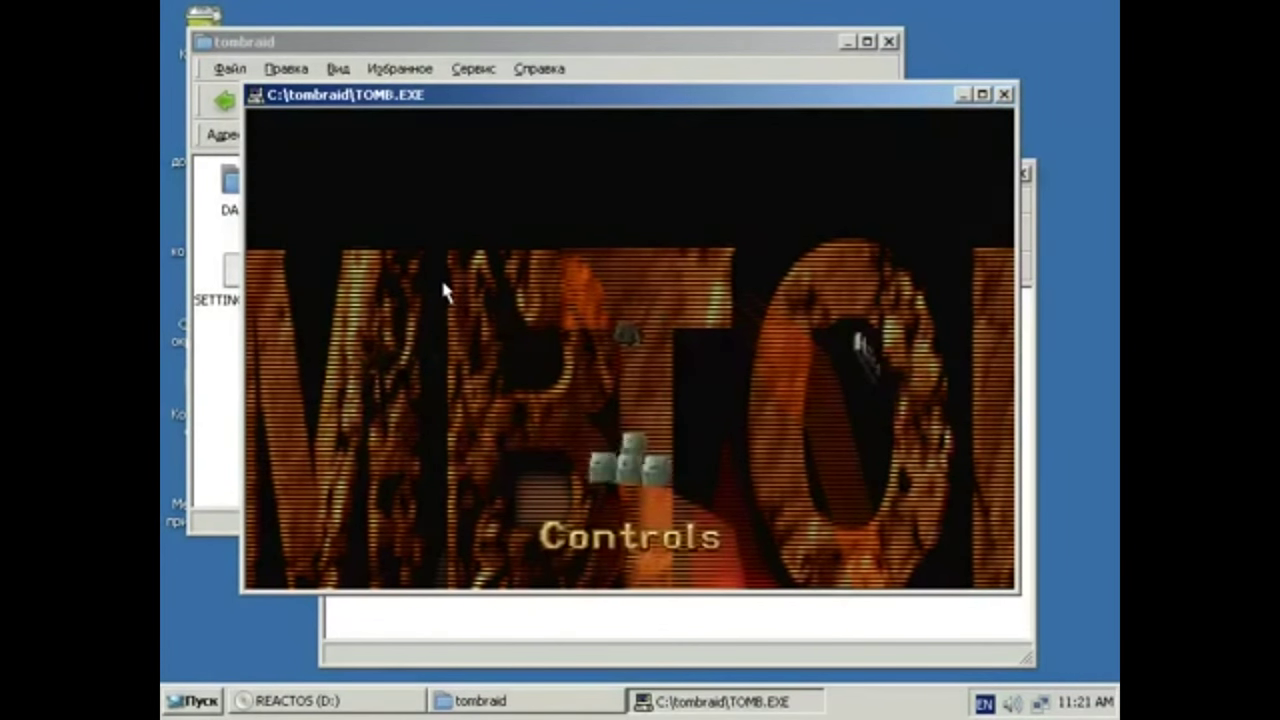
key("Return")
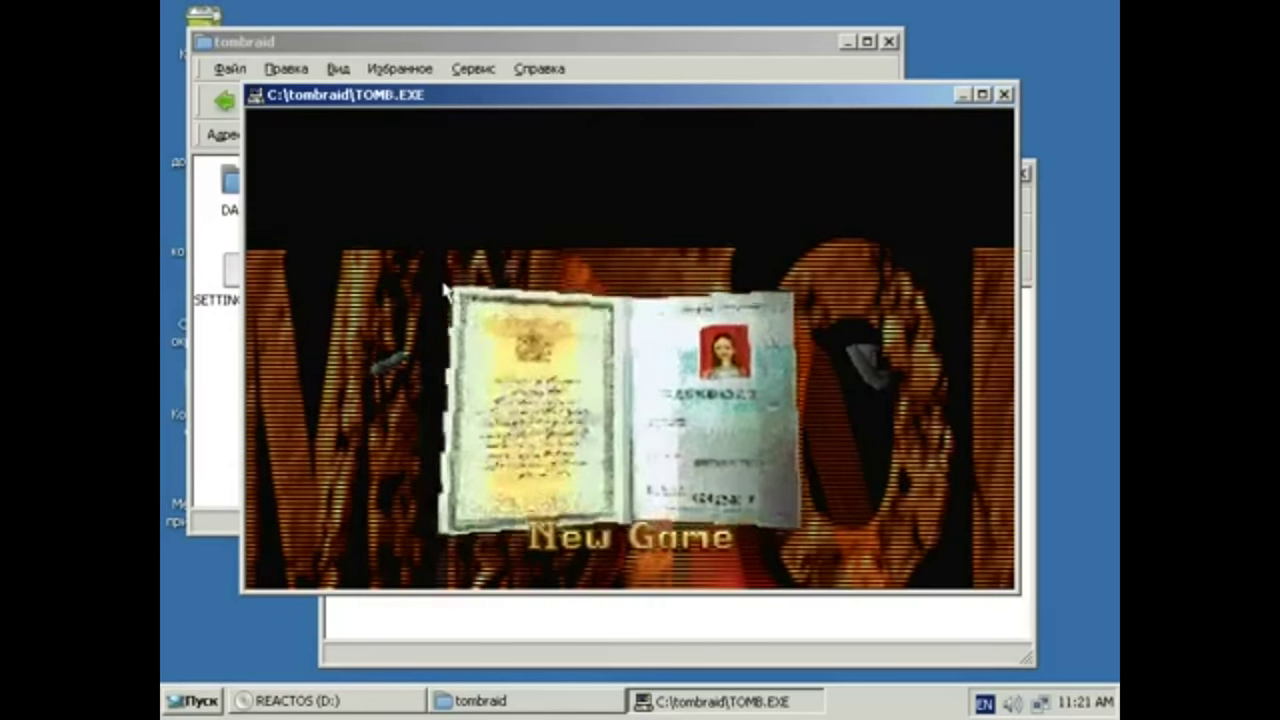
key("Return")
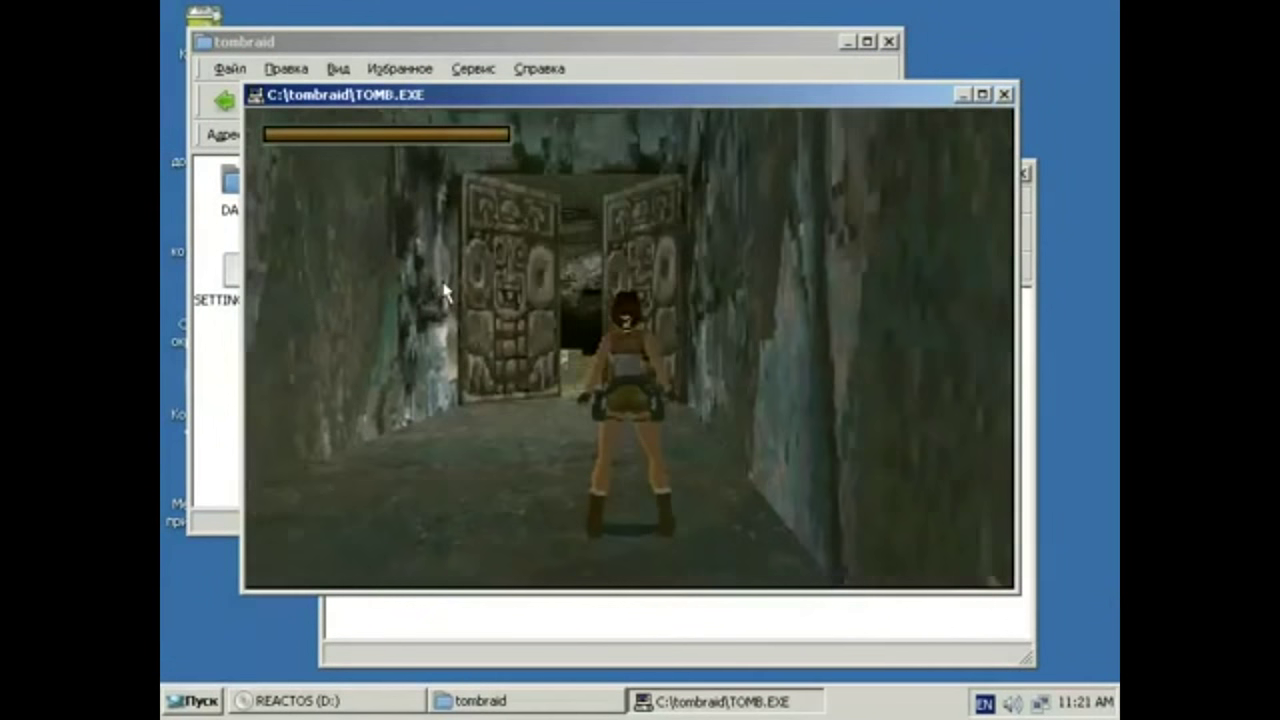
Run Lara down the stone corridor and through the open carved doors into the cavern
key("Up")
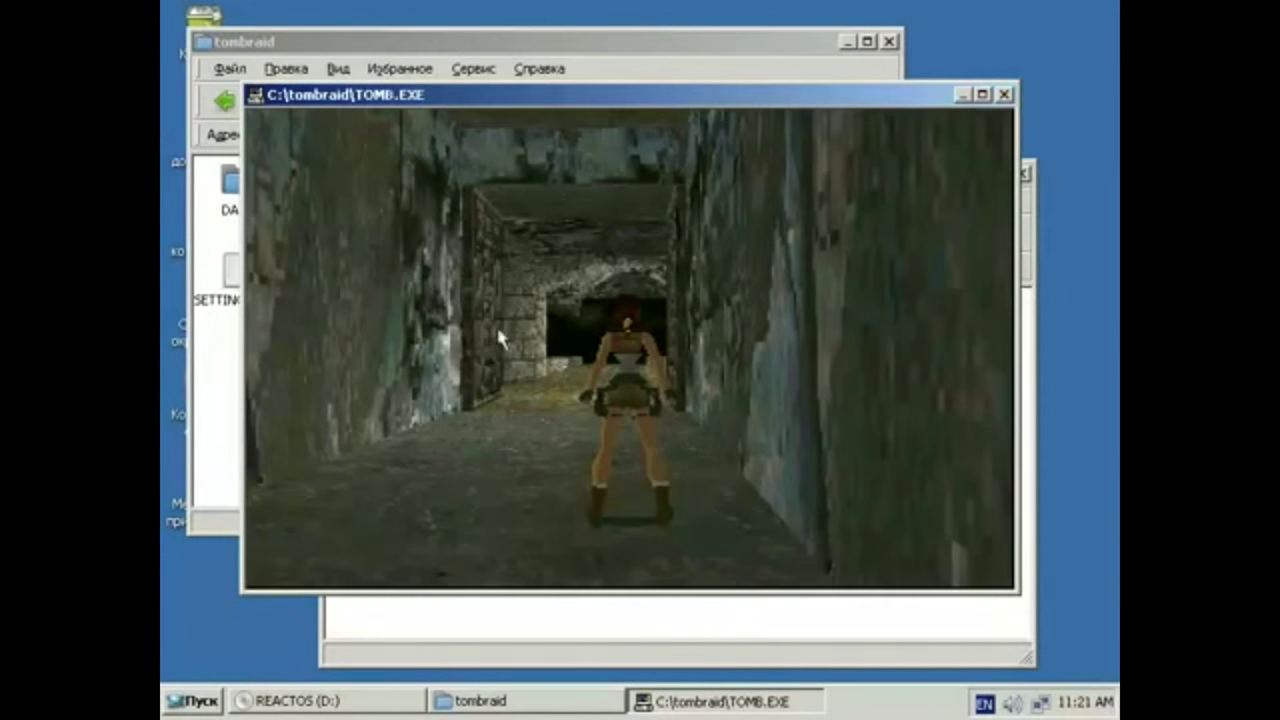
key("Up")
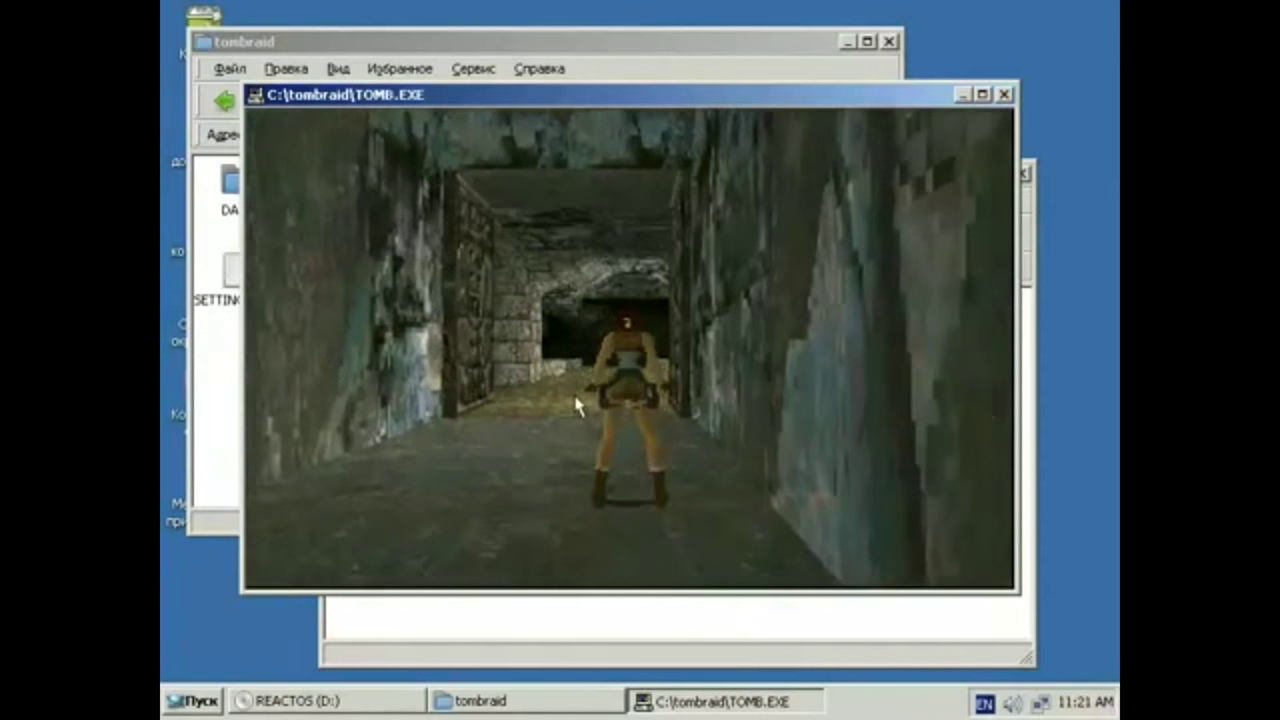
key("Up")
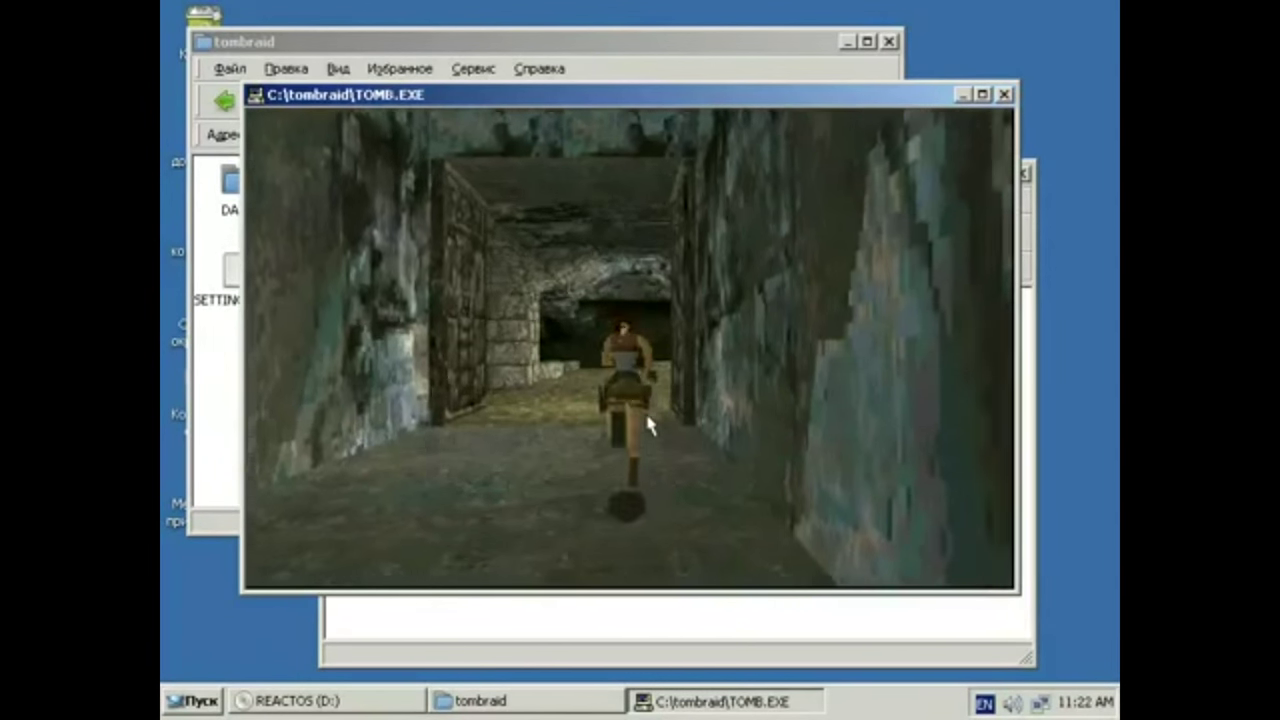
key("Up")
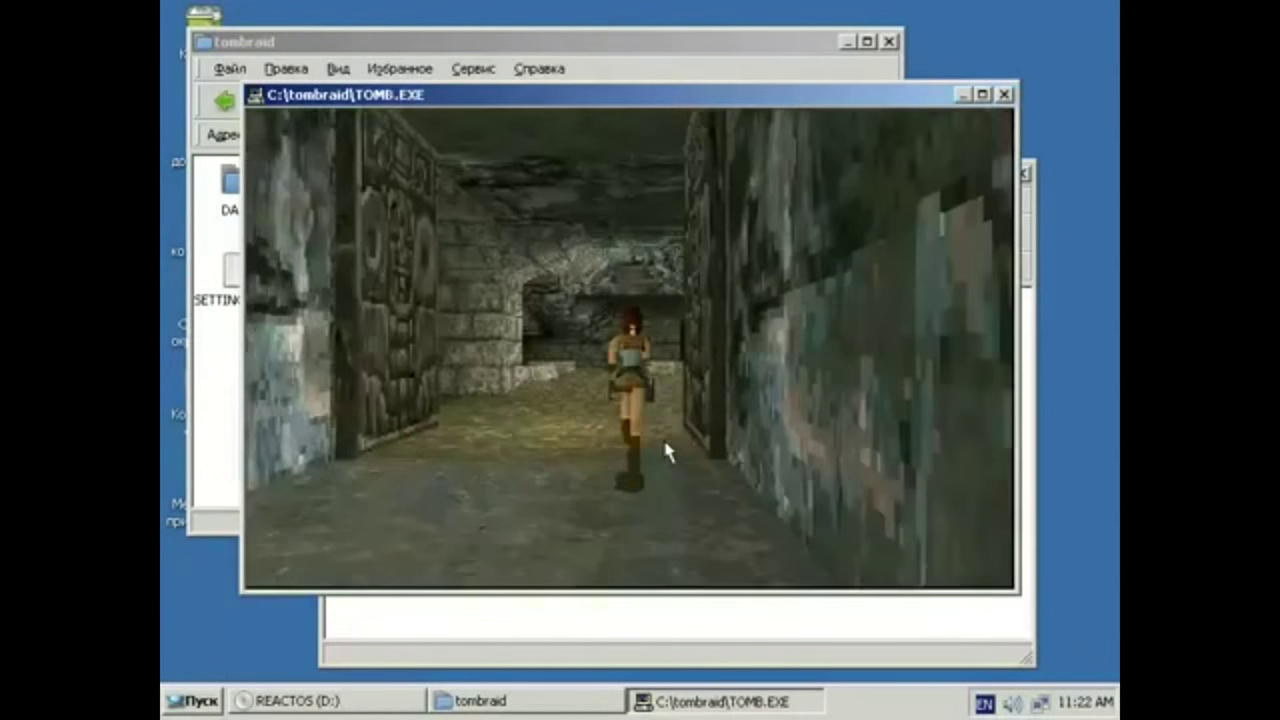
key("Up")
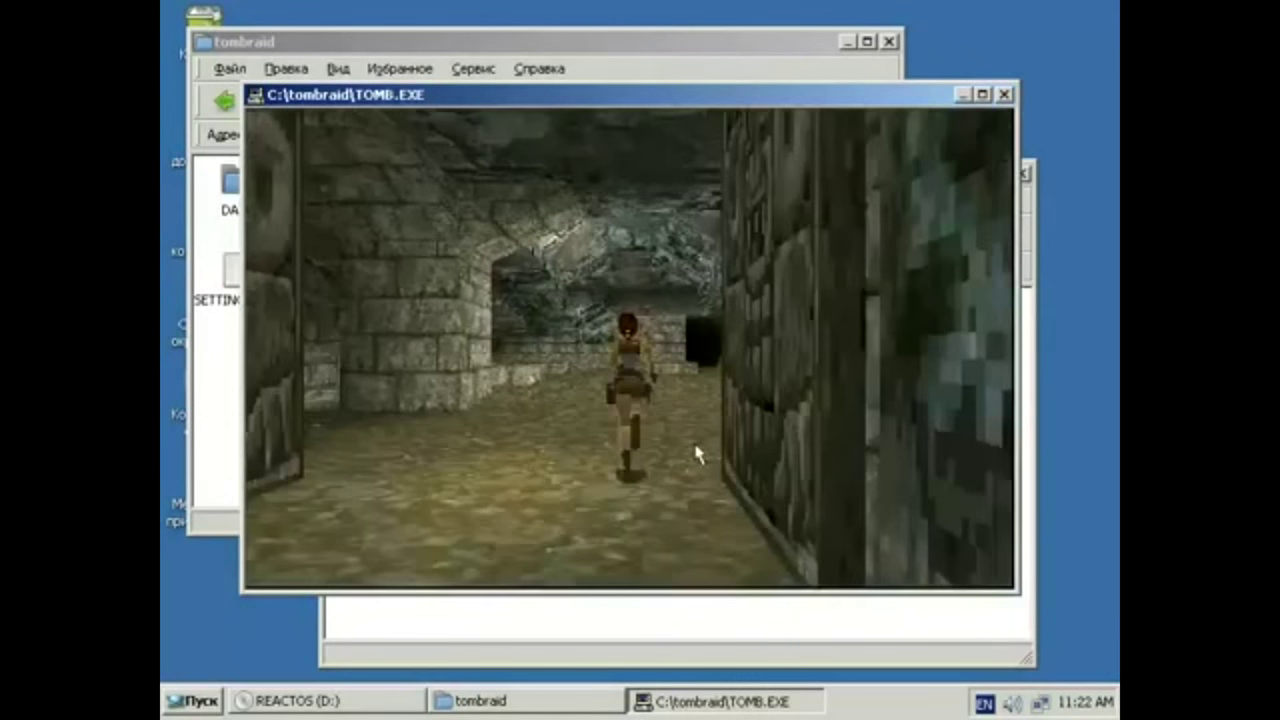
key("Up")
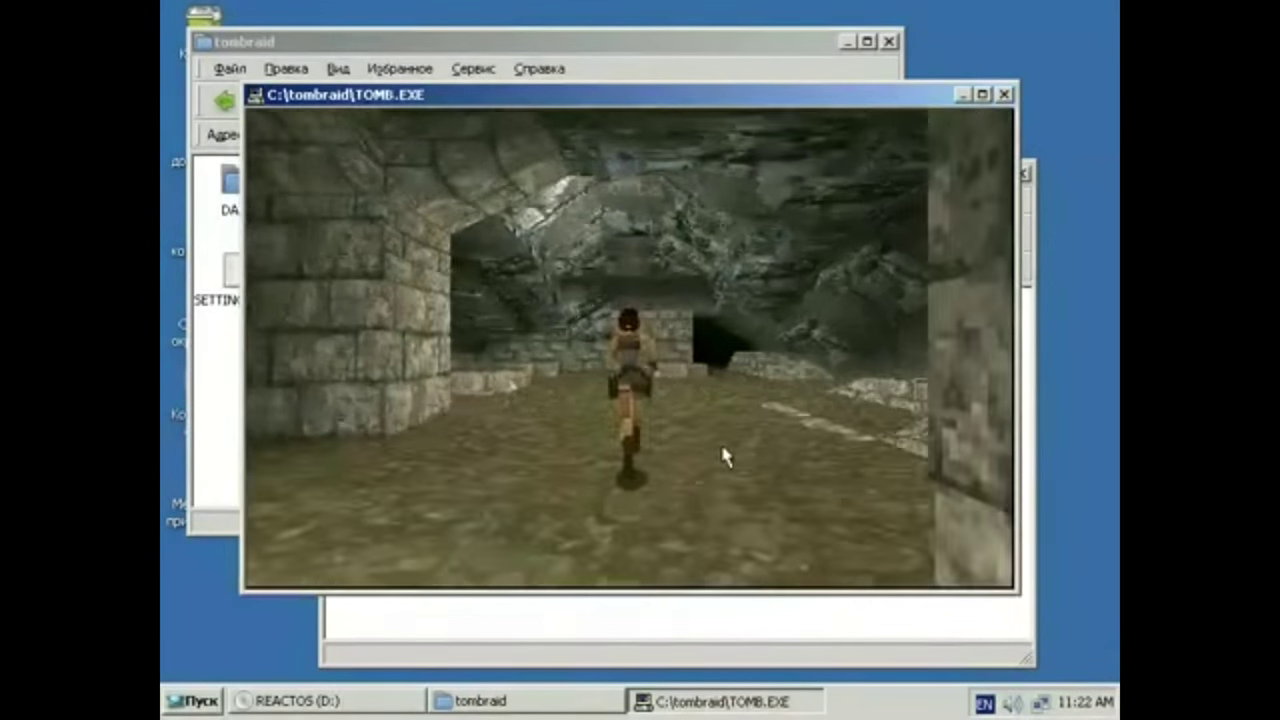
Adjust Lara's heading and move her across the cavern floor toward the dark opening beside the brick wall
key("Right")
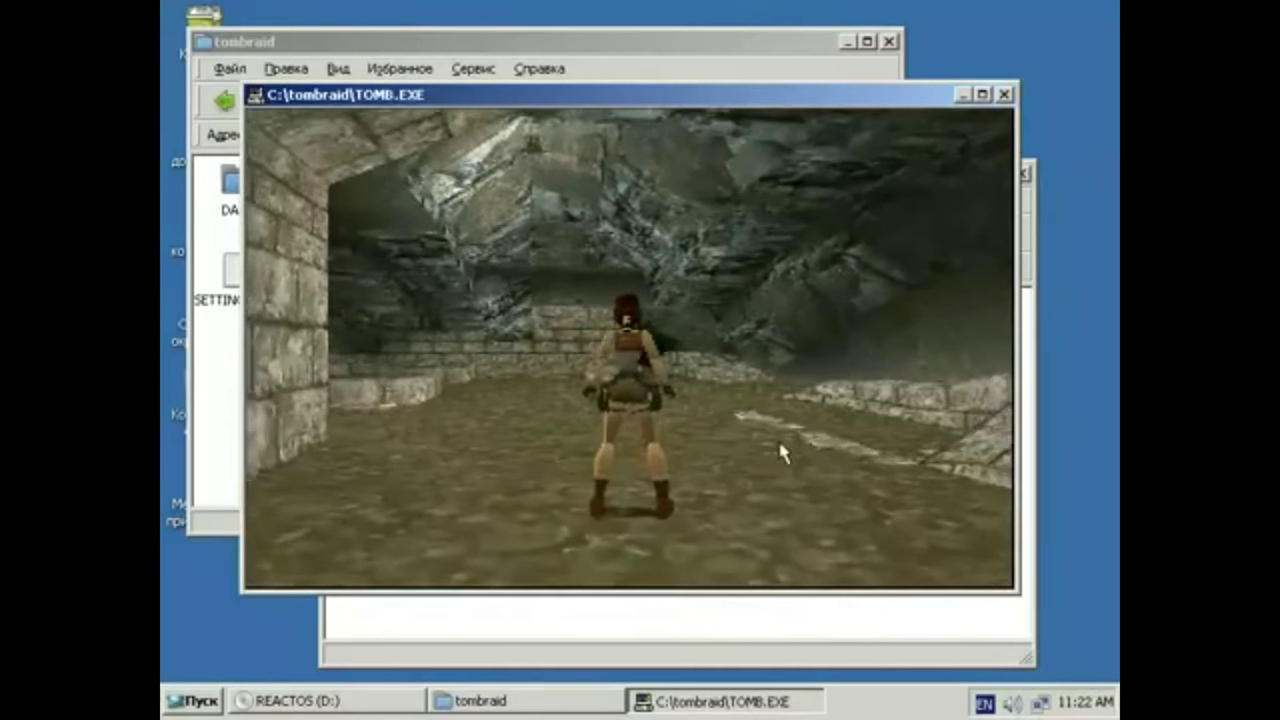
key("Left")
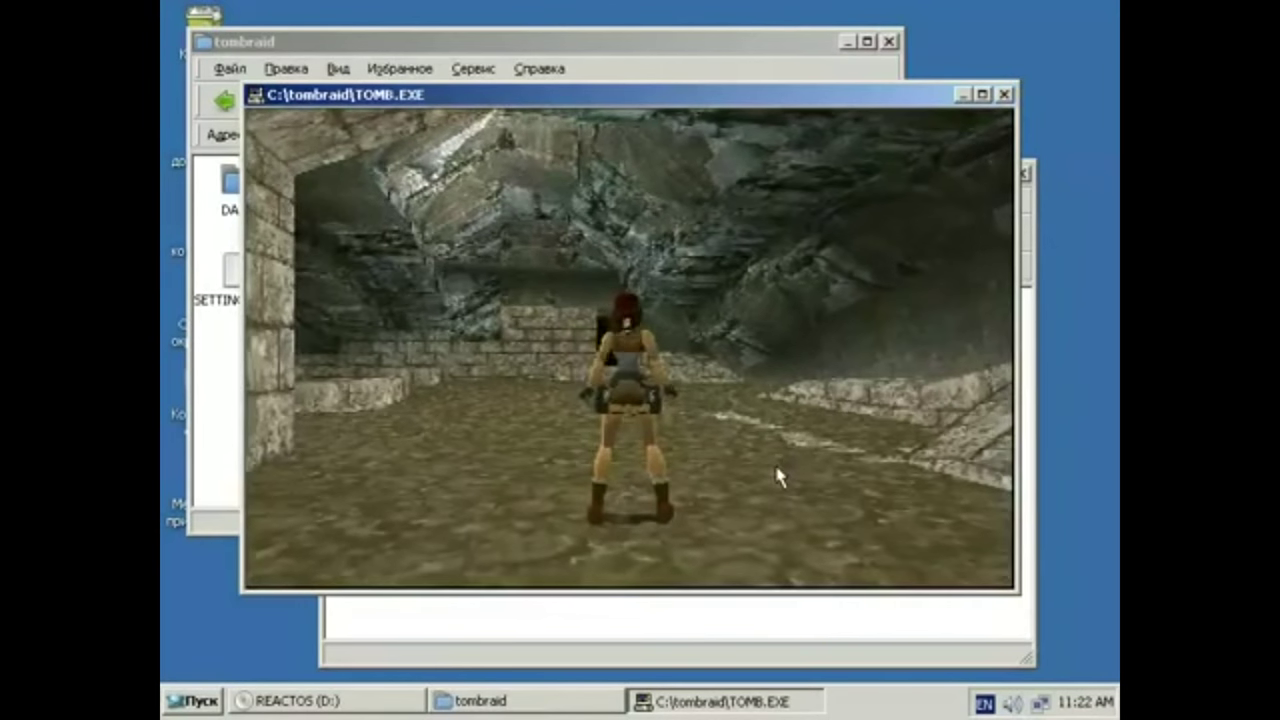
key("Up")
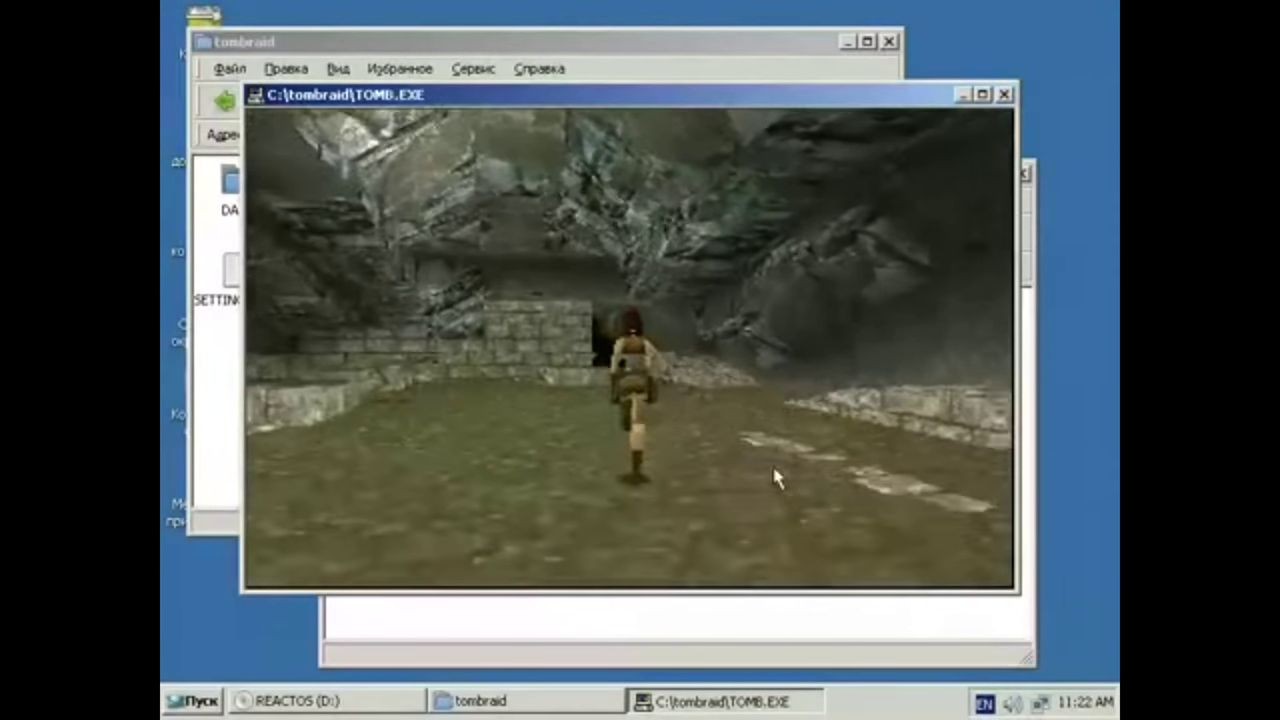
key("alt")
key("space")
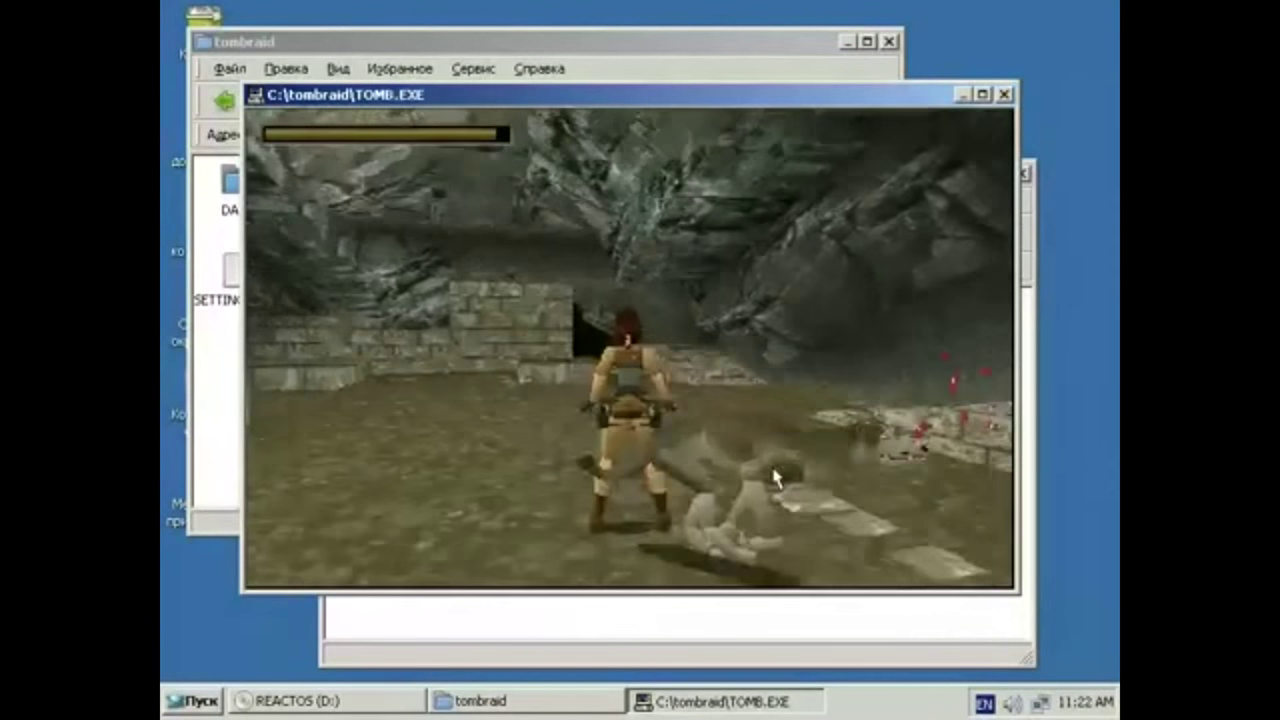
Run and jump Lara past the attacking wolves onto the stone blocks near the brick wall
key("Up")
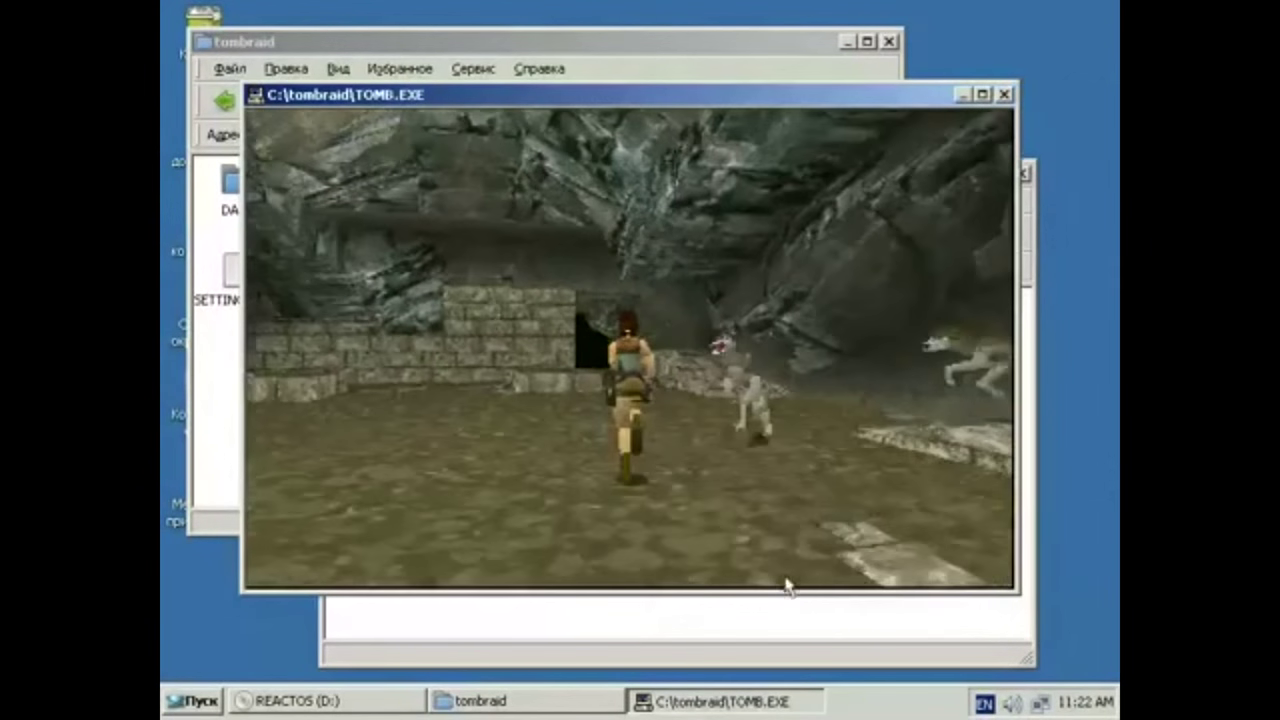
key("alt")
key("ctrl")
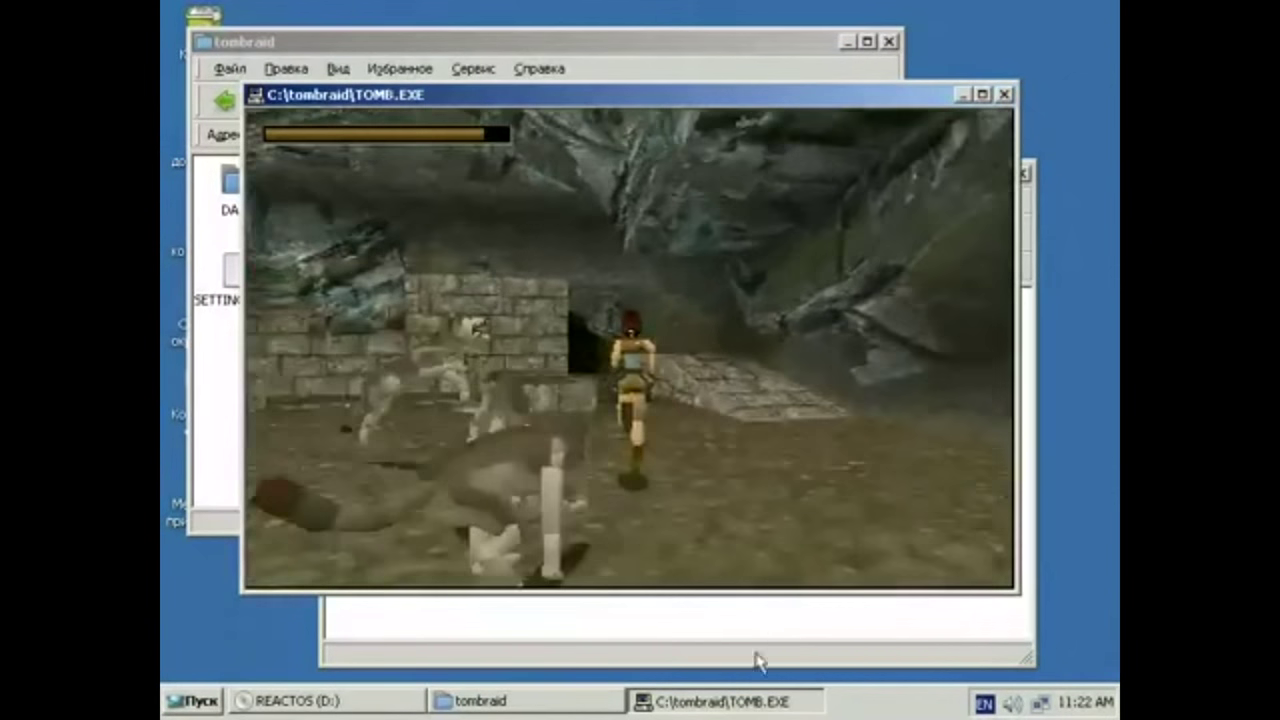
key("alt")
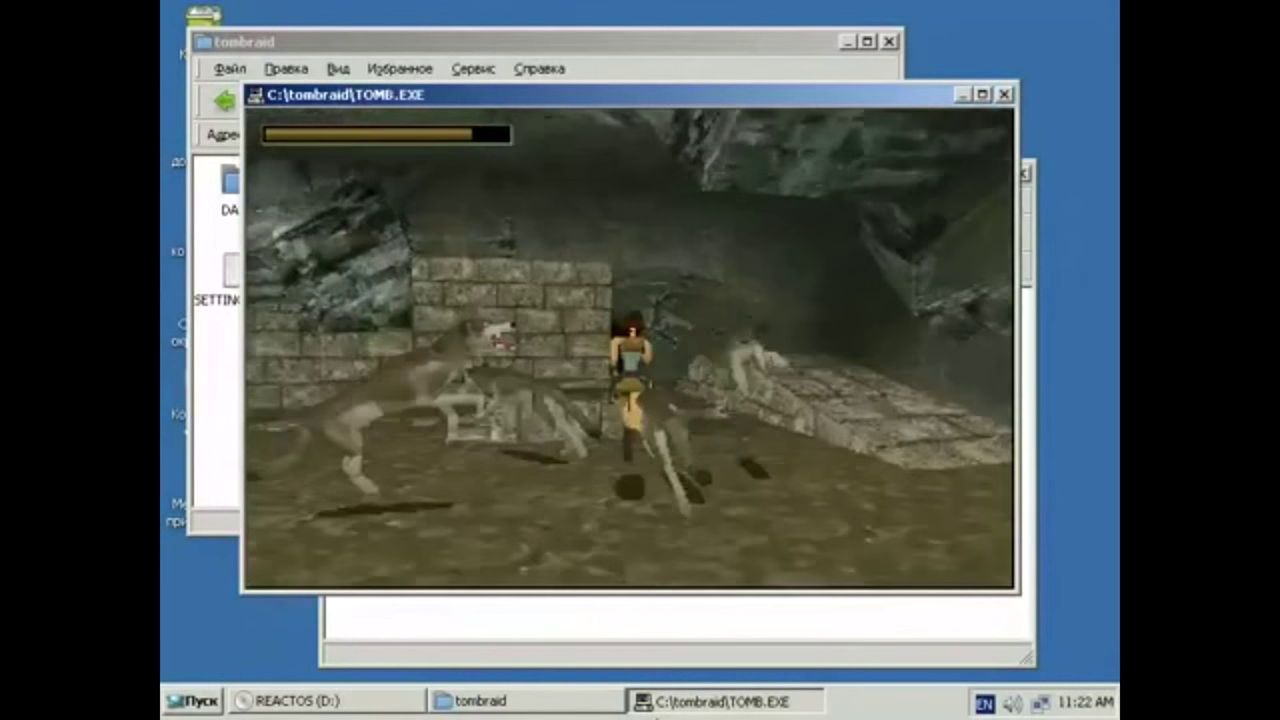
key("Up")
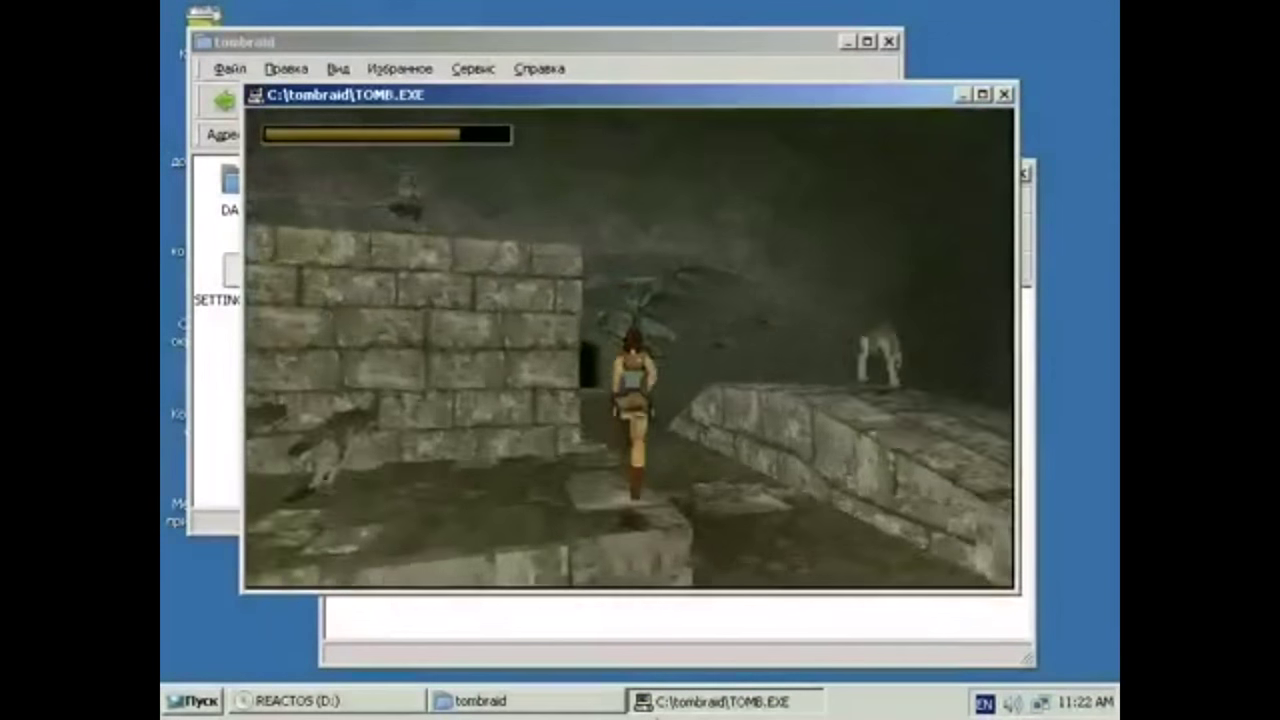
Run Lara past the brick wall and along the carved stone wall toward the passage with hanging vines
key("Up")
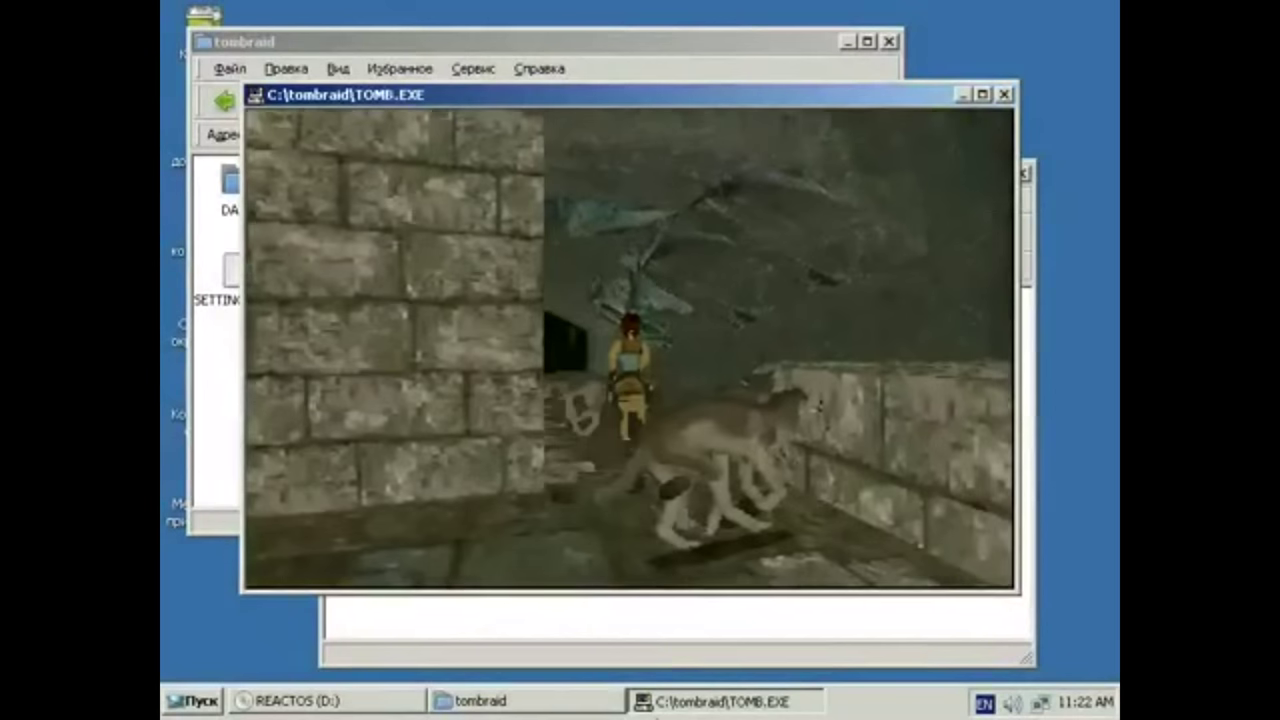
key("Up")
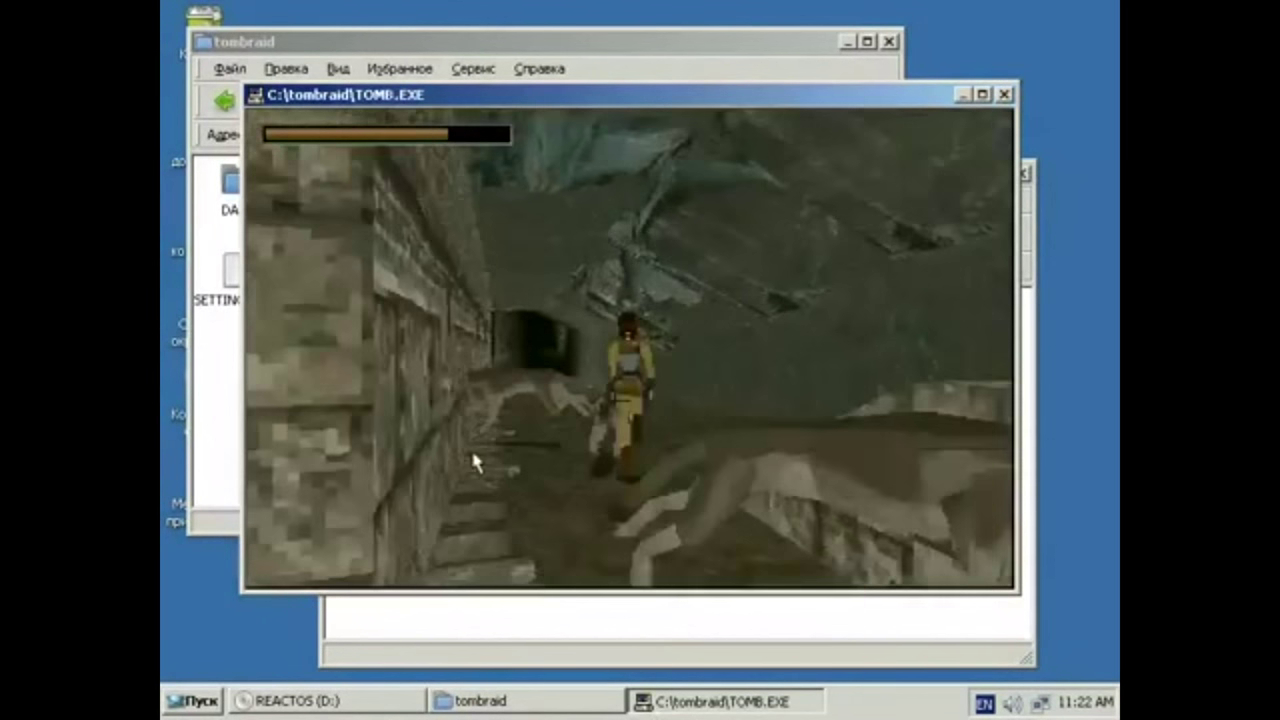
key("Up")
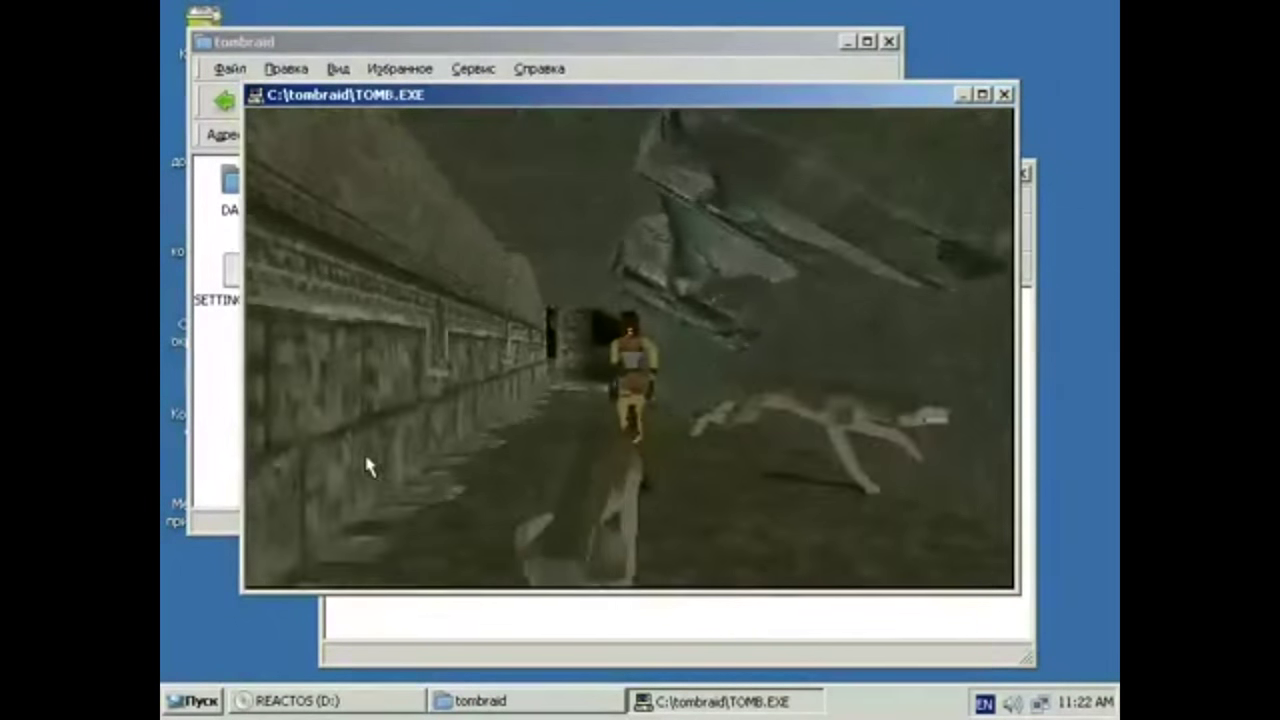
key("Up")
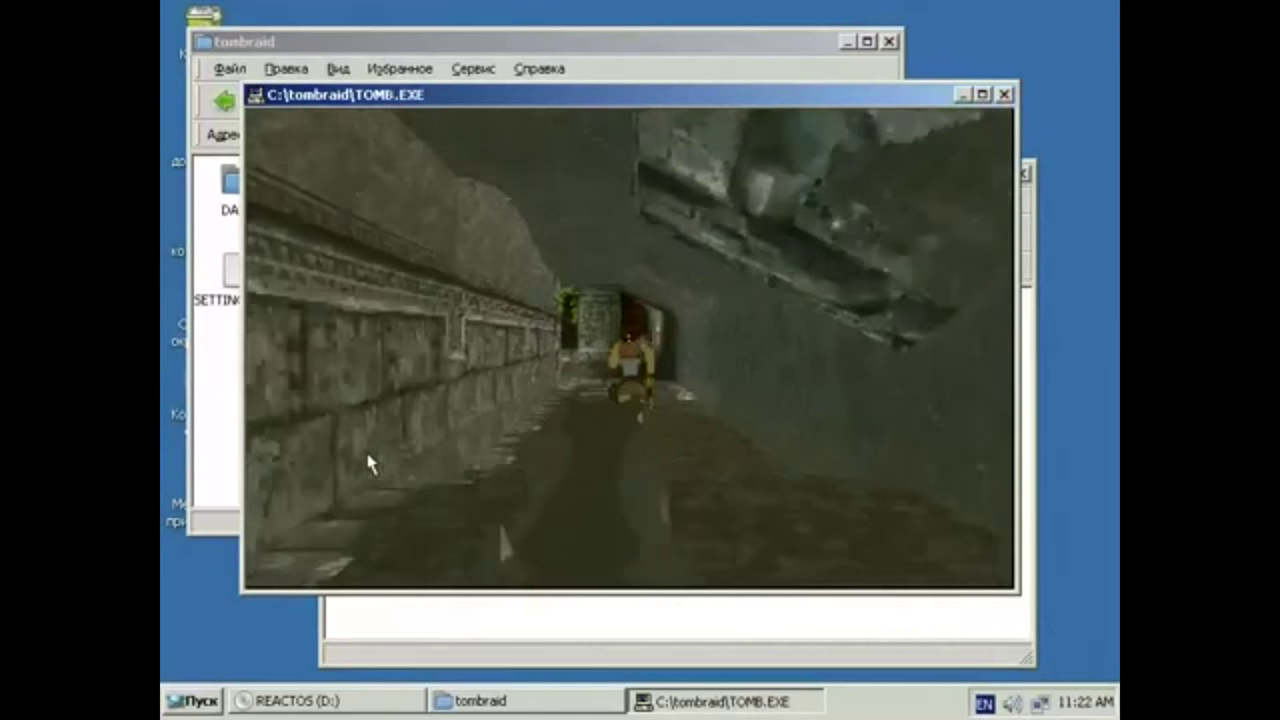
key("Up")
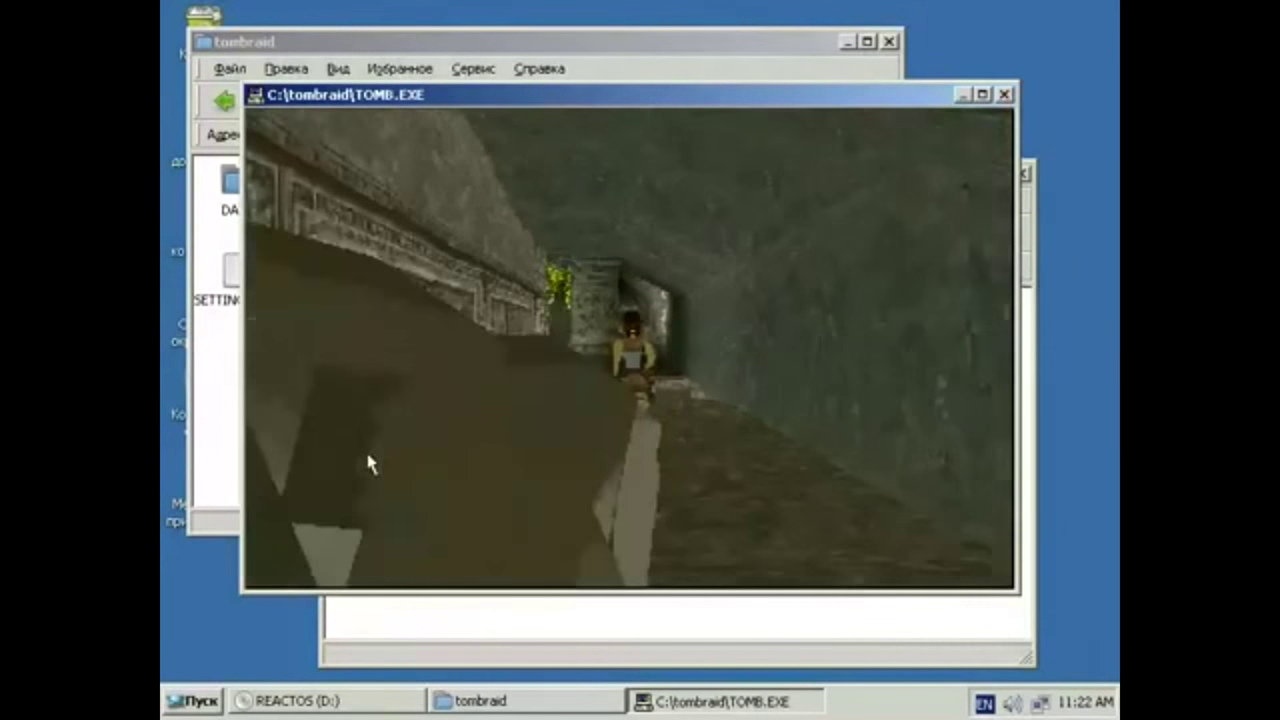
key("Up")
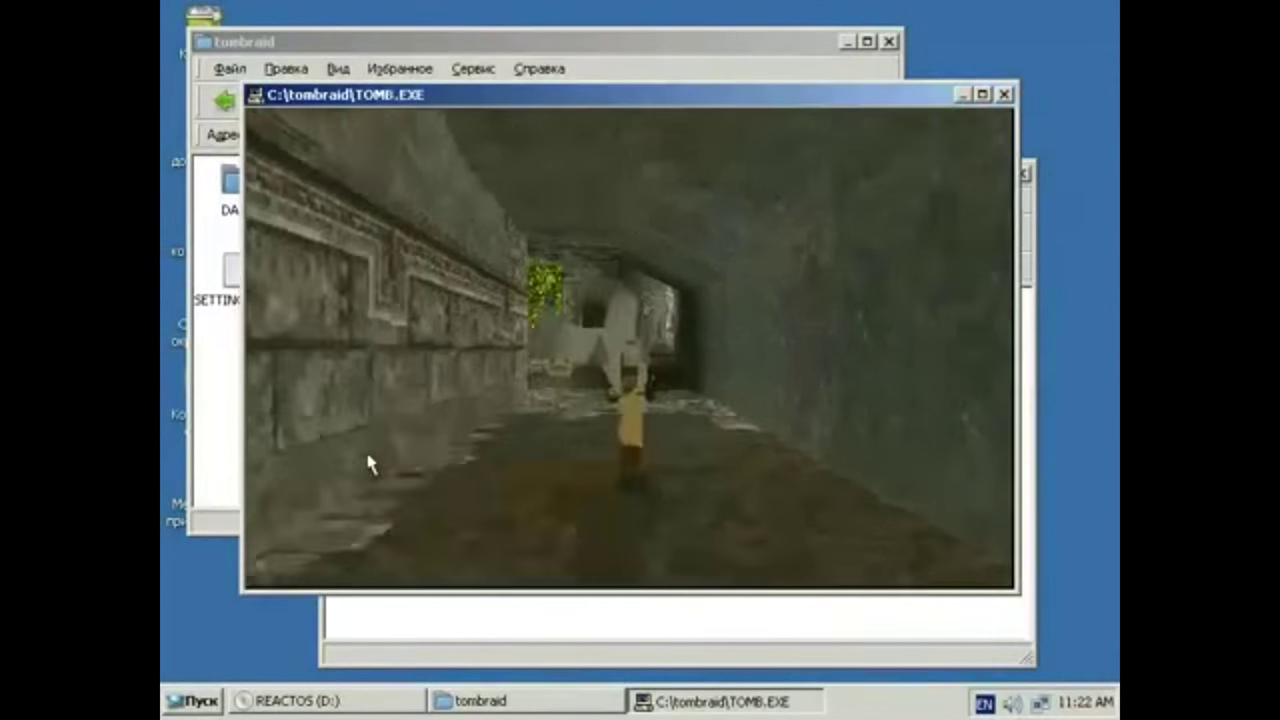
key("Up")
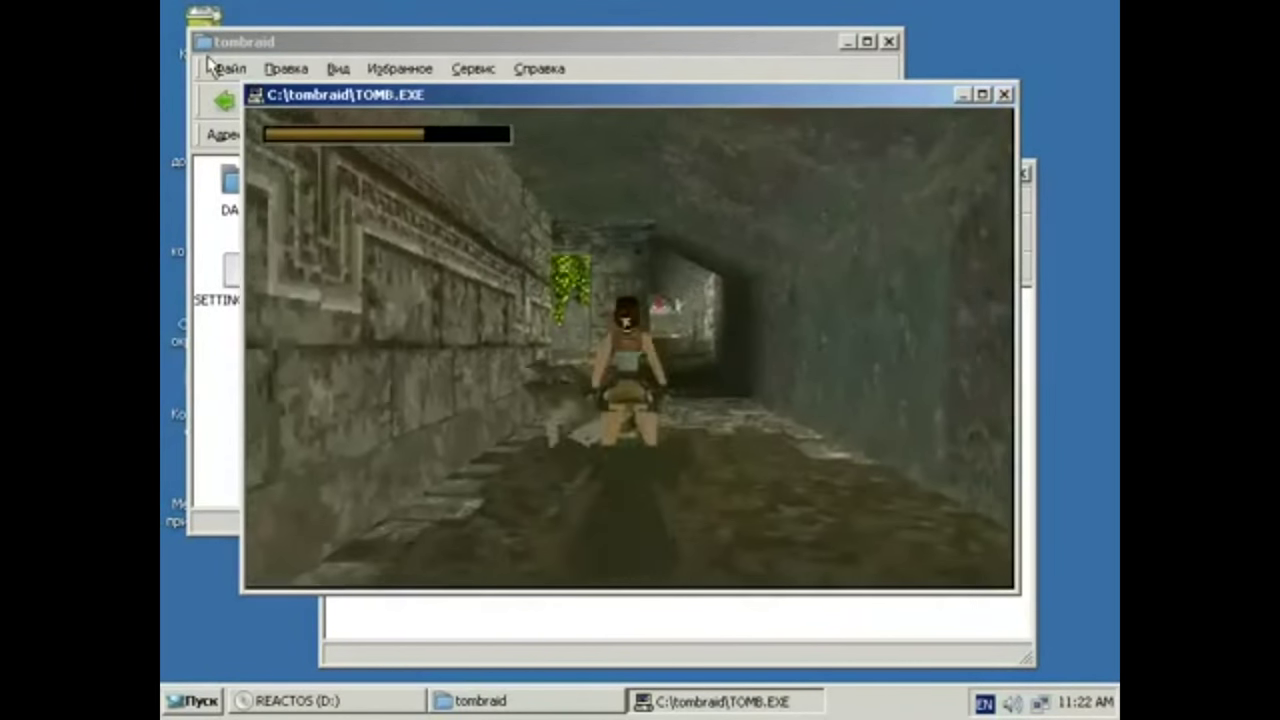
Advance Lara onto the paved floor and steer her around the end of the carved wall among the wolves
key("Up")
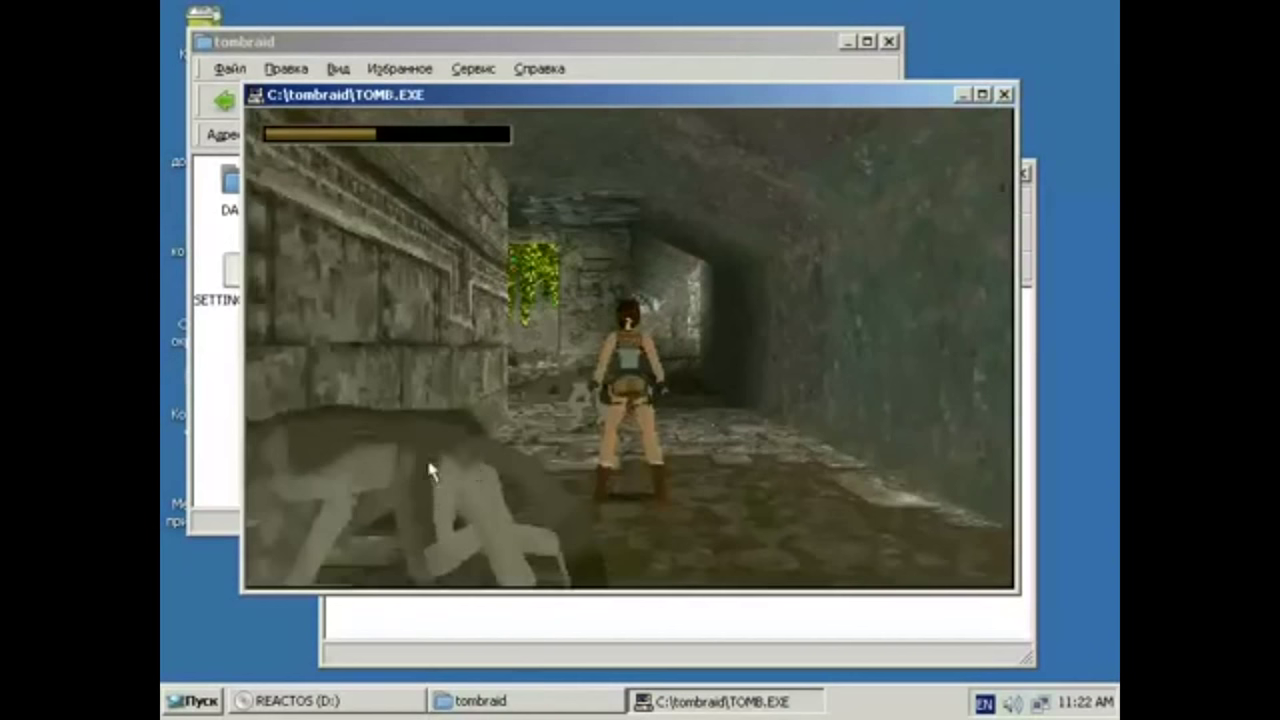
key("Up")
key("Up")
key("Left")
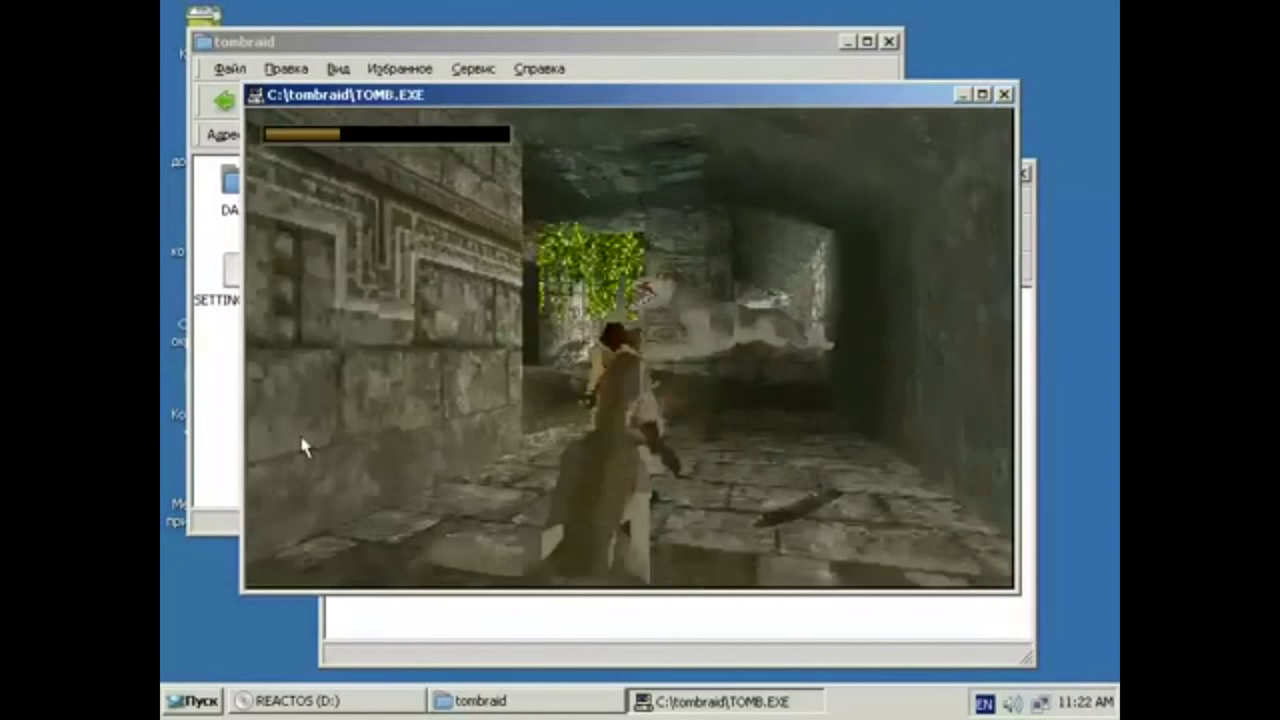
key("Up")
key("Left")
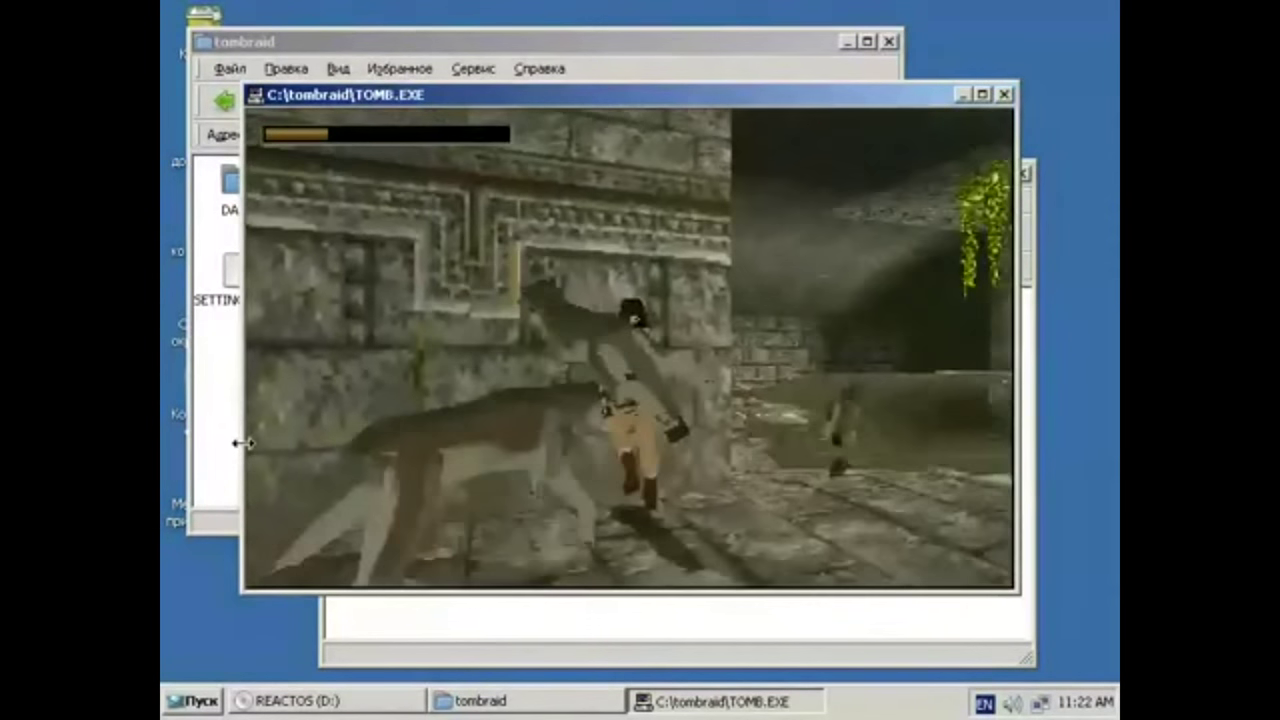
key("Right")
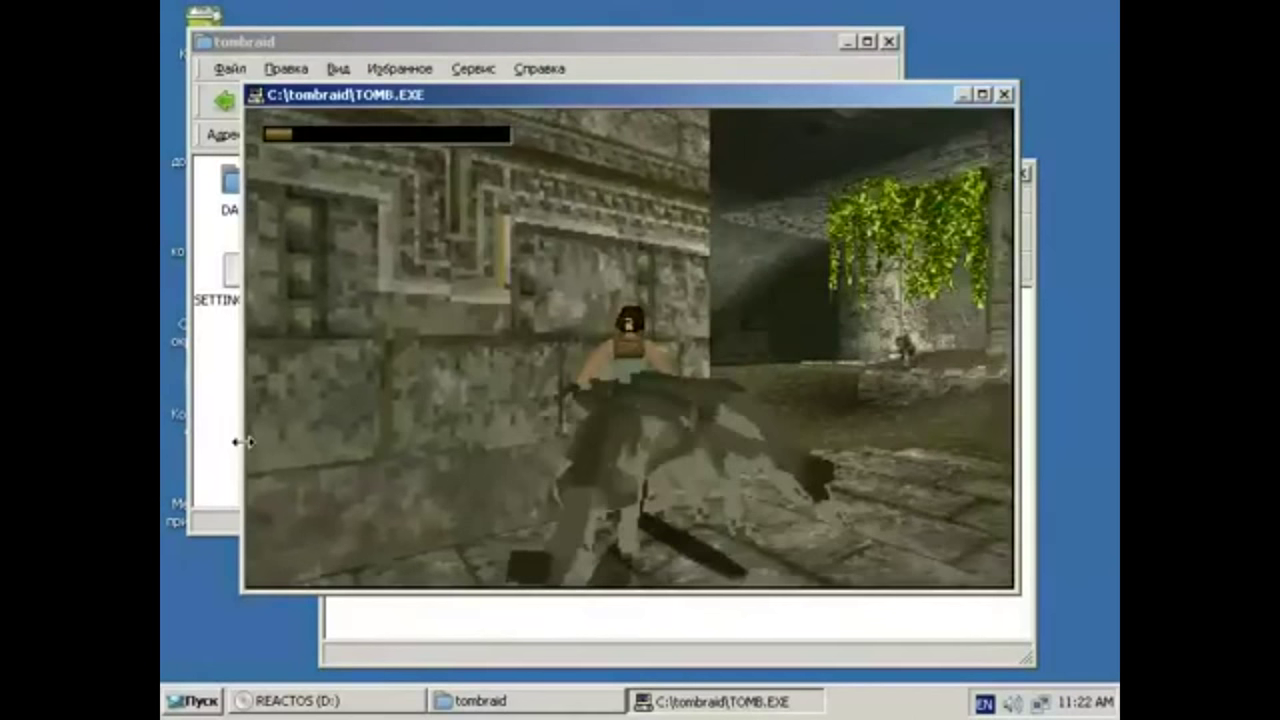
Turn Lara beside the carved wall and fire her pistols at the attacking wolf
key("Left")
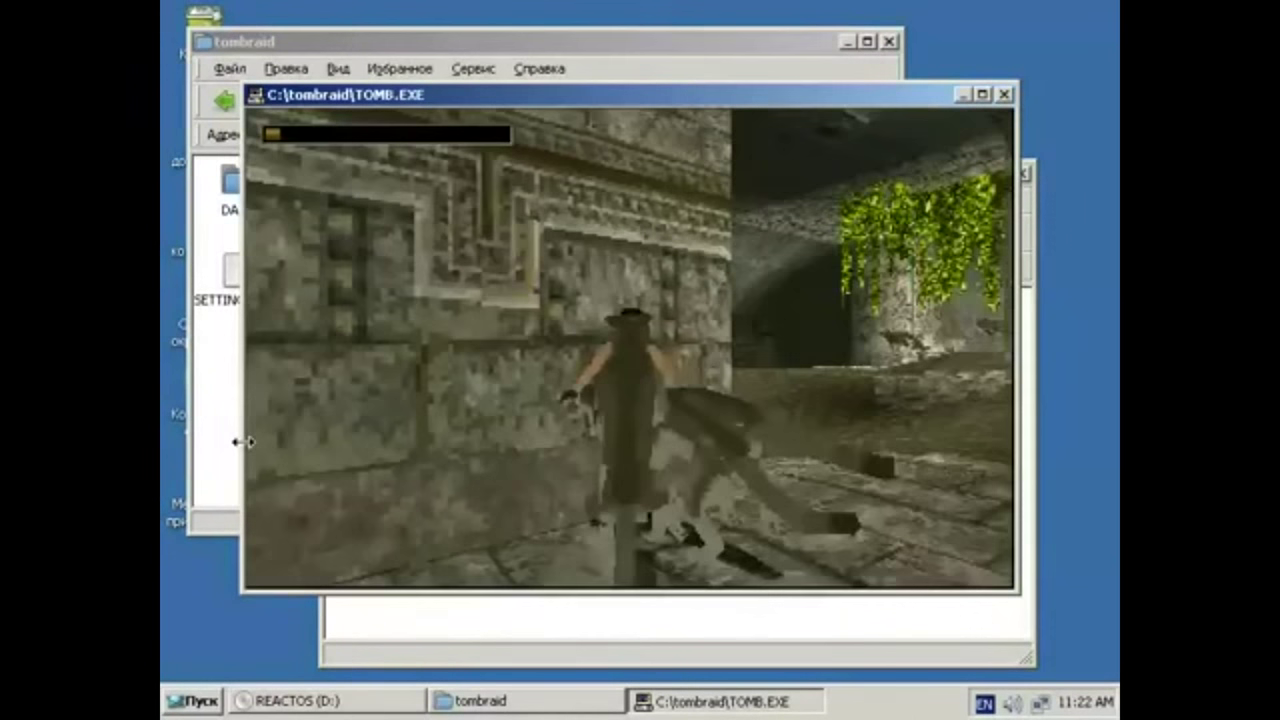
key("ctrl")
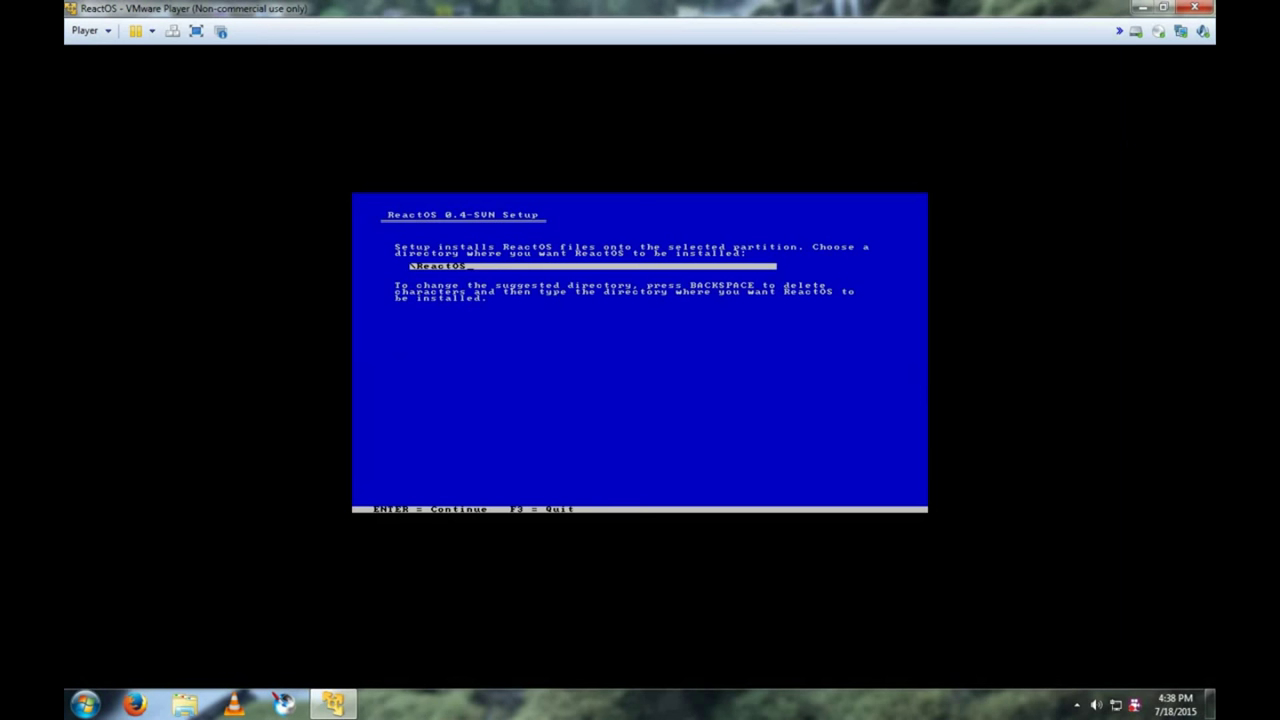
Accept \ReactOS as the installation directory in ReactOS 0.4-SVN Setup
key("Return")
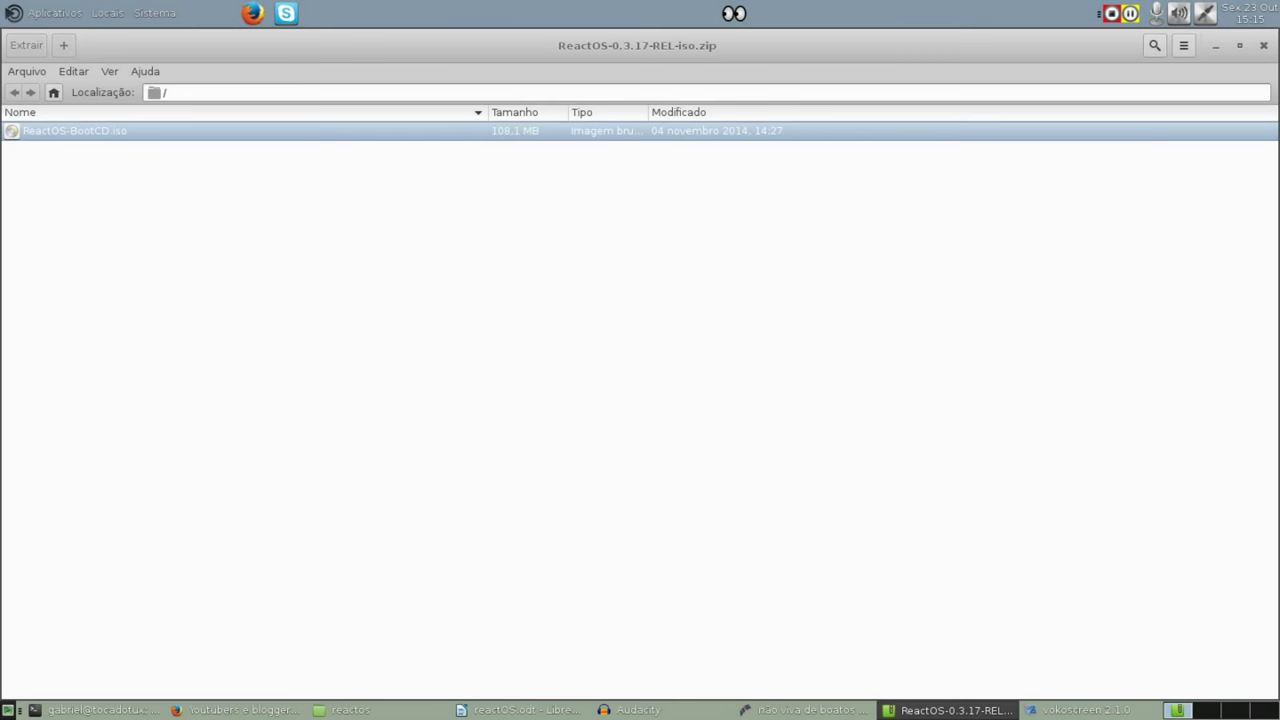
Open ReactOS-BootCD.iso in the archive manager and inspect the ext2.bin, fat.bin and fat32.bin files in its loader folder
key("Return")
double_click(39, 150)
left_click(39, 150)
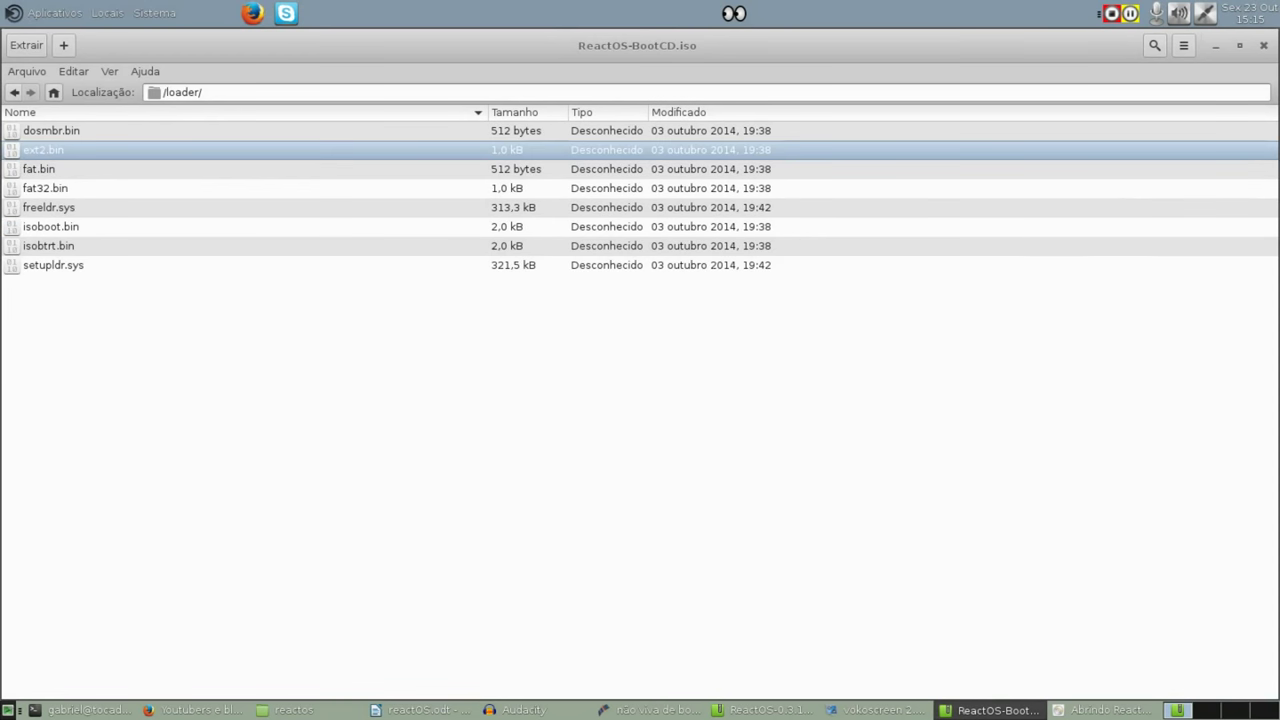
left_click(39, 169)
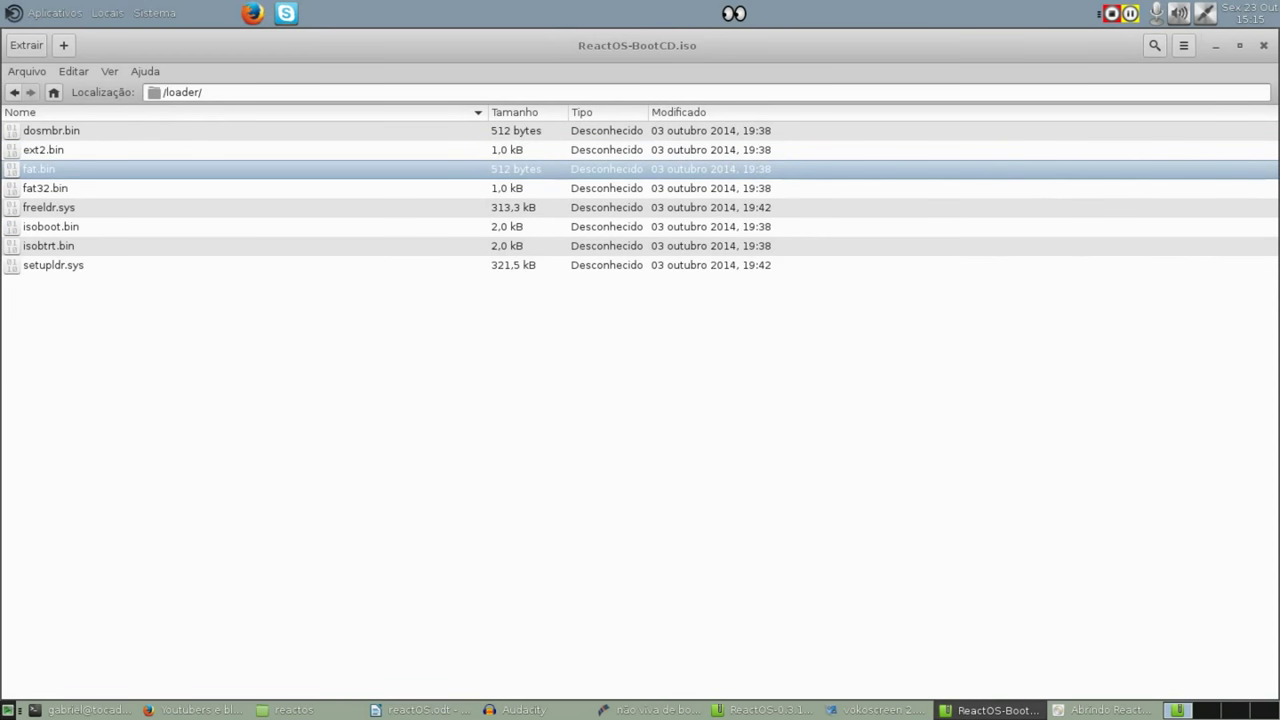
left_click(45, 188)
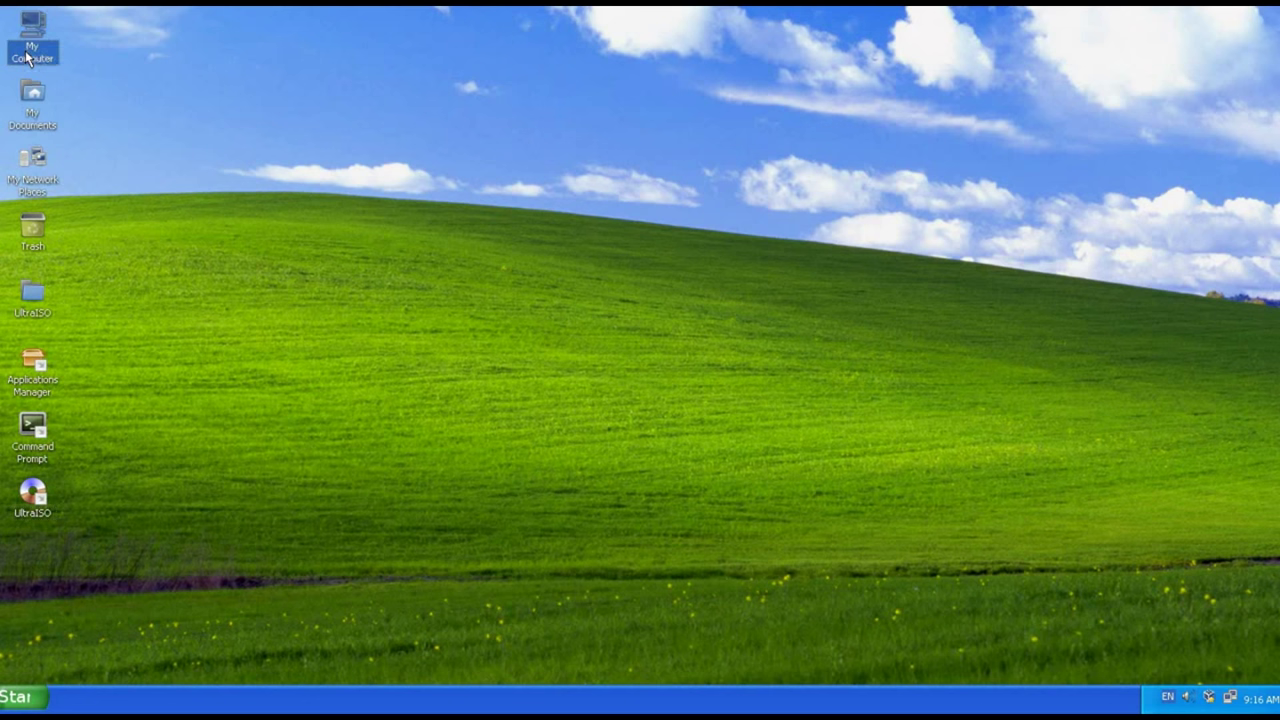
View the ReactOS system properties of My Computer, and close the dialog
right_click(28, 46)
left_click(76, 185)
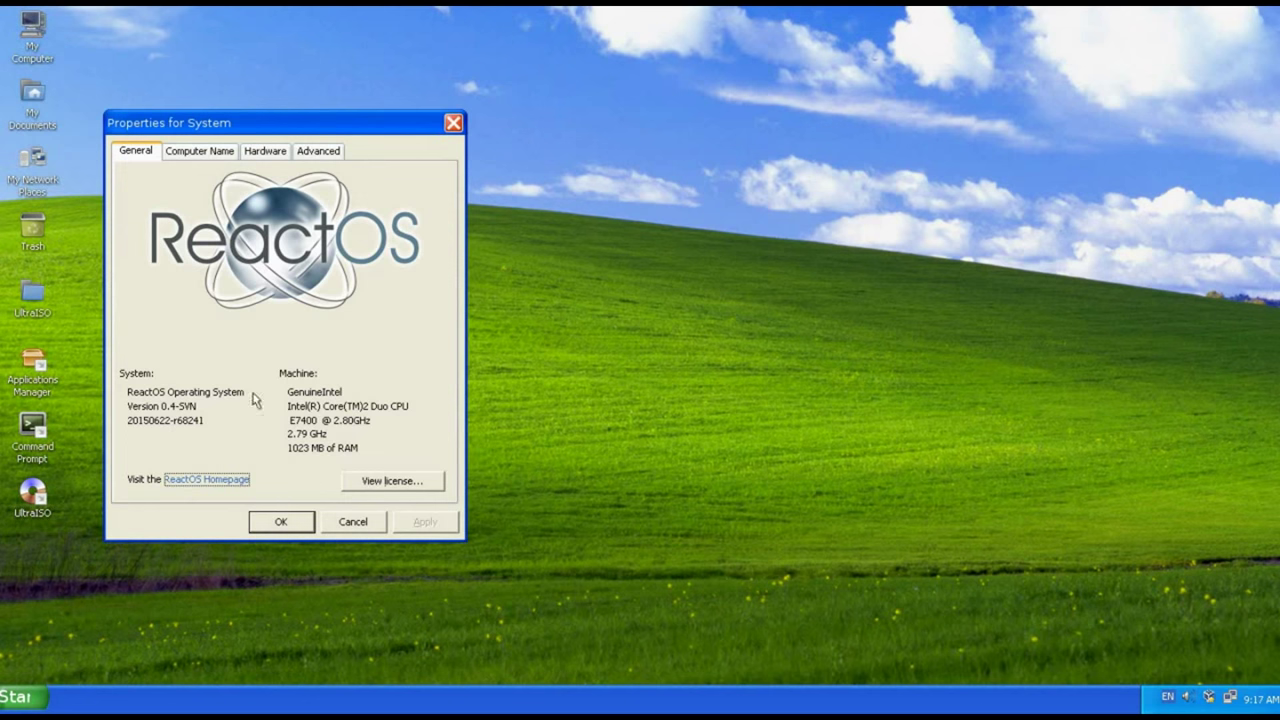
left_click(313, 528)
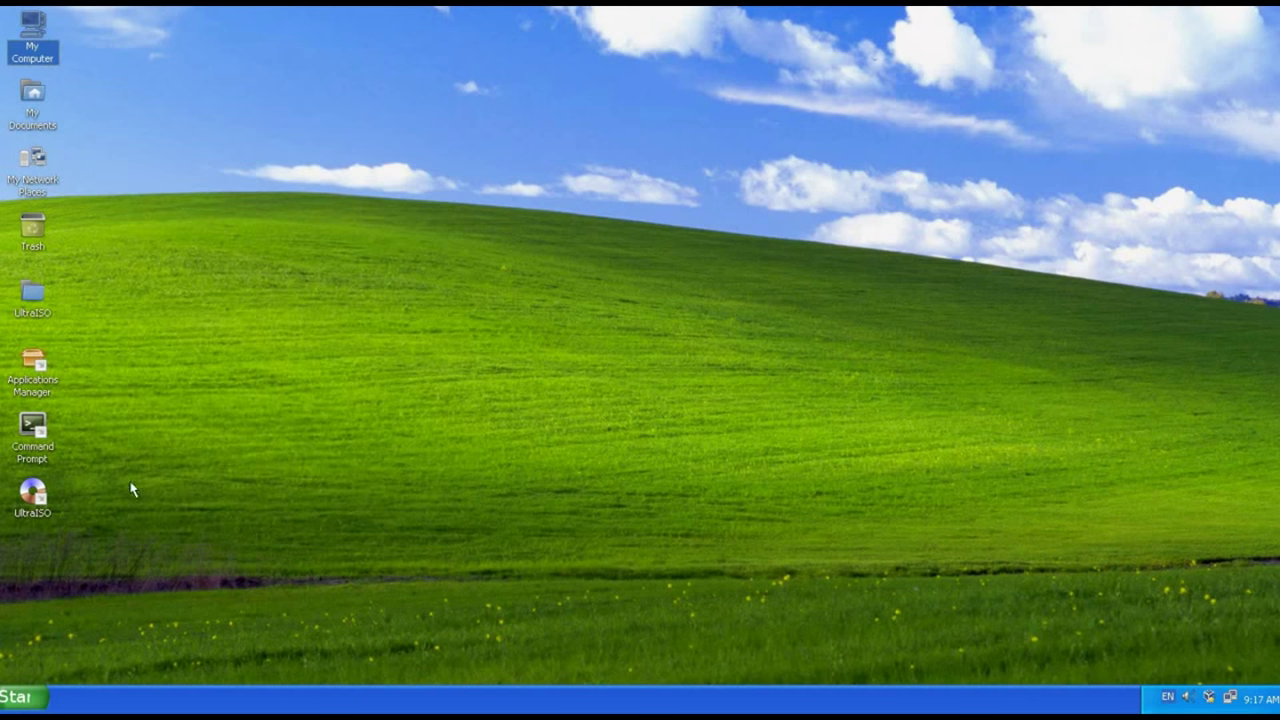
Launch UltraISO from the desktop and continue with the unregistered trial version
left_click(40, 488)
double_click(42, 492)
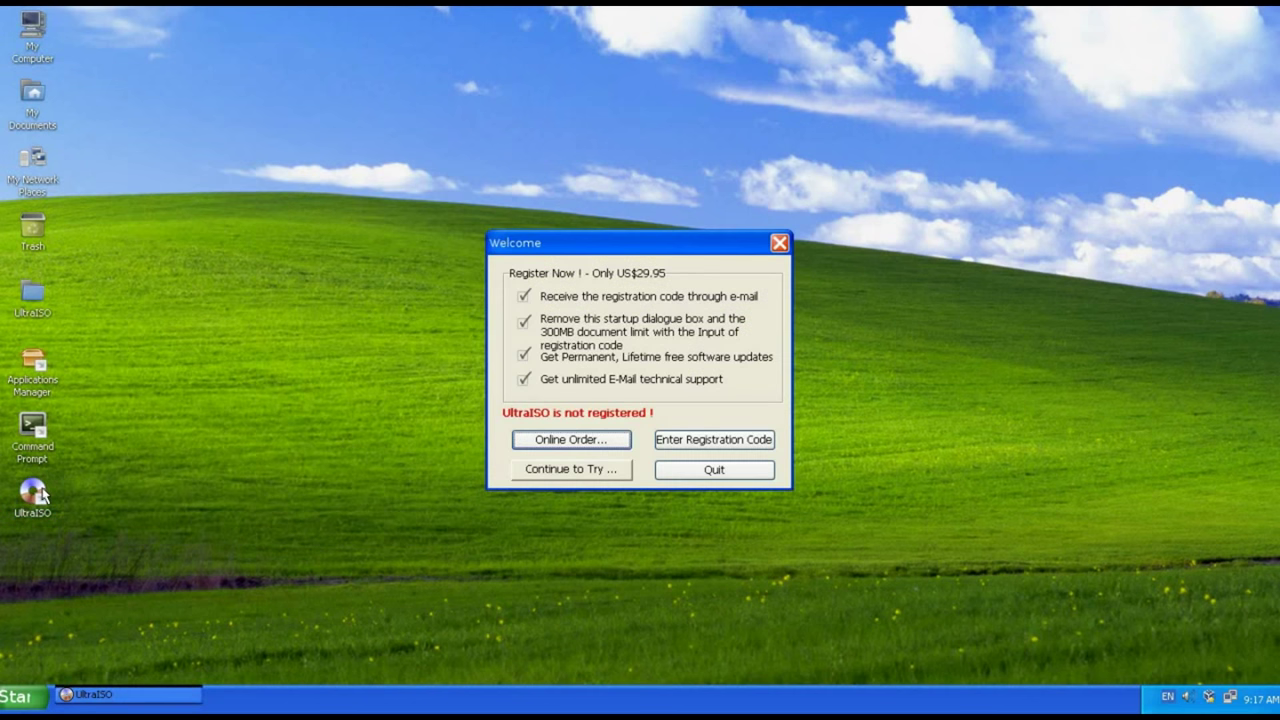
left_click(575, 477)
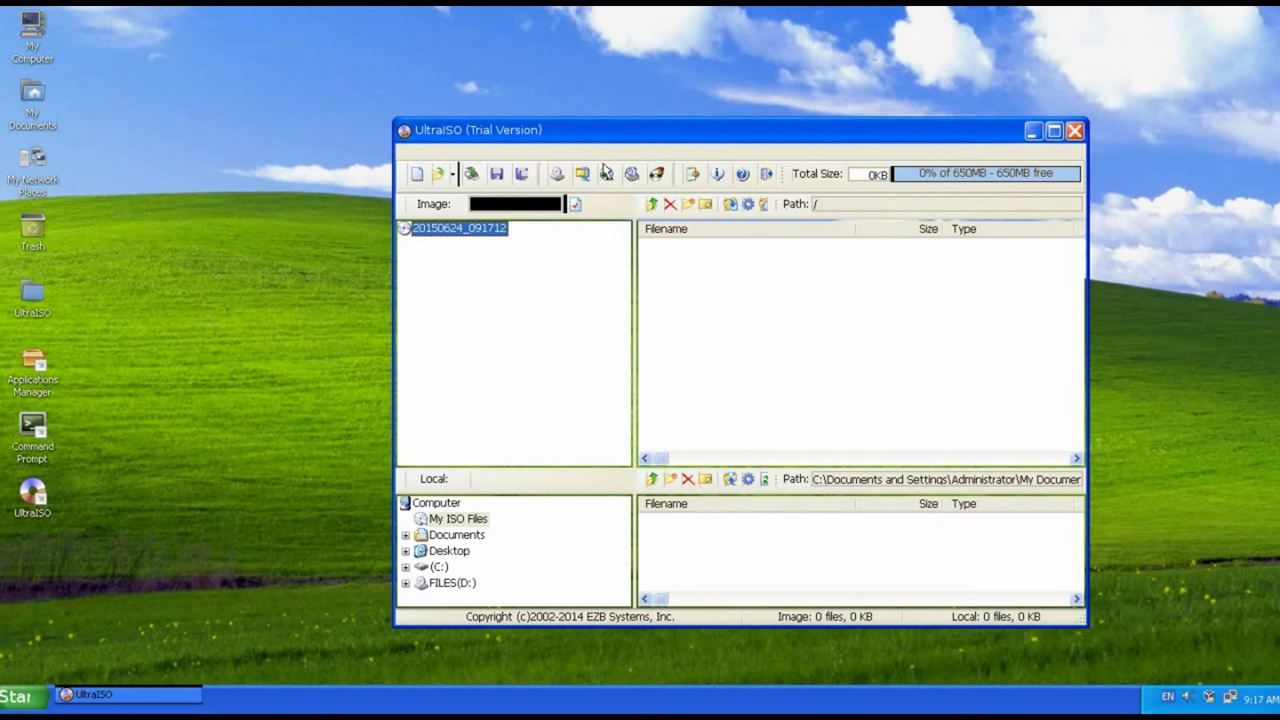
Look through UltraISO's available commands, shift its window slightly, and close the program
left_click(416, 157)
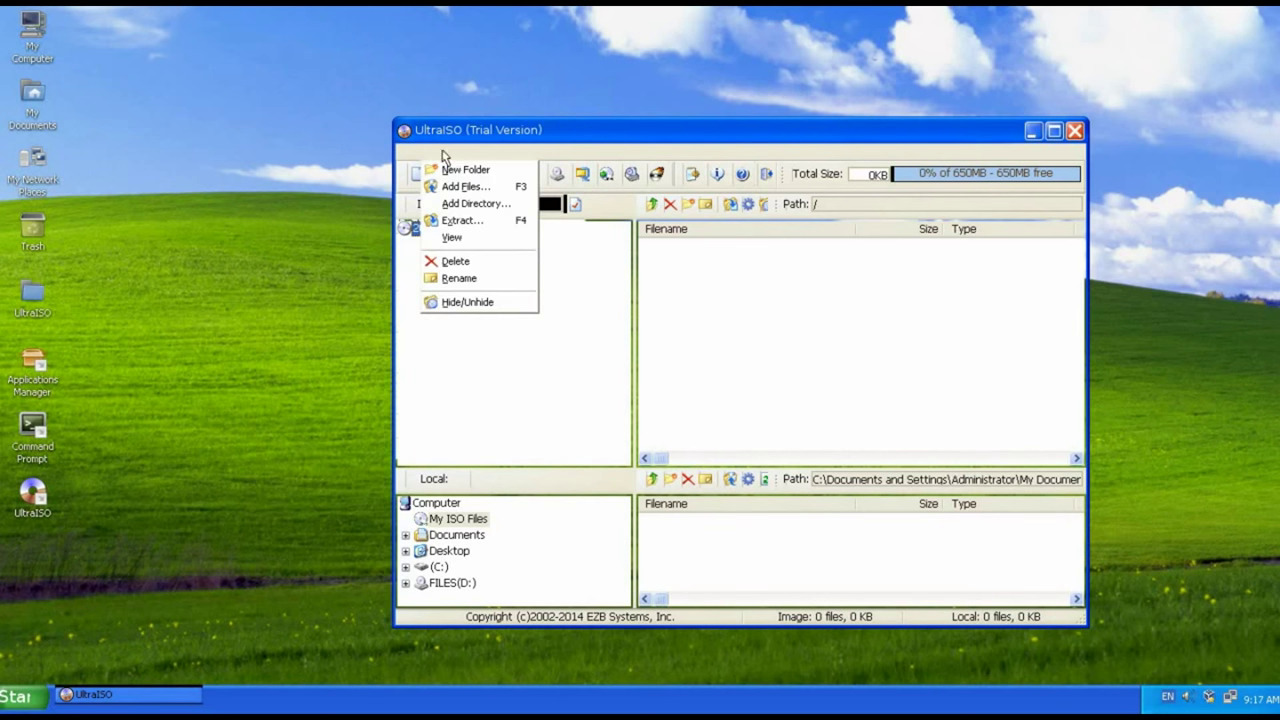
mouse_move(643, 160)
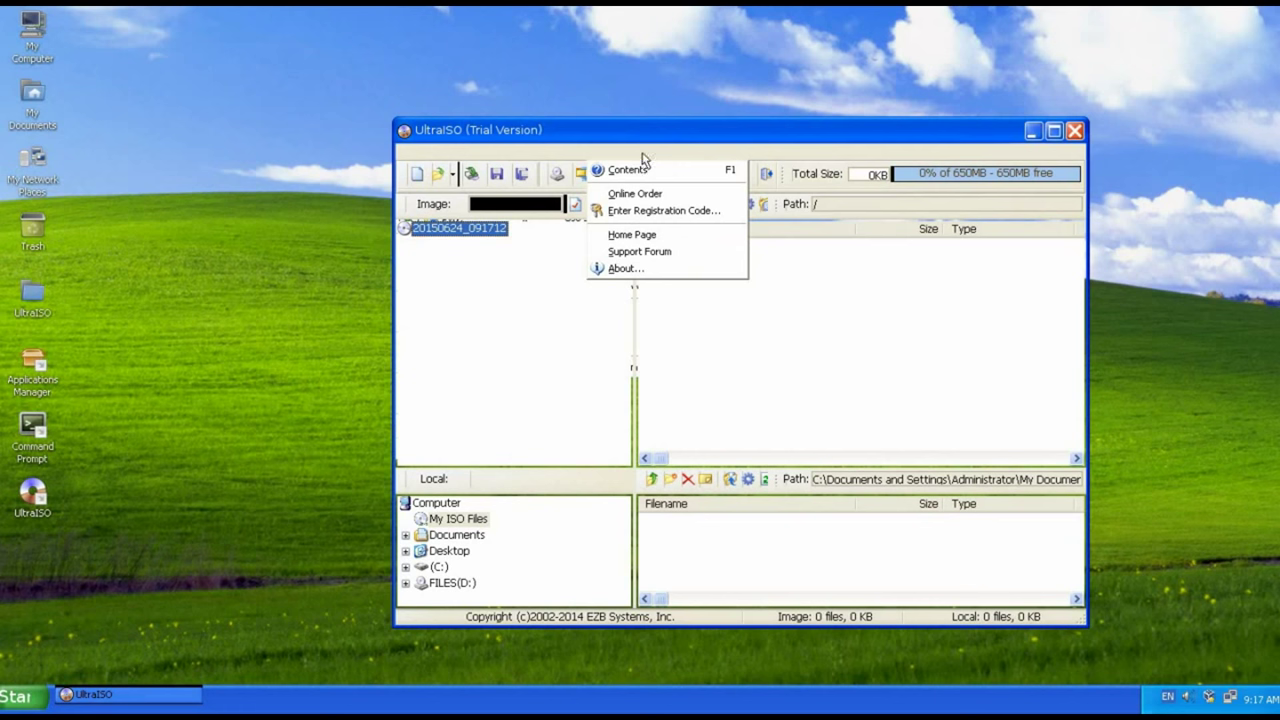
left_click_drag(661, 138, 643, 137)
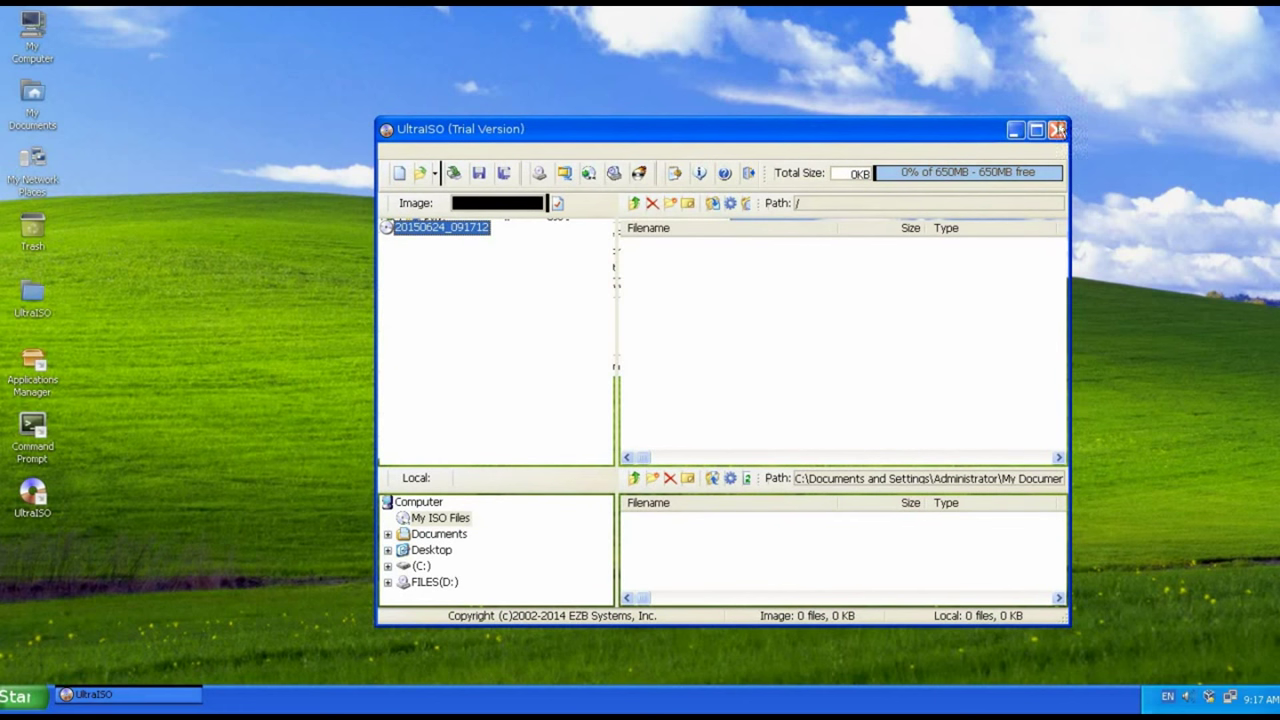
left_click(1057, 131)
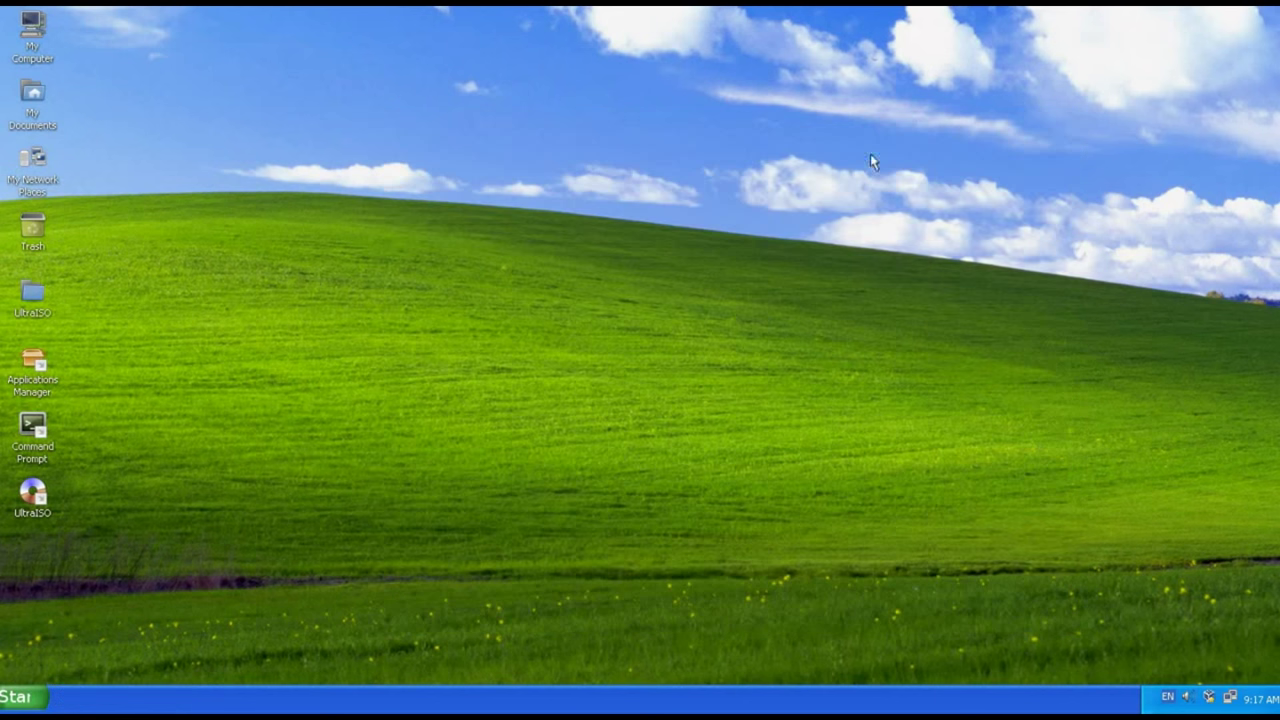
Open 20150624_091403.iso from the desktop's UltraISO folder in the UltraISO trial version
double_click(33, 318)
left_click(165, 258)
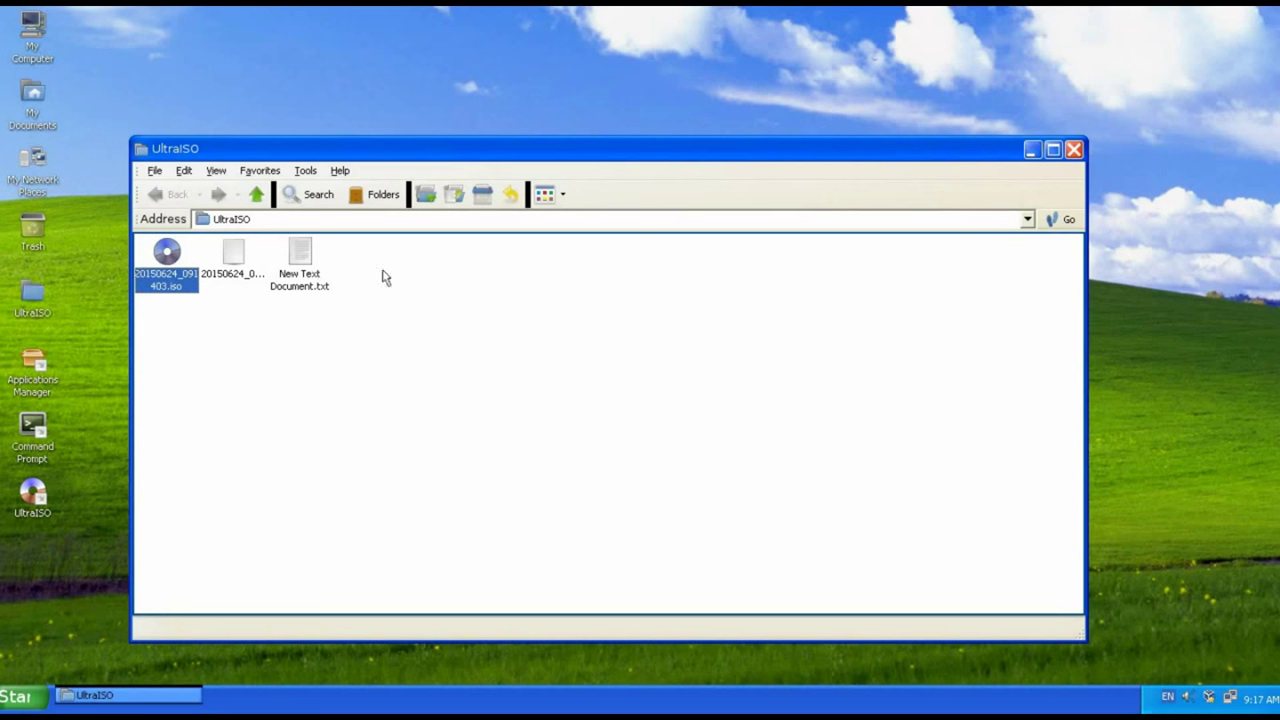
key("Return")
left_click(586, 469)
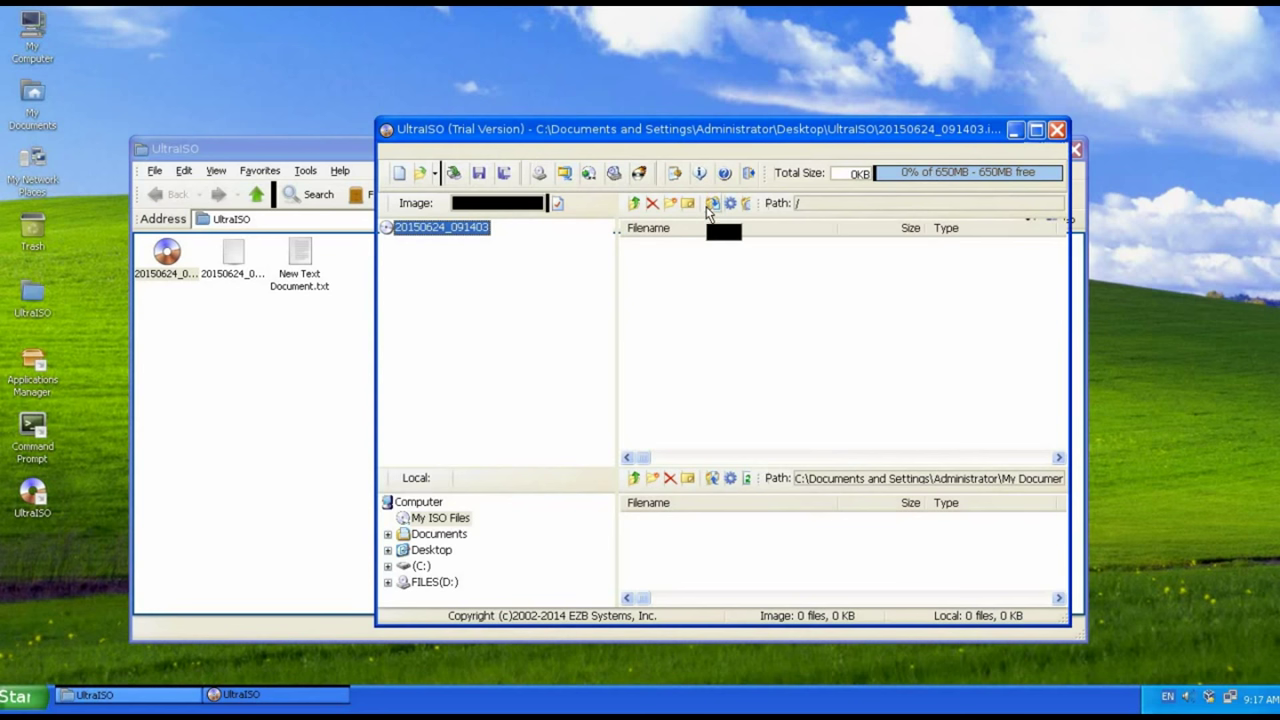
Add New Text Document.txt to the 20150624_091403 disc image
left_click(434, 172)
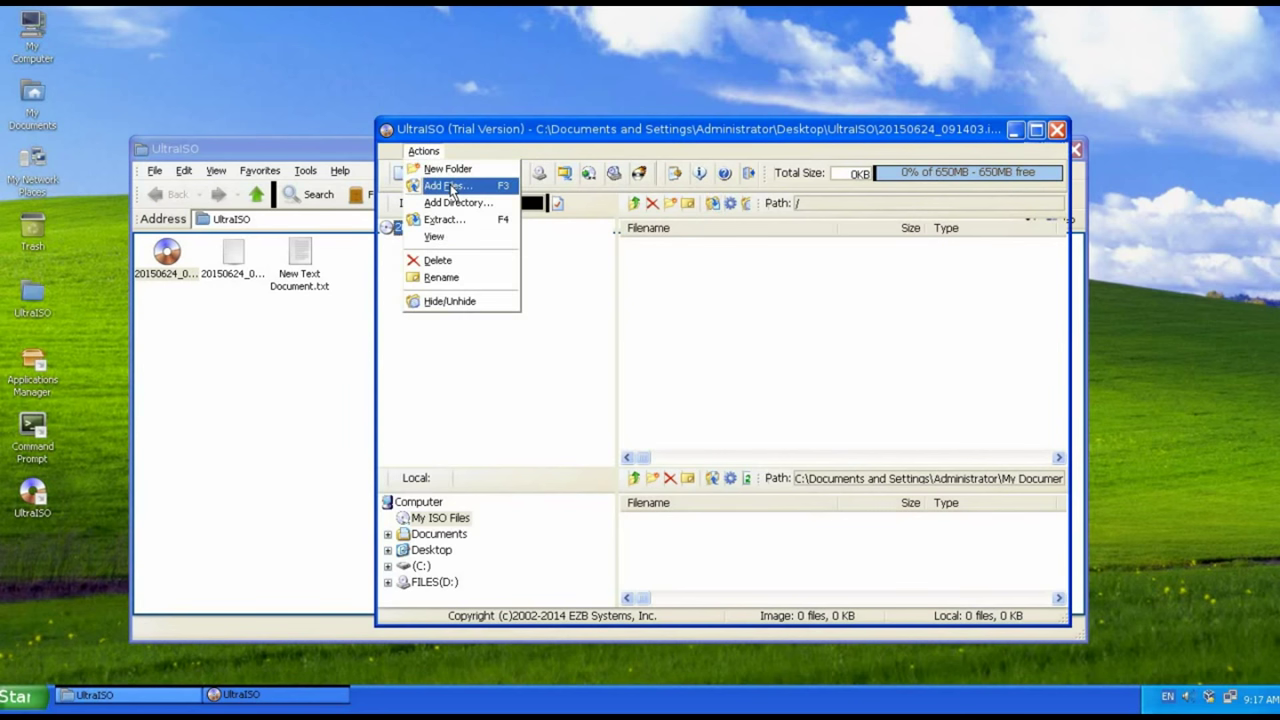
left_click(455, 186)
double_click(455, 229)
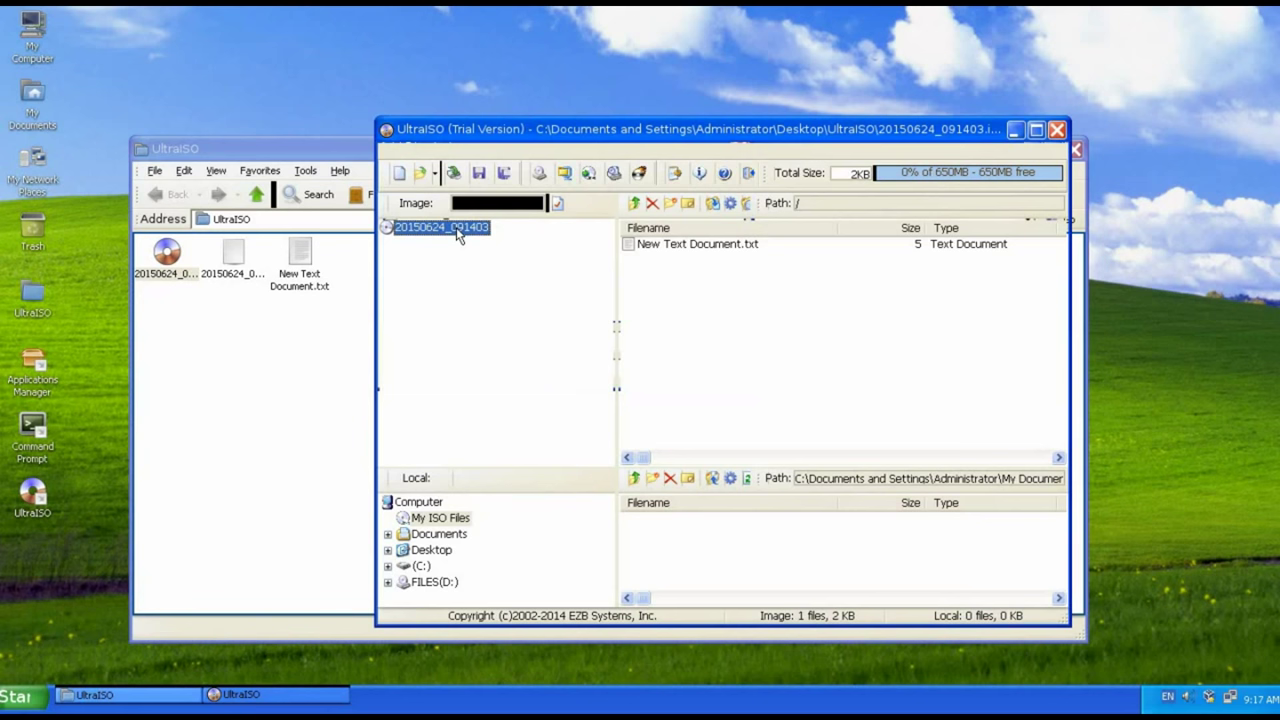
View UltraISO's version information in its About dialog, and dismiss the dialog
left_click(585, 148)
left_click(615, 266)
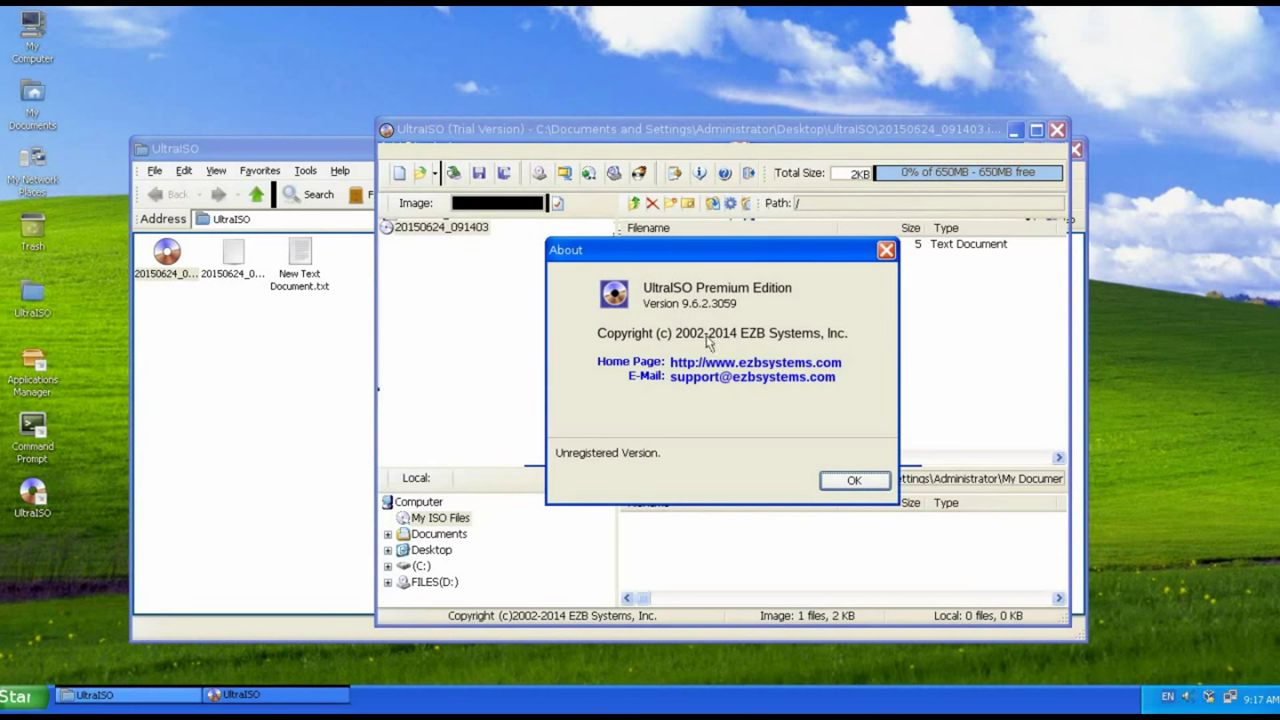
left_click(853, 482)
Close UltraISO with the 20150624_091403 image and return to the UltraISO folder
left_click(1058, 131)
left_click(638, 397)
left_click(1058, 131)
Read New Text Document.txt in Notepad, close it, and select the ISO file in the UltraISO folder
double_click(300, 265)
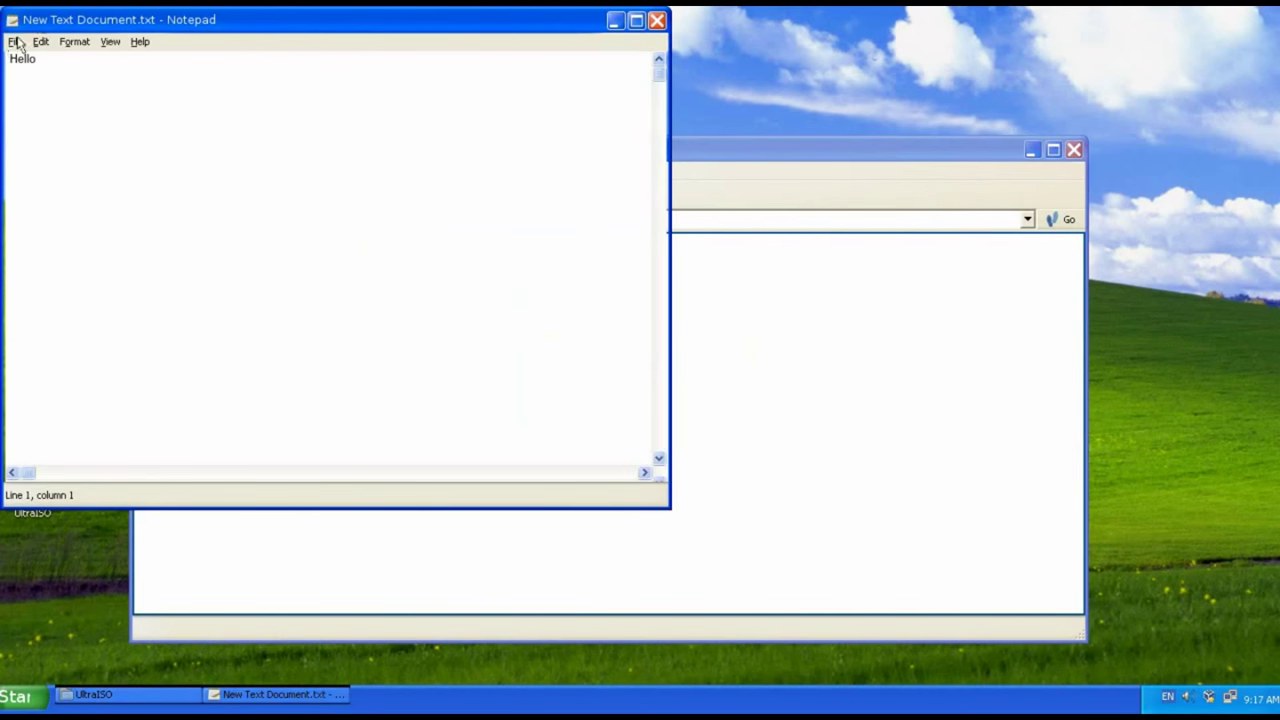
double_click(12, 21)
left_click(168, 262)
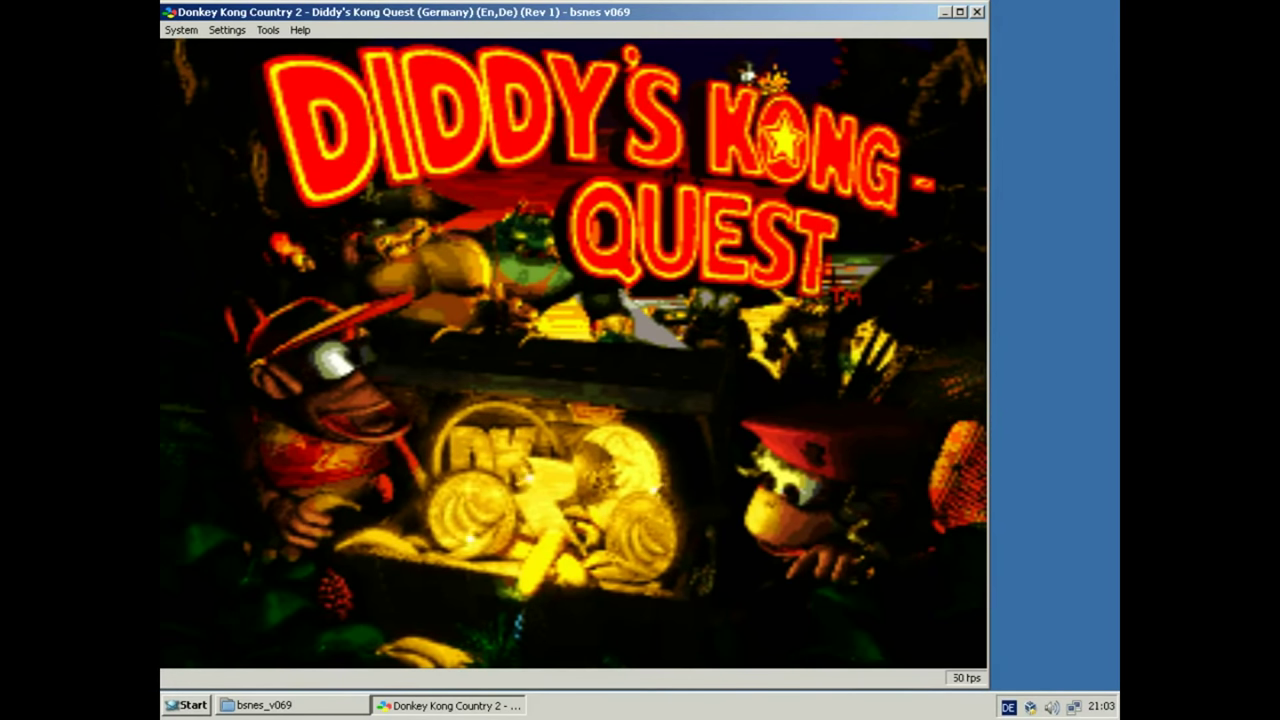
Start Donkey Kong Country 2 from its title screen in bsnes and select the Mono sound option on the Select Game screen
key("Return")
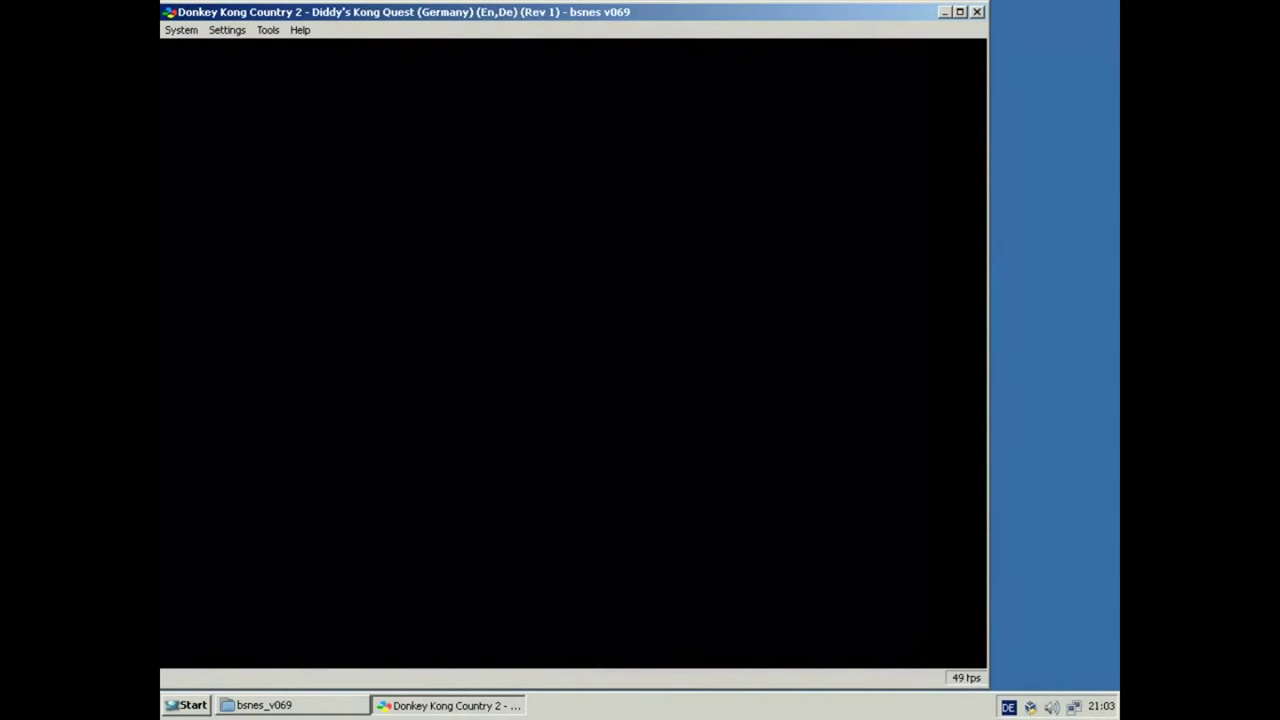
key("Down")
key("Down")
key("Down")
key("Down")
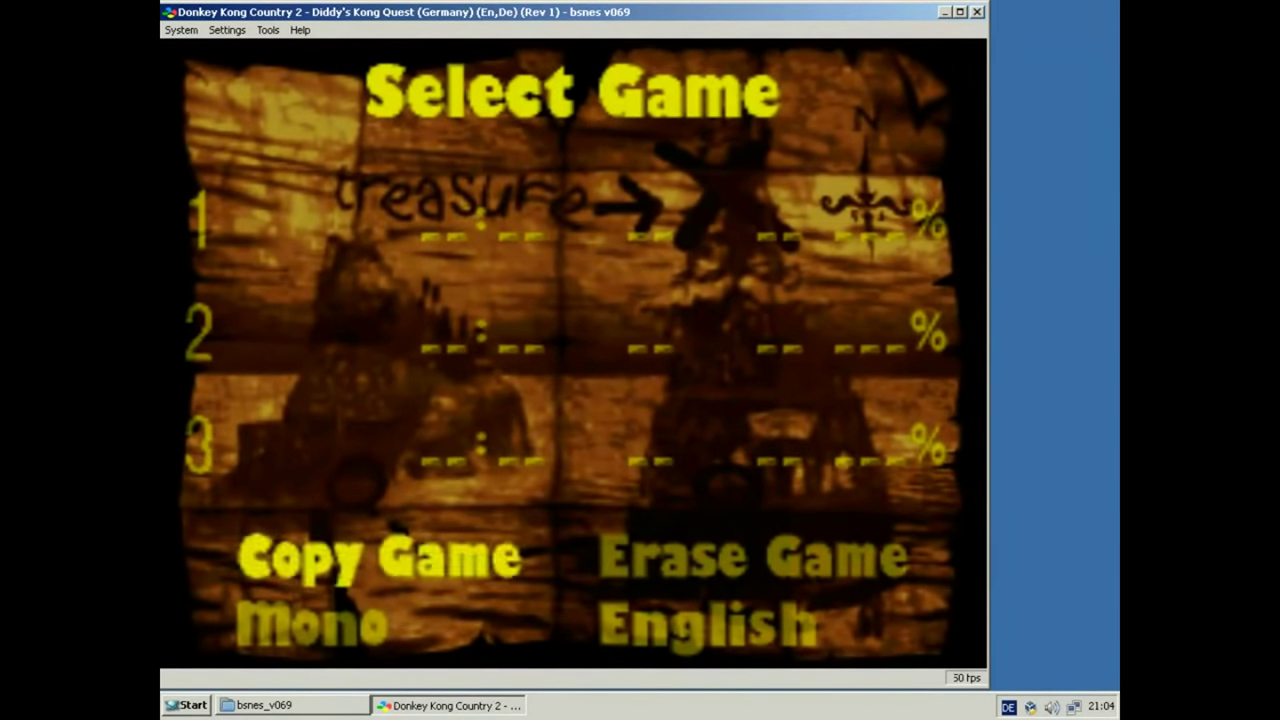
key("Return")
Move back up to the save slots and choose one to reach the player mode selection
key("Up")
key("Up")
key("Up")
key("Return")
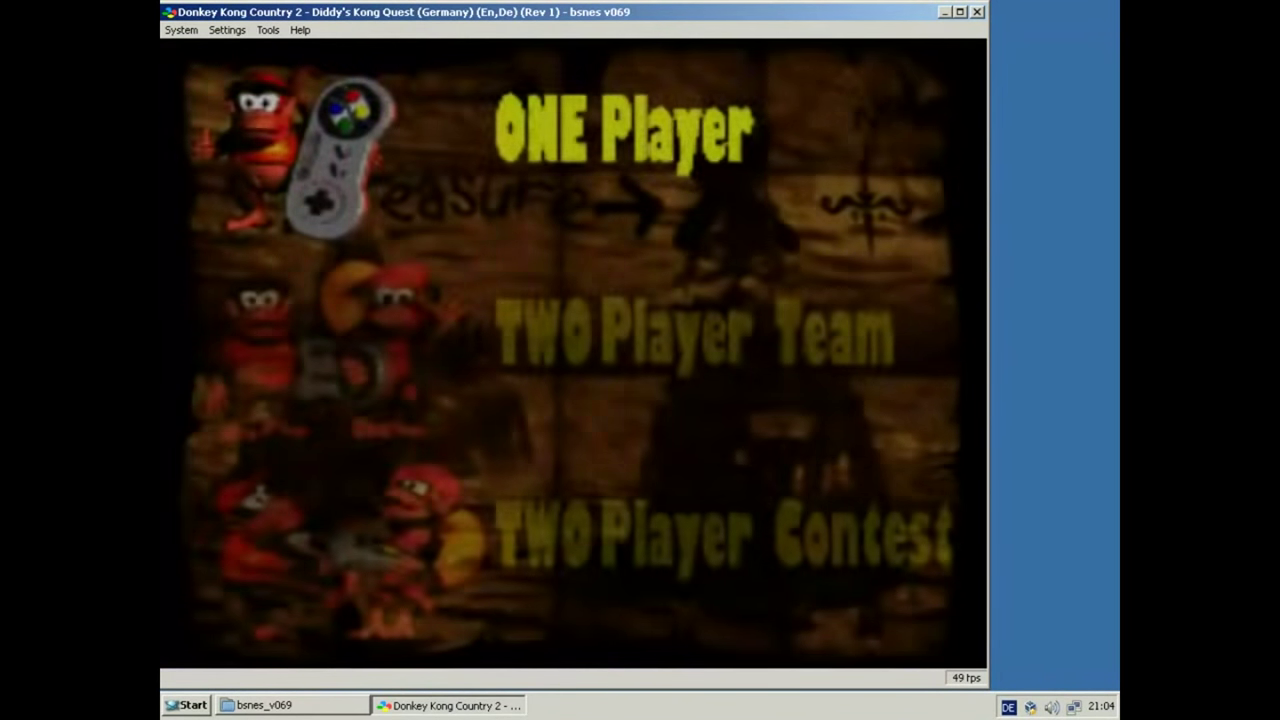
Move down past TWO Player Contest to Music Test and switch the track to KROOL
key("Down")
key("Down")
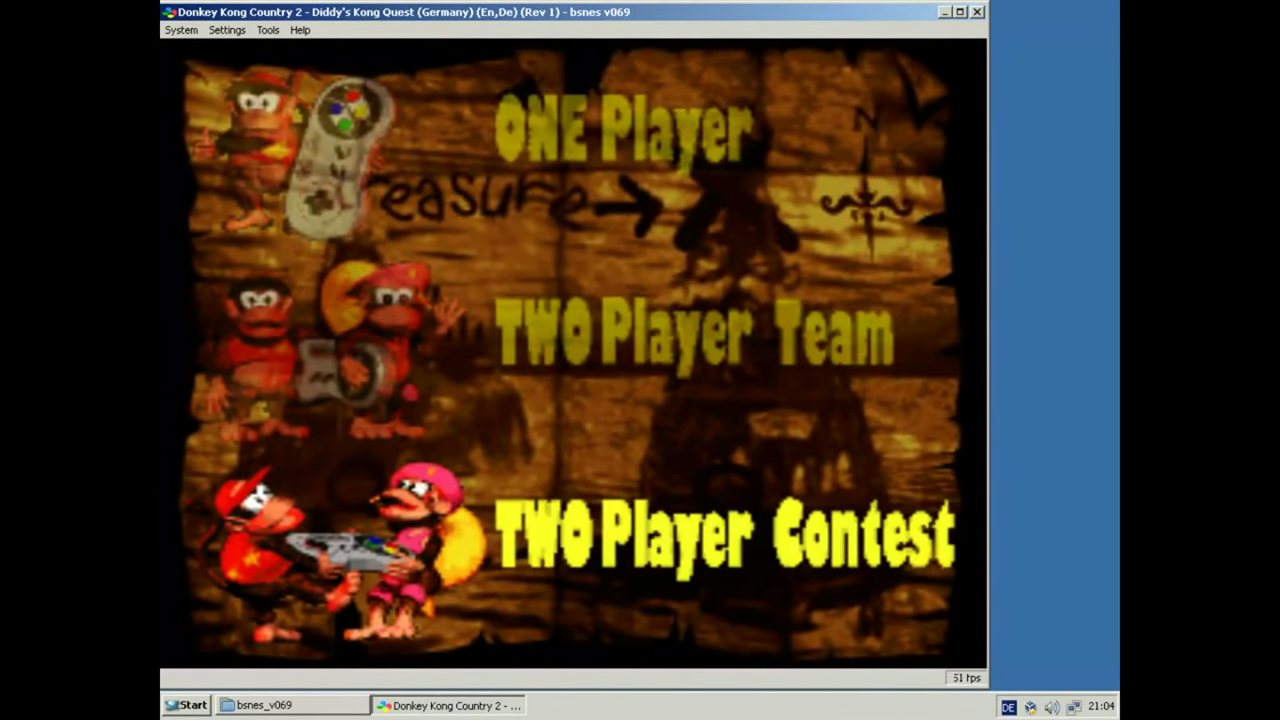
key("Down")
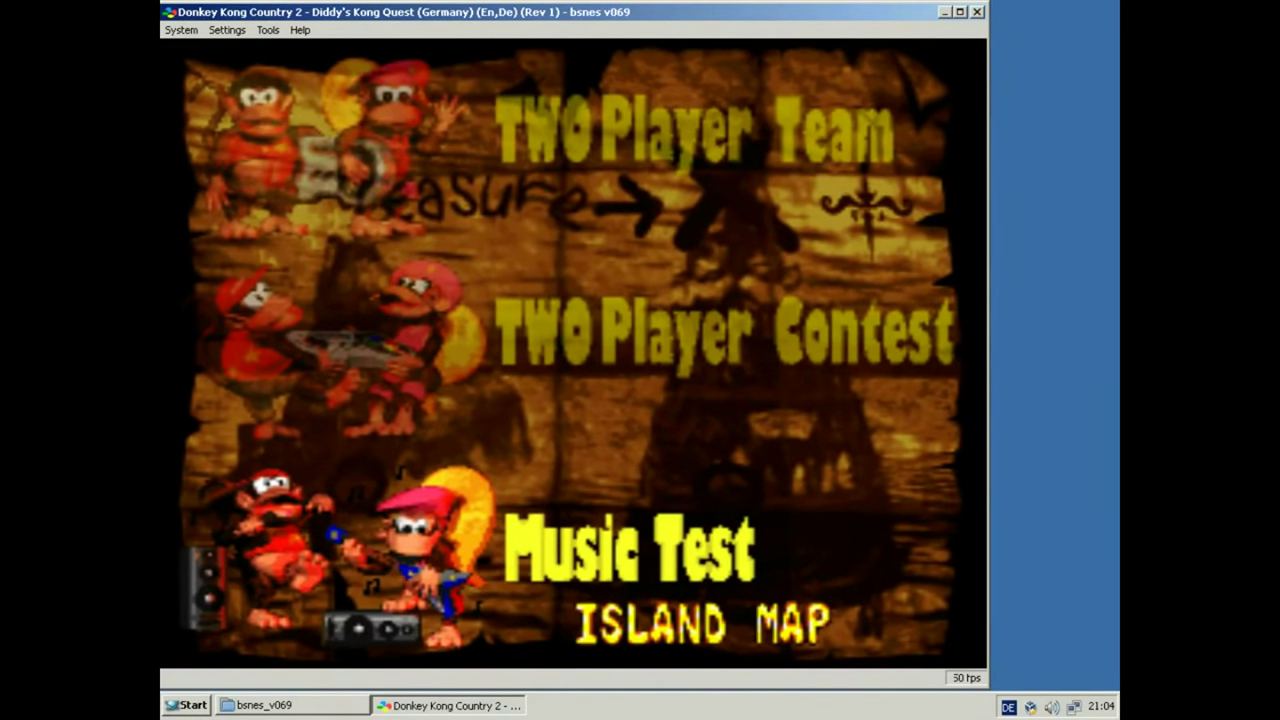
key("Left")
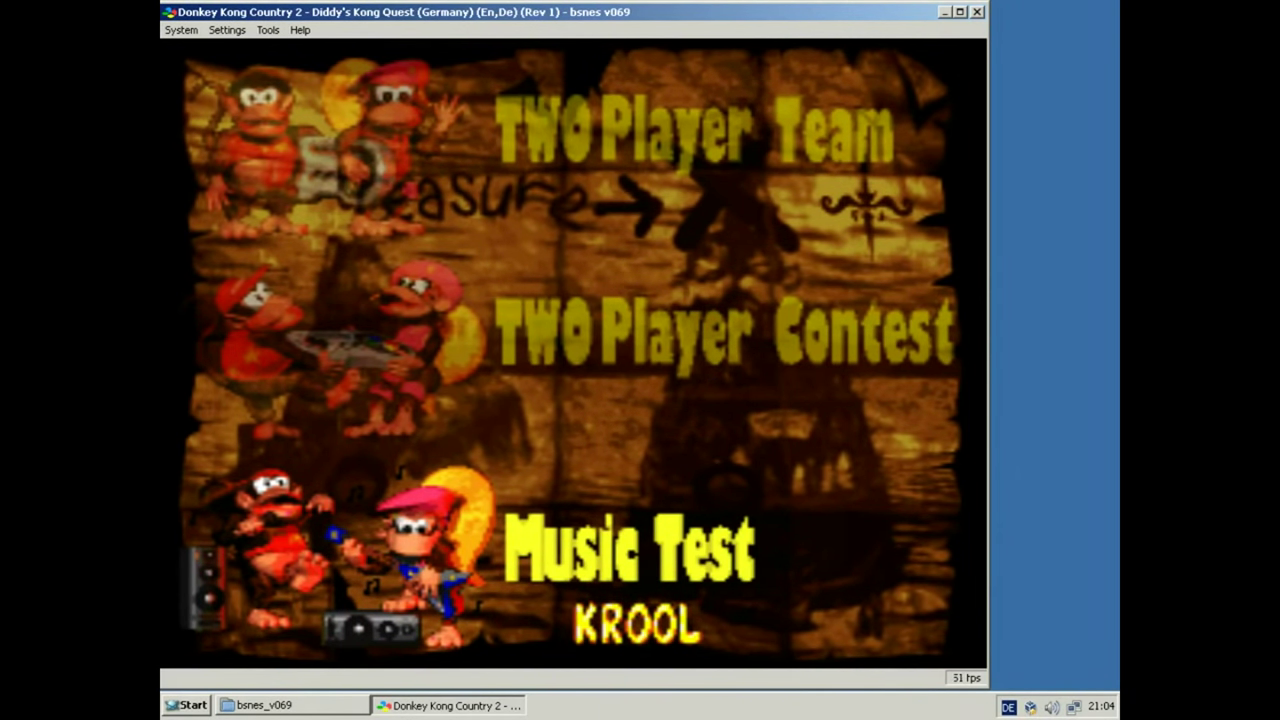
Return to the first player mode and start the game as ONE Player
key("Up")
key("Up")
key("Up")
key("Return")
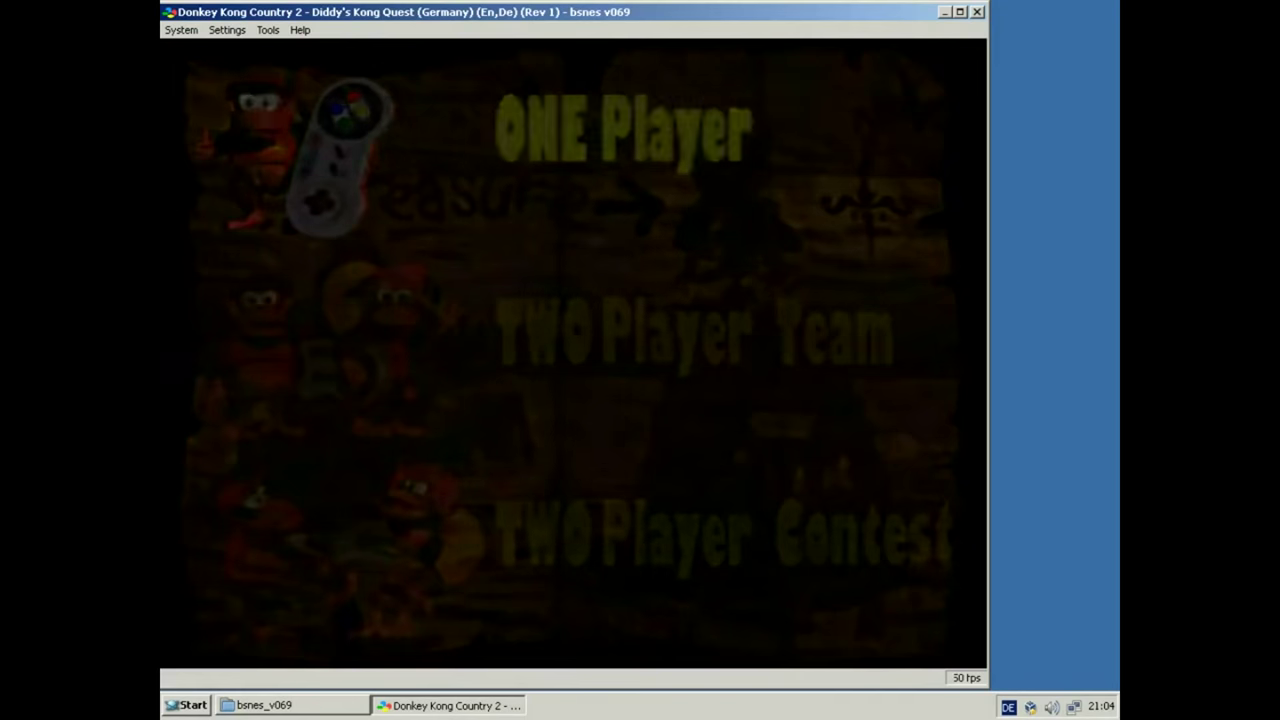